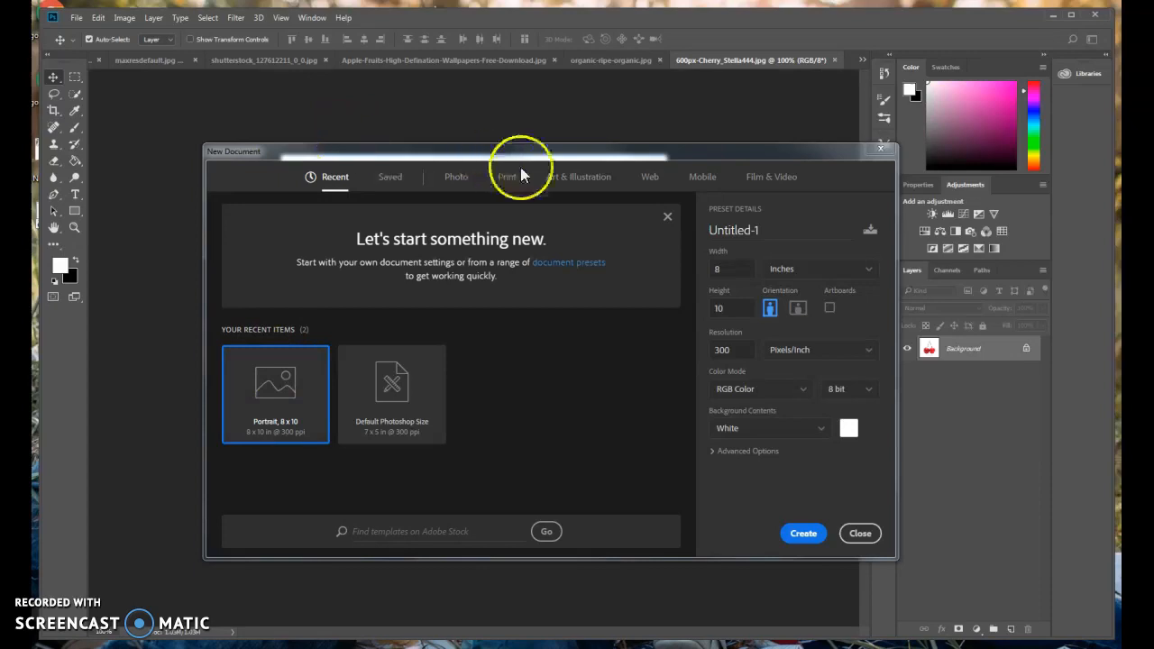
- Create a new document from the Photo preset Portrait, 8 x 10 at 300 ppi with a white background
left_click(569, 184)
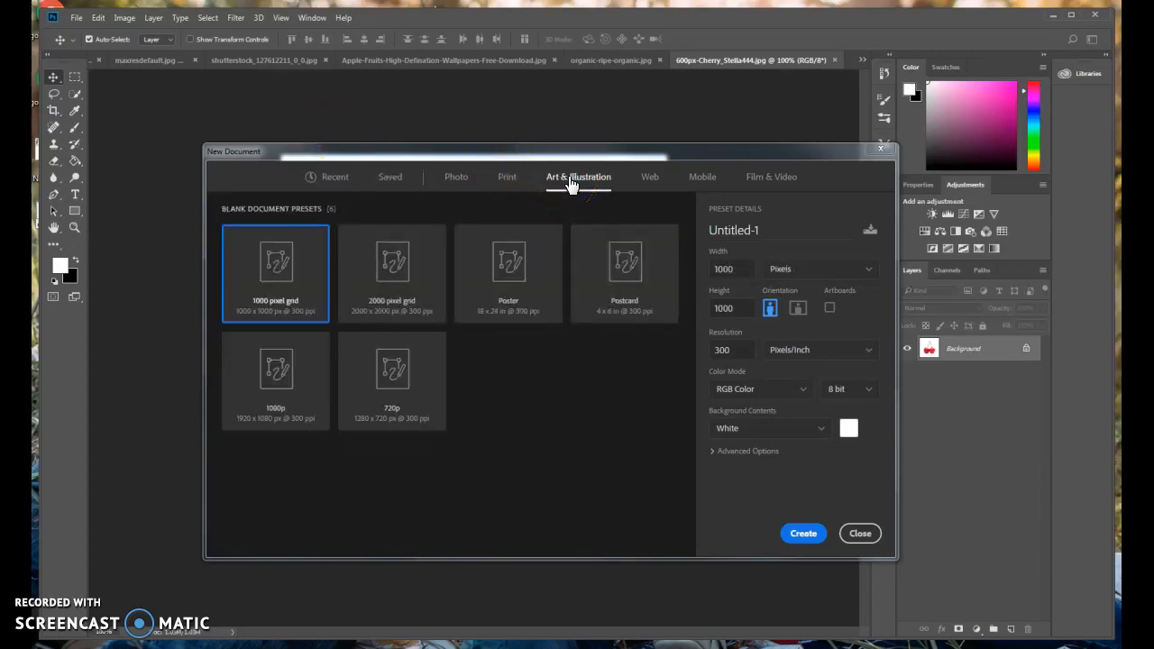
left_click(456, 177)
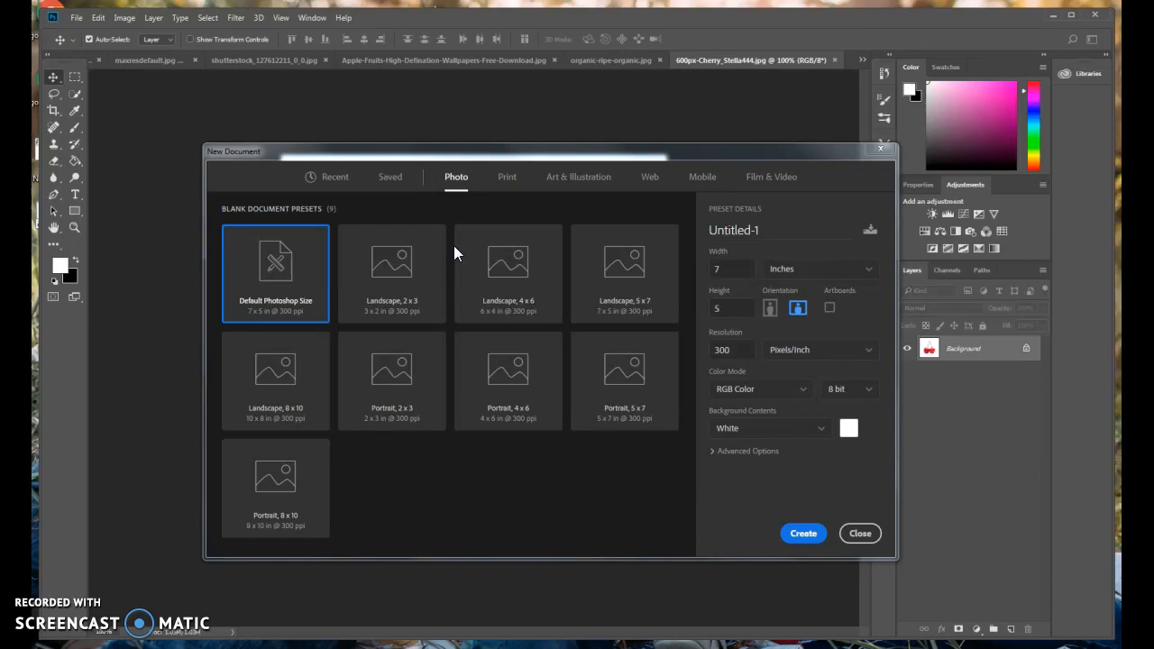
left_click(290, 478)
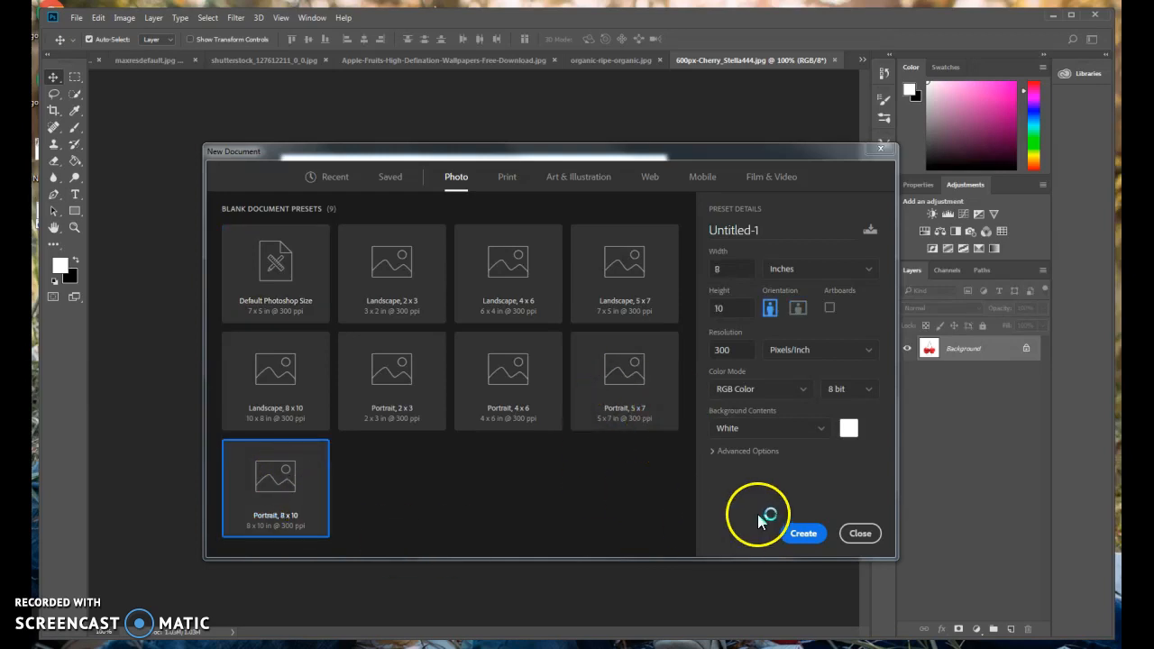
left_click(801, 534)
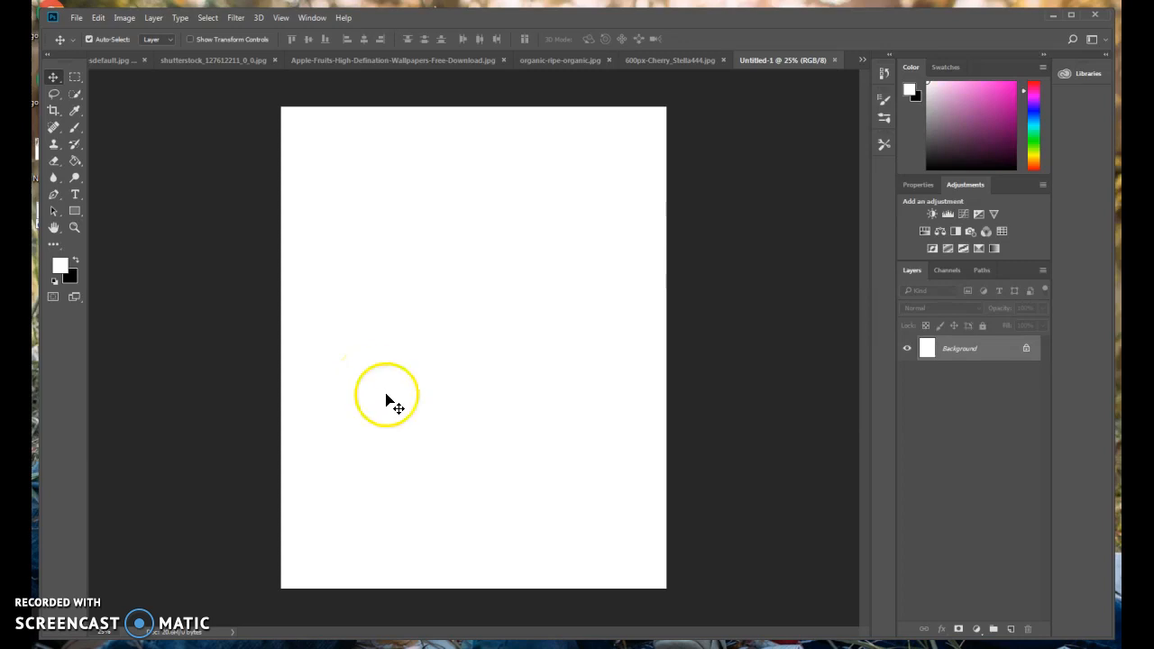
- Look through the open fruit images and the blank document to review the available source pictures
left_click(682, 59)
left_click(585, 59)
left_click(396, 61)
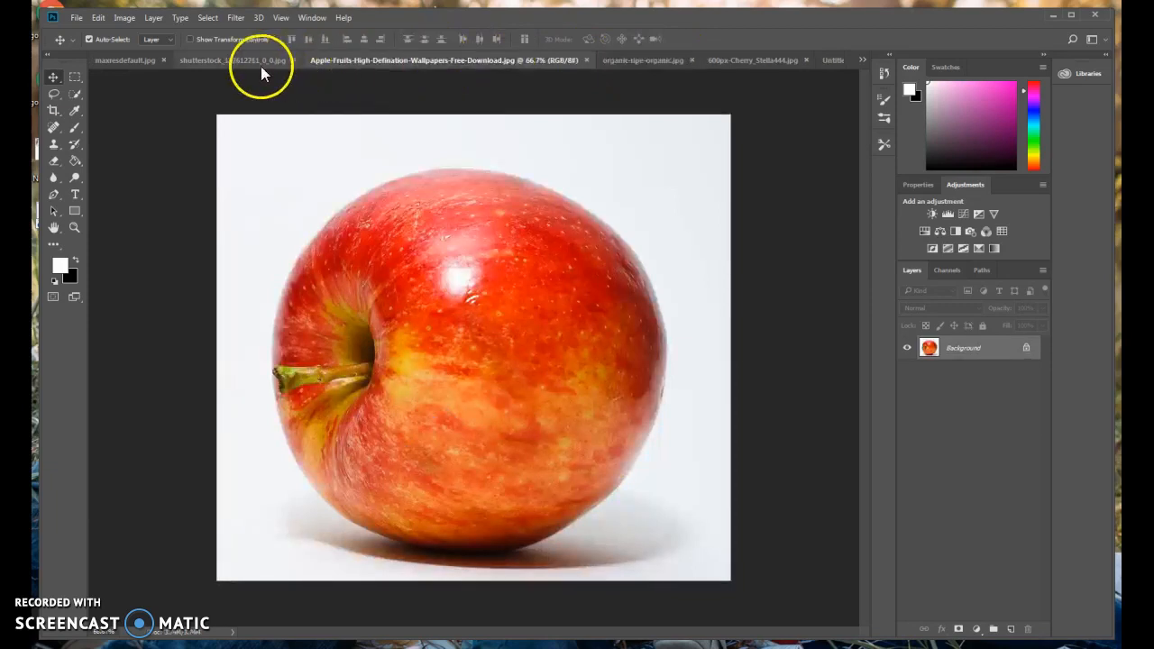
left_click(234, 61)
left_click(121, 61)
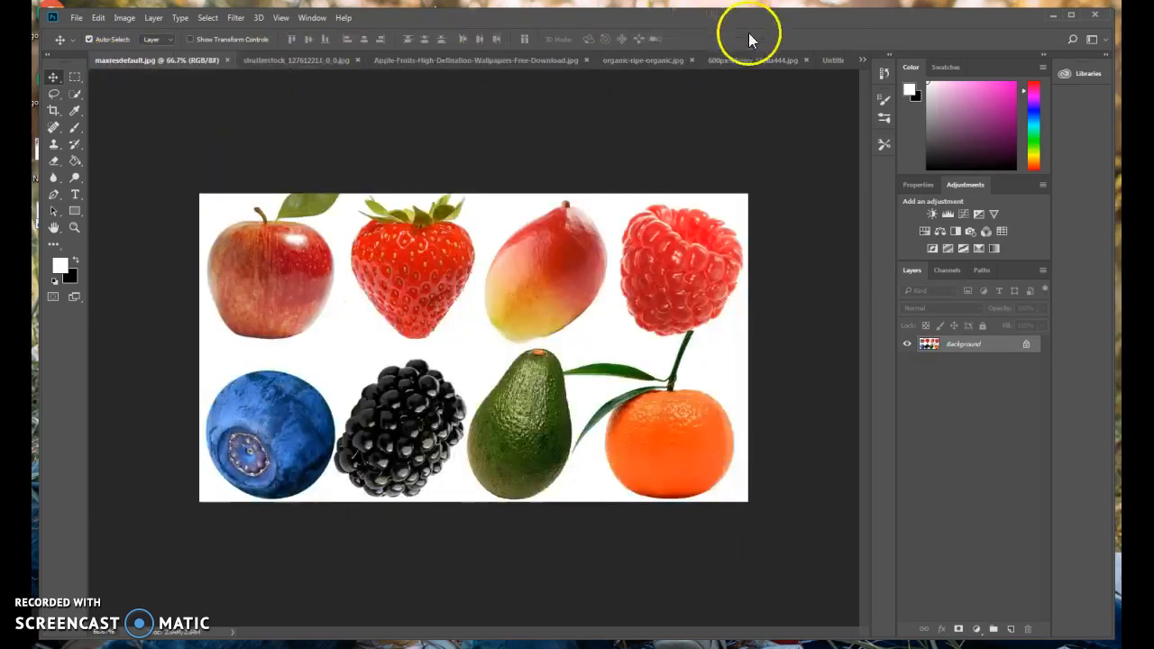
left_click(830, 59)
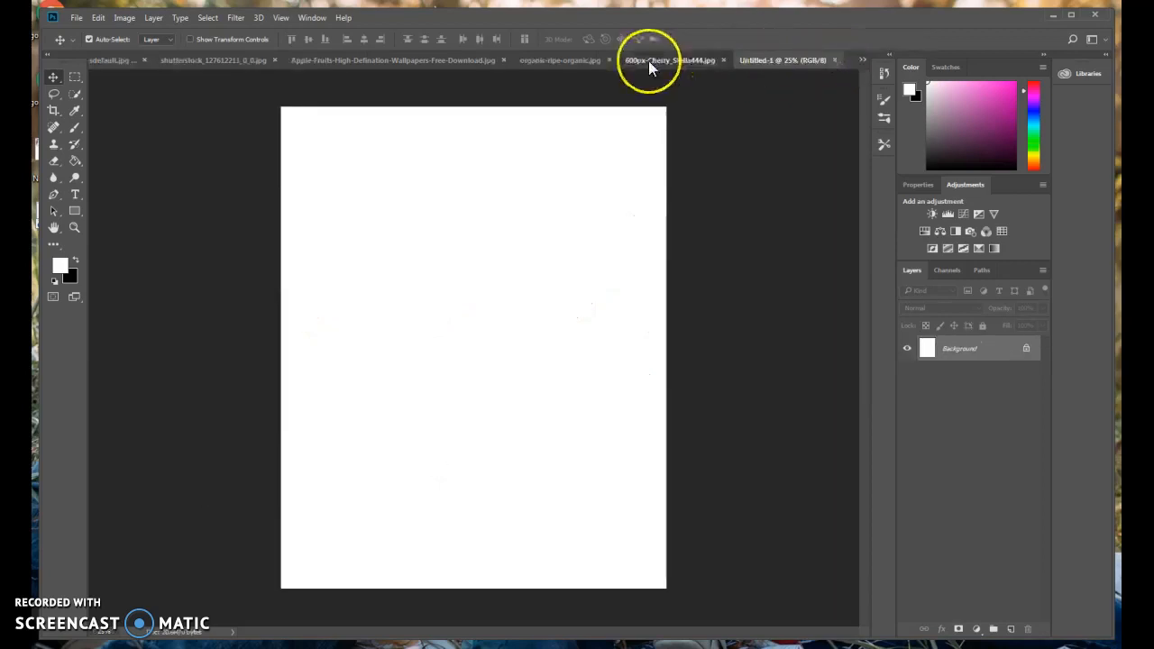
left_click(648, 60)
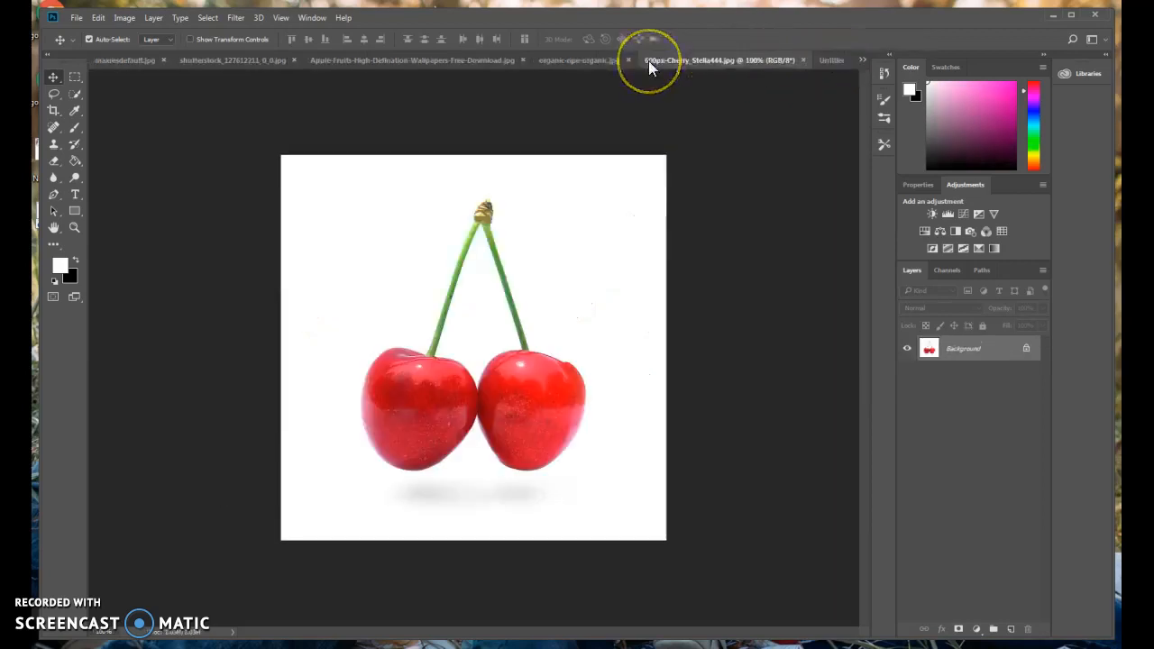
left_click(559, 61)
left_click(435, 61)
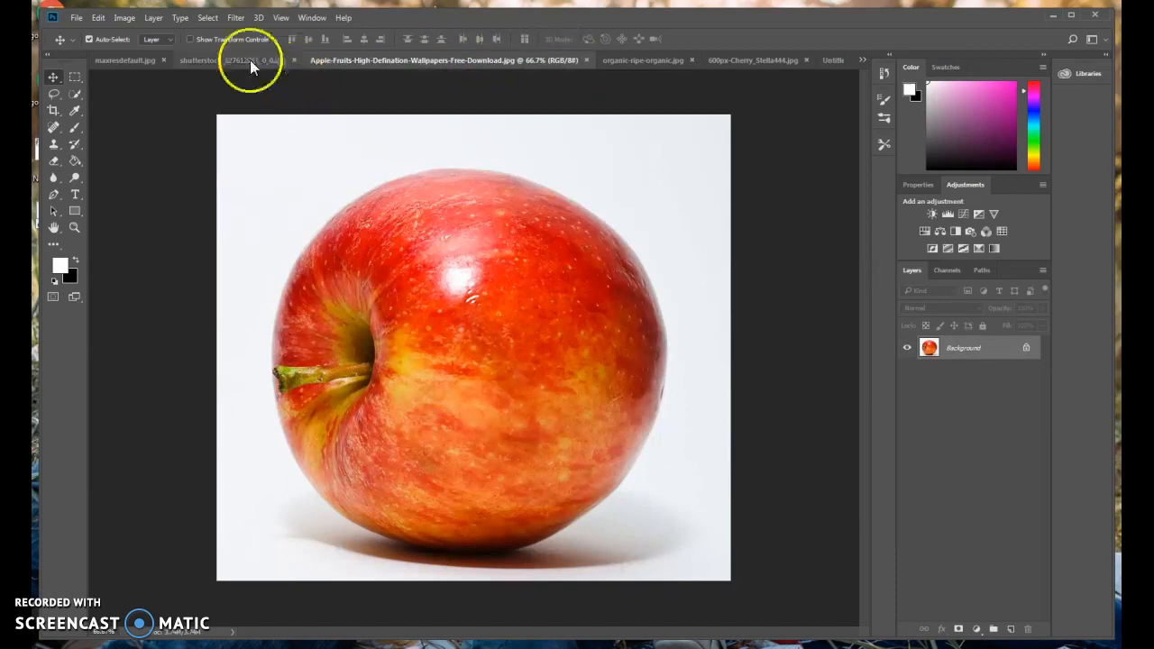
left_click(862, 60)
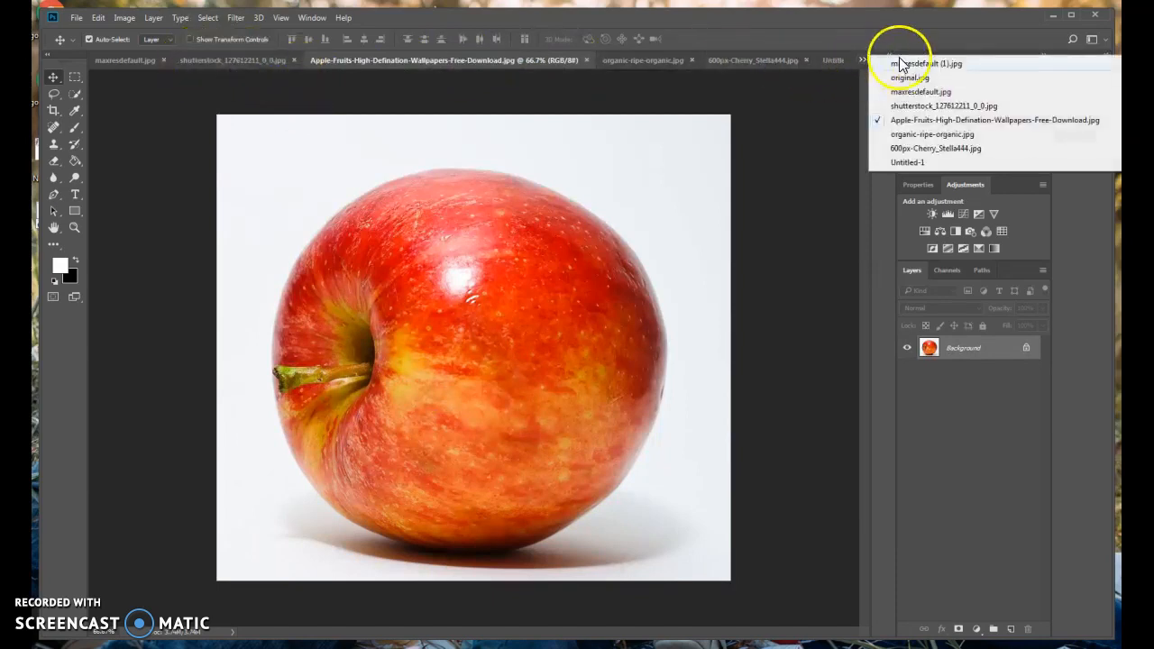
left_click(899, 64)
- In original.jpg, select the large green fruit beside the apricot with the Quick Selection tool
left_click(282, 60)
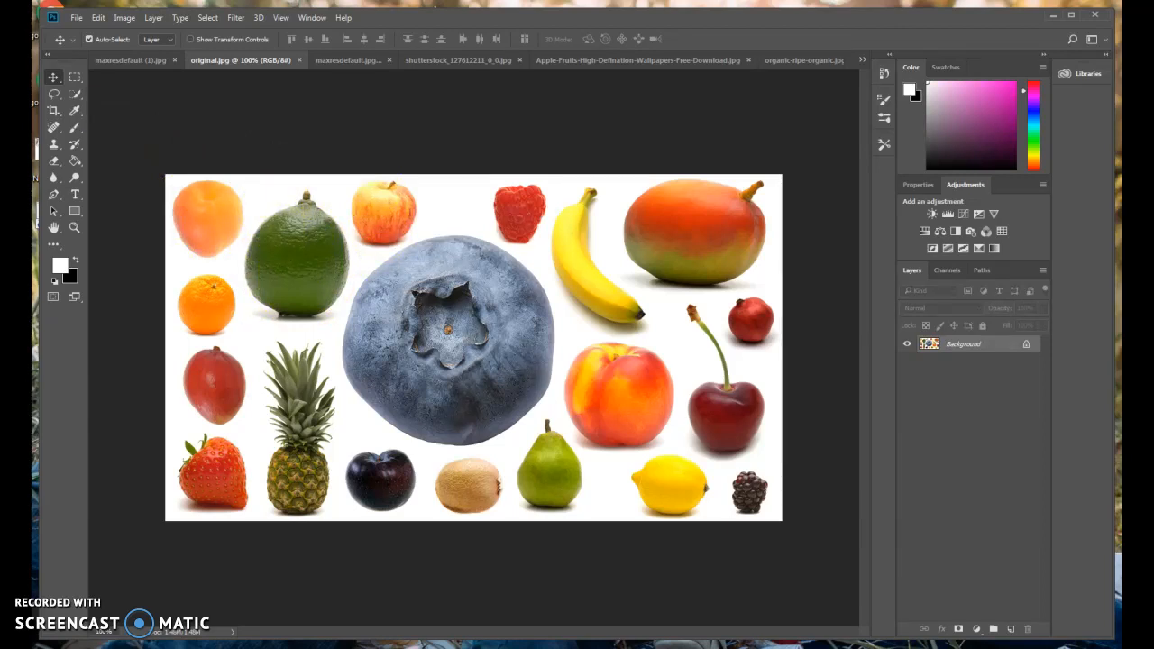
key("ctrl+plus")
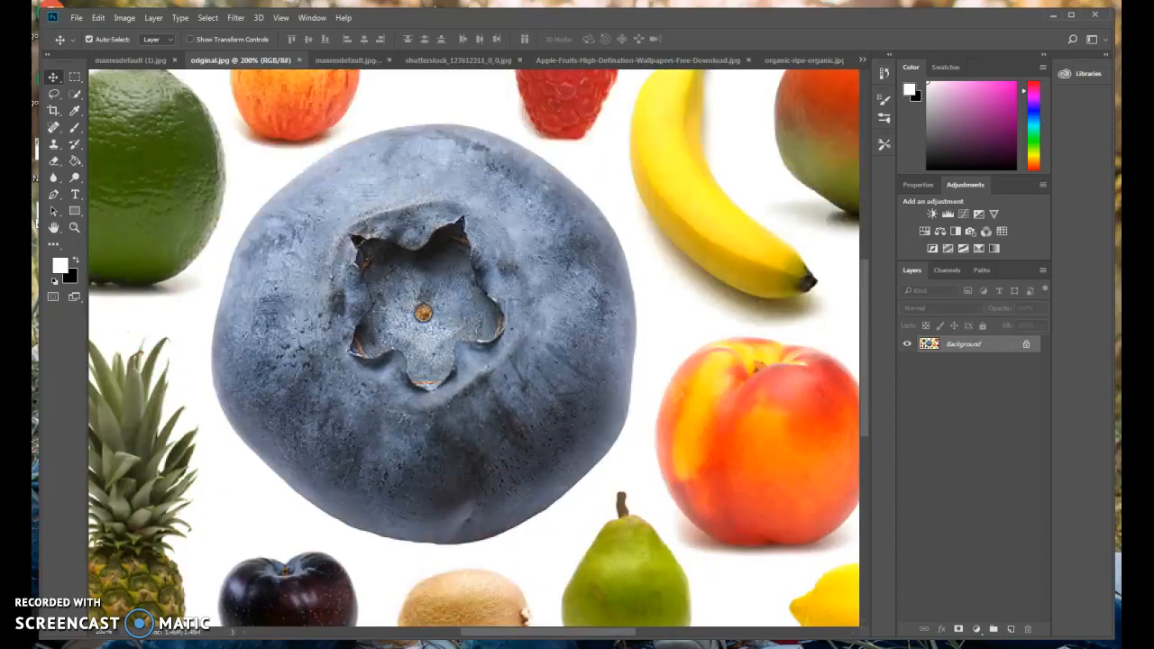
left_click_drag(533, 629, 469, 628)
scroll(381, 464, "up", 1)
scroll(383, 464, "up", 2)
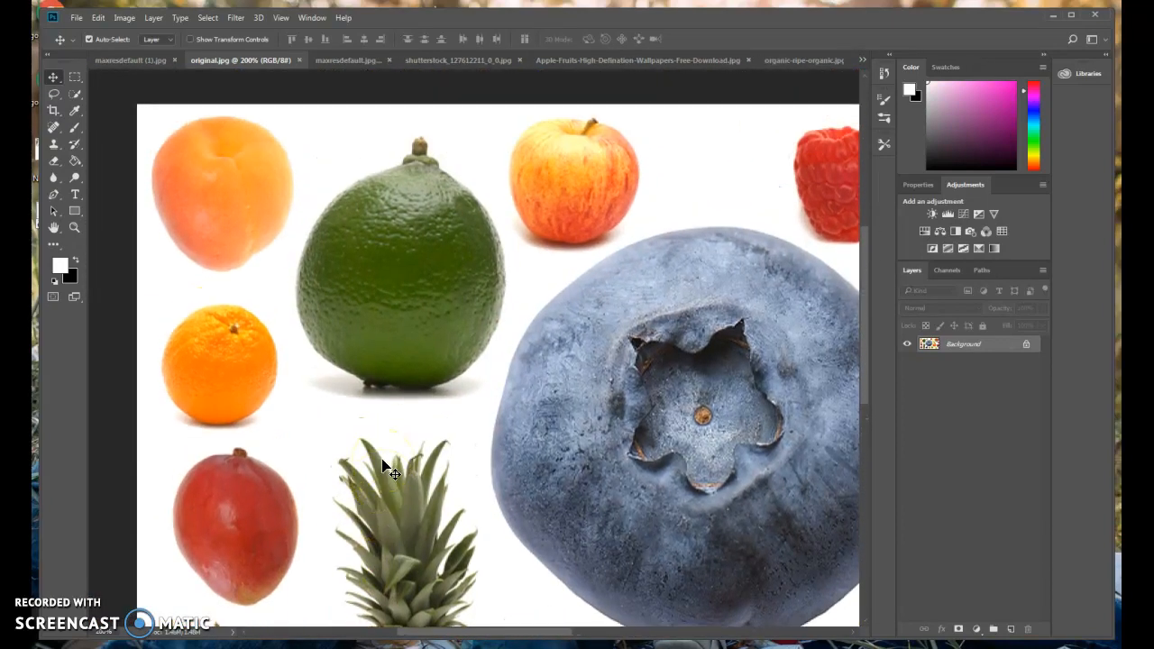
left_click(75, 95)
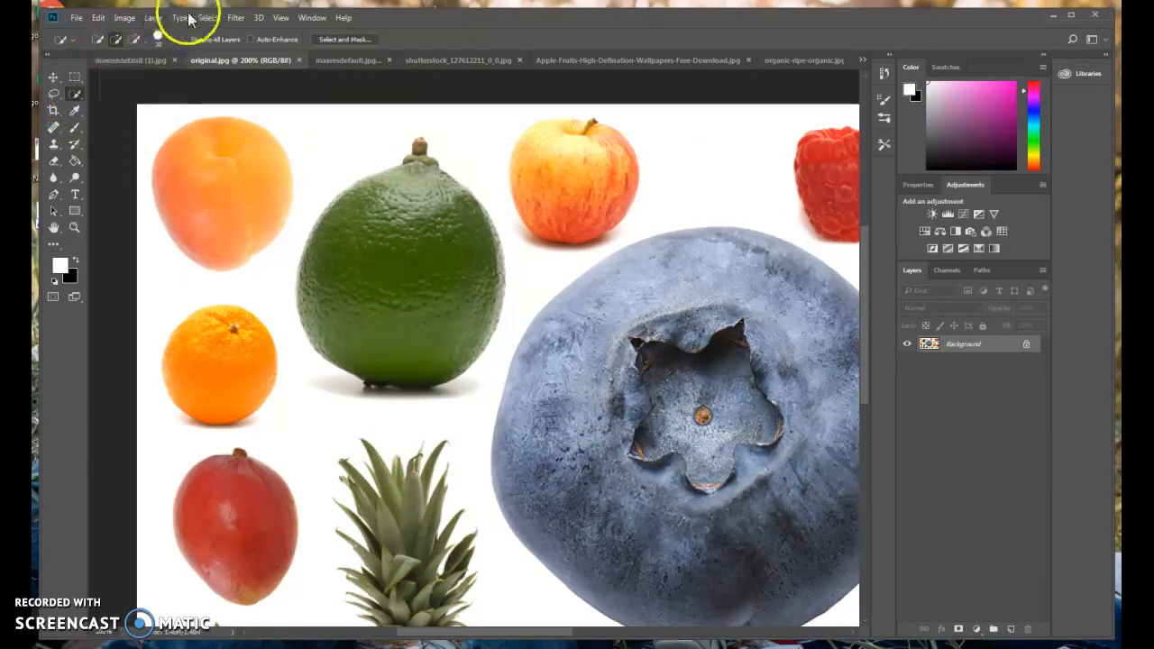
left_click(168, 39)
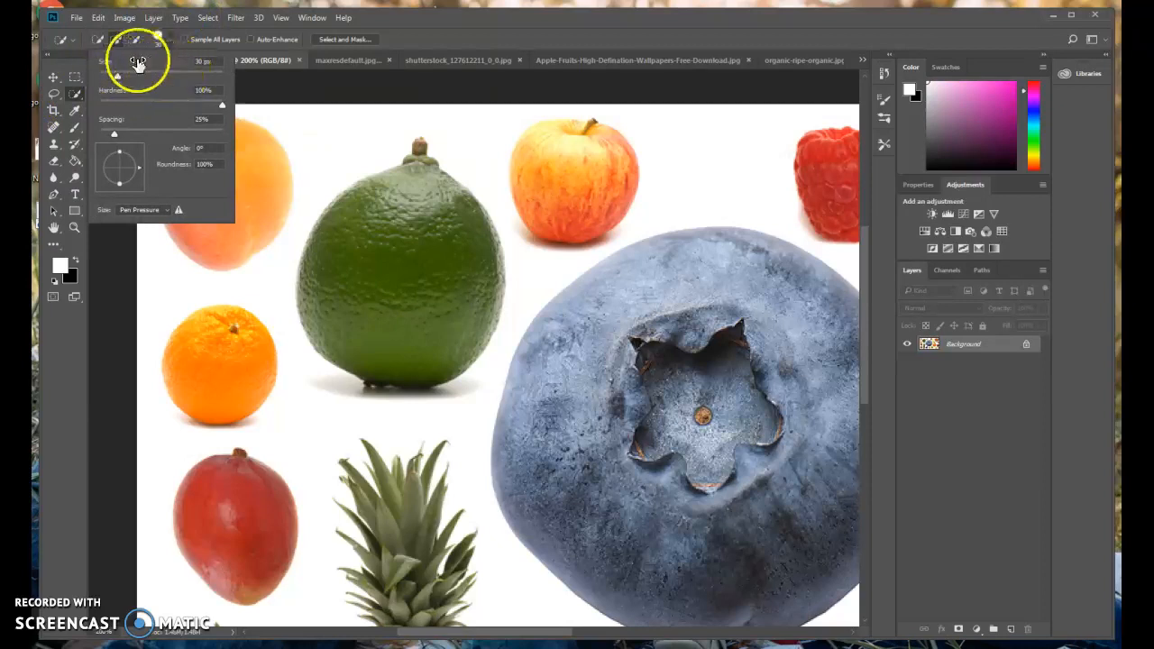
left_click(74, 94)
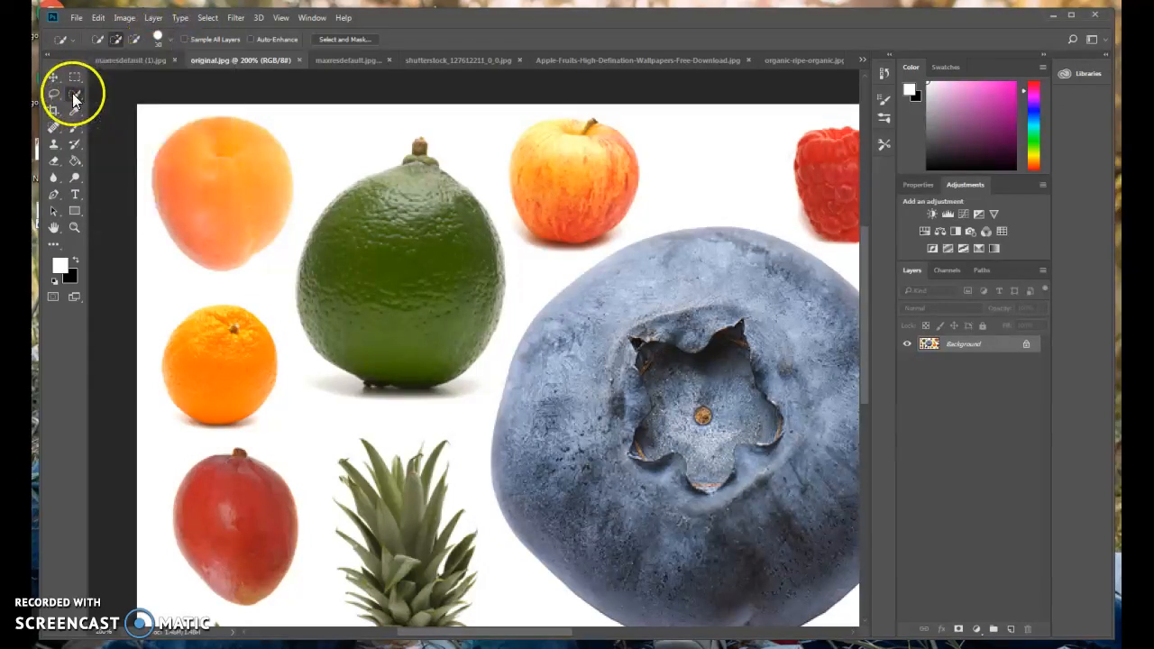
mouse_move(373, 341)
left_mouse_down()
mouse_move(364, 350)
mouse_move(339, 327)
mouse_move(352, 272)
left_mouse_up()
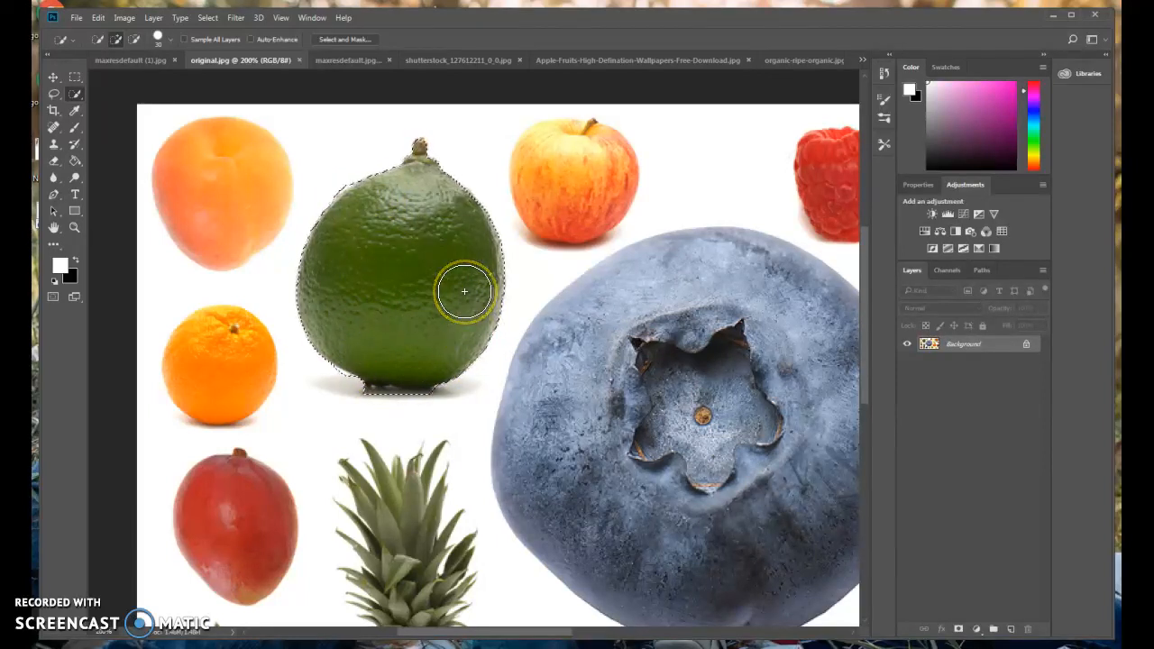
- Subtract the shadow strip beneath the green fruit and the excess along its lower-left edge from the selection
key("ctrl+plus")
key("ctrl+plus")
key("ctrl+plus")
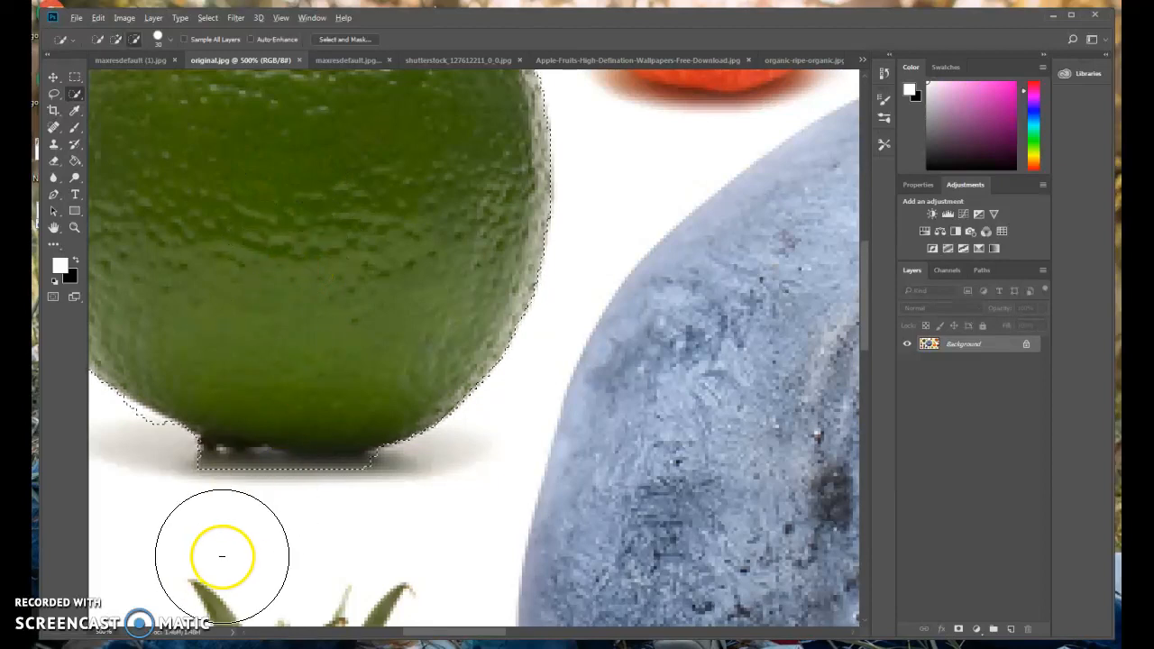
left_click(188, 502)
left_click_drag(235, 502, 367, 502)
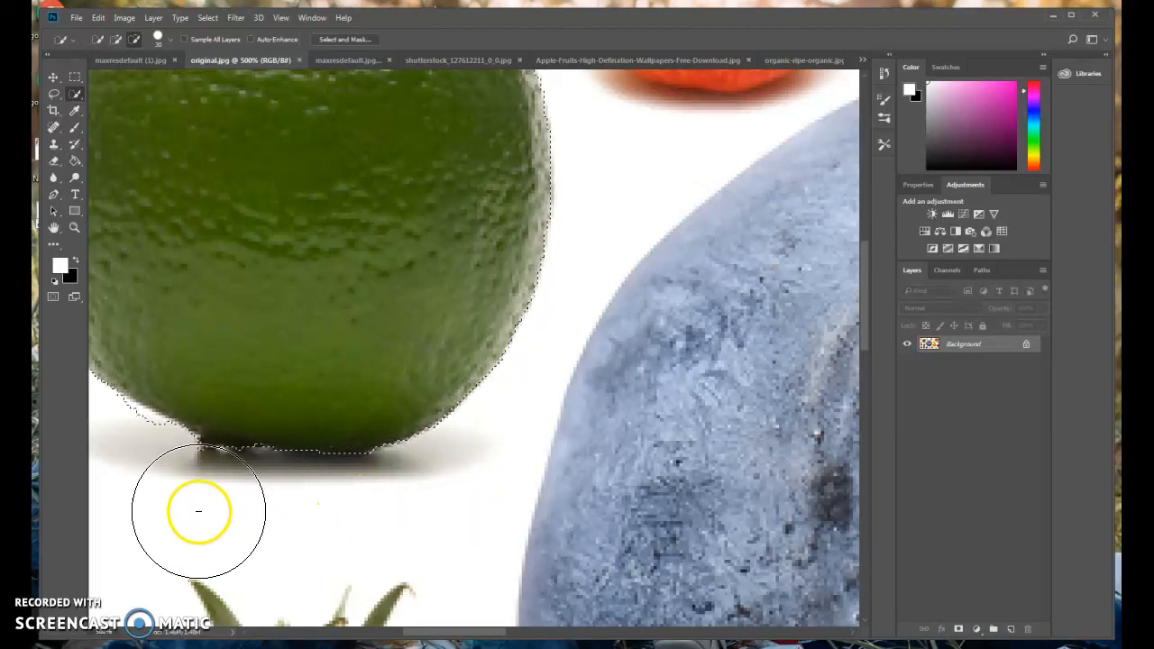
left_click(105, 444)
- Trim the excess background from the selection along the green fruit's upper-left edge
left_click_drag(489, 636, 446, 635)
scroll(445, 541, "up", 10)
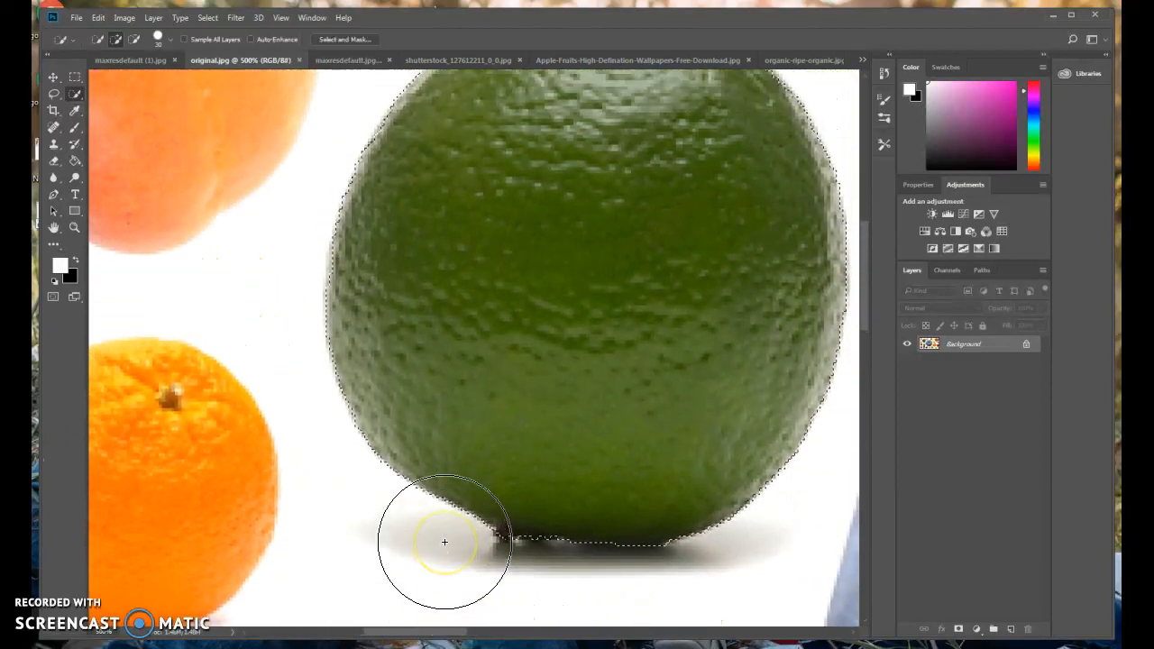
scroll(445, 540, "up", 1)
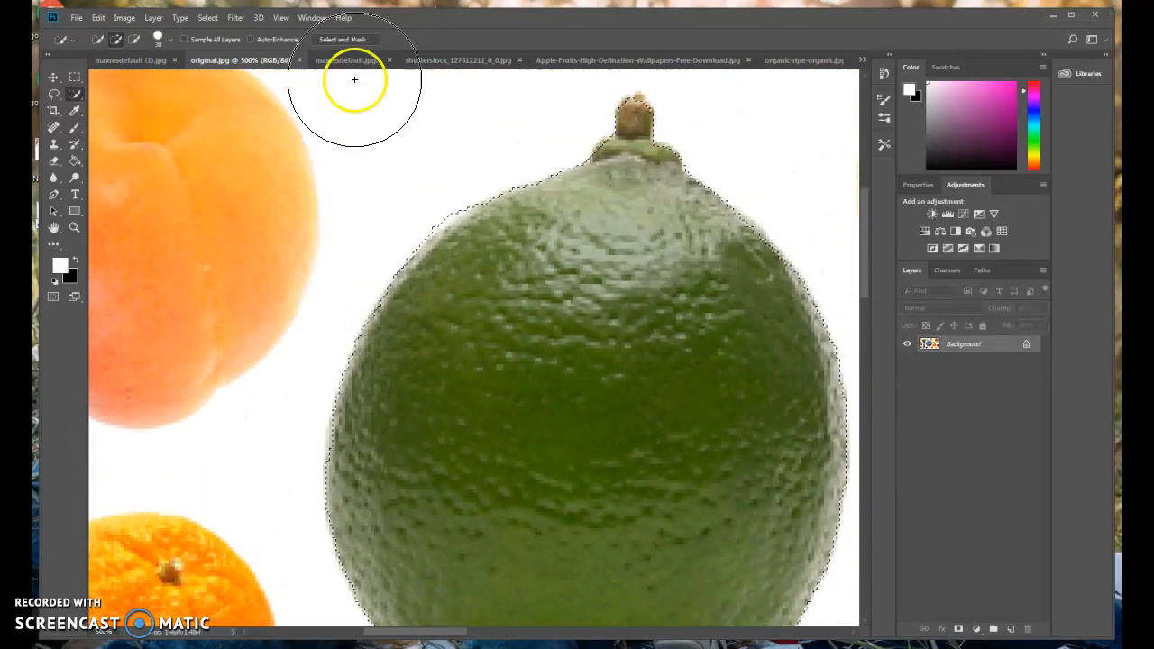
left_click(408, 191, "alt")
left_click_drag(455, 232, 550, 224)
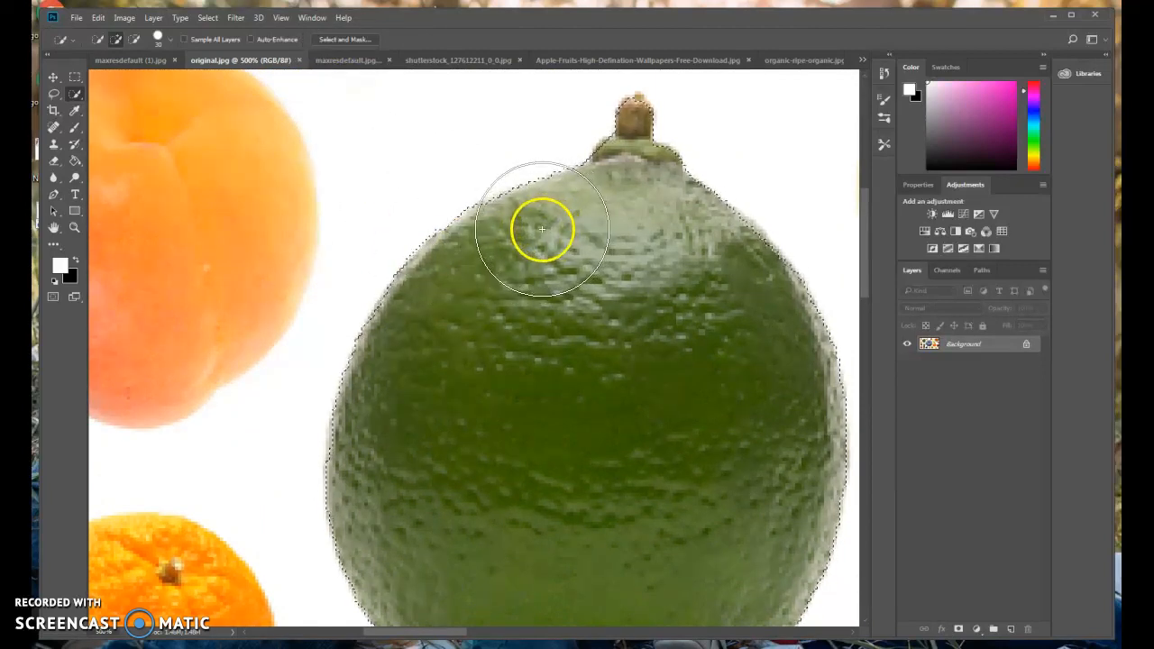
- Set the Quick Selection brush to 14 px and add the collar below the green fruit's stem to the selection
key("ctrl+plus")
key("ctrl+plus")
key("ctrl+plus")
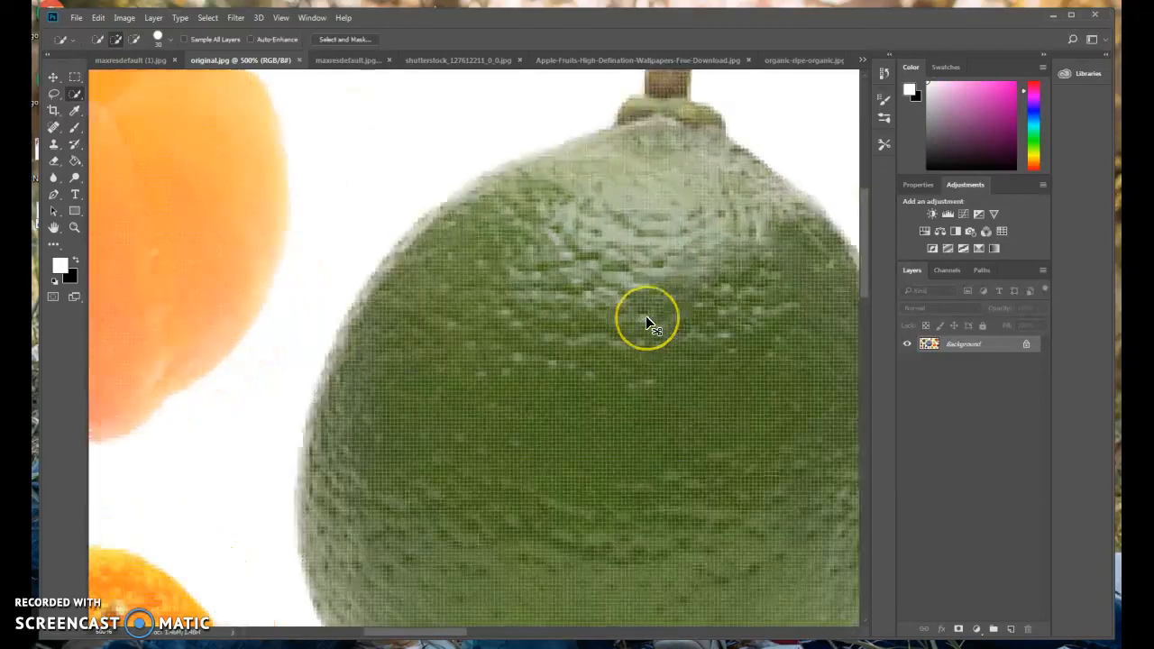
scroll(662, 319, "up", 8)
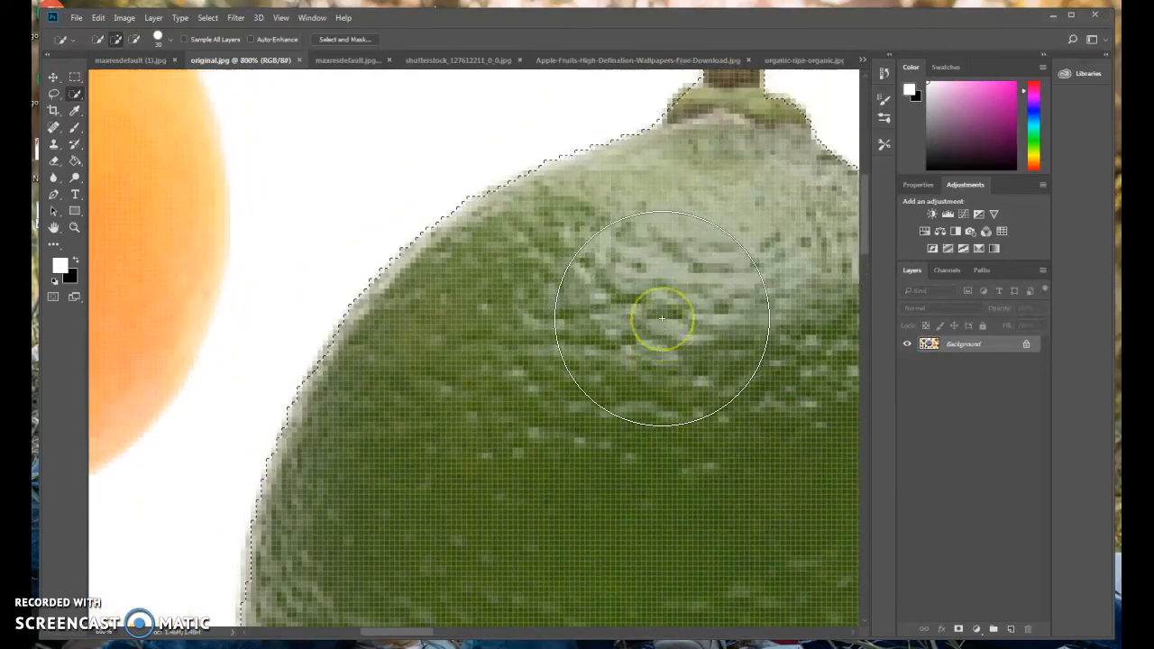
scroll(605, 548, "up", 1)
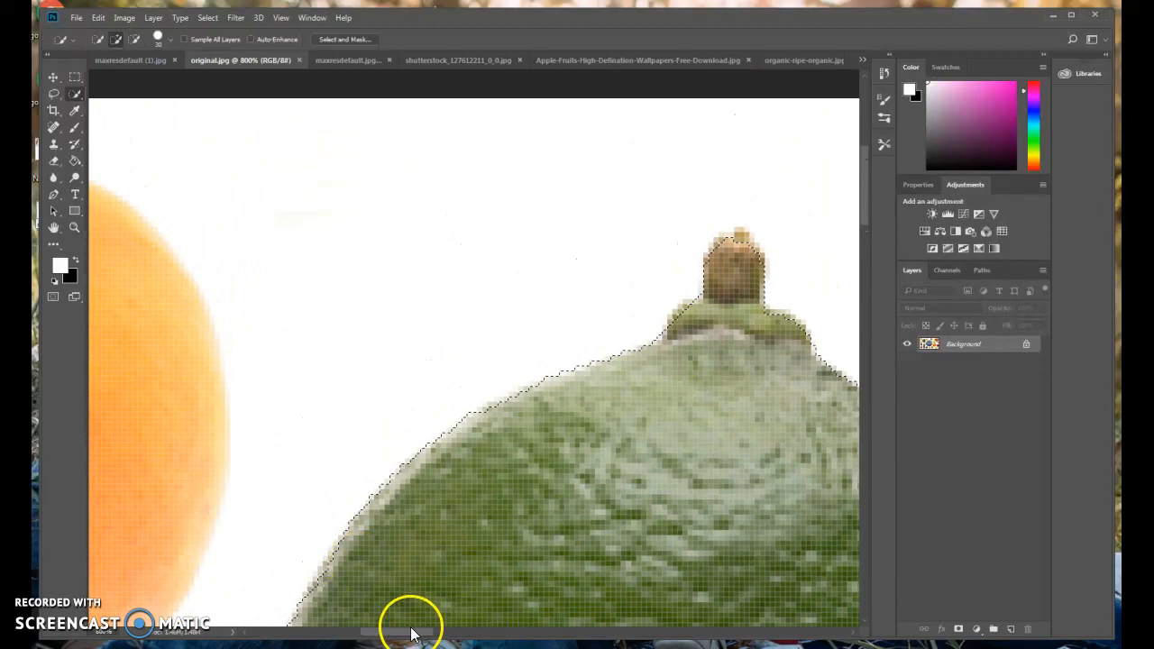
left_click_drag(395, 636, 419, 628)
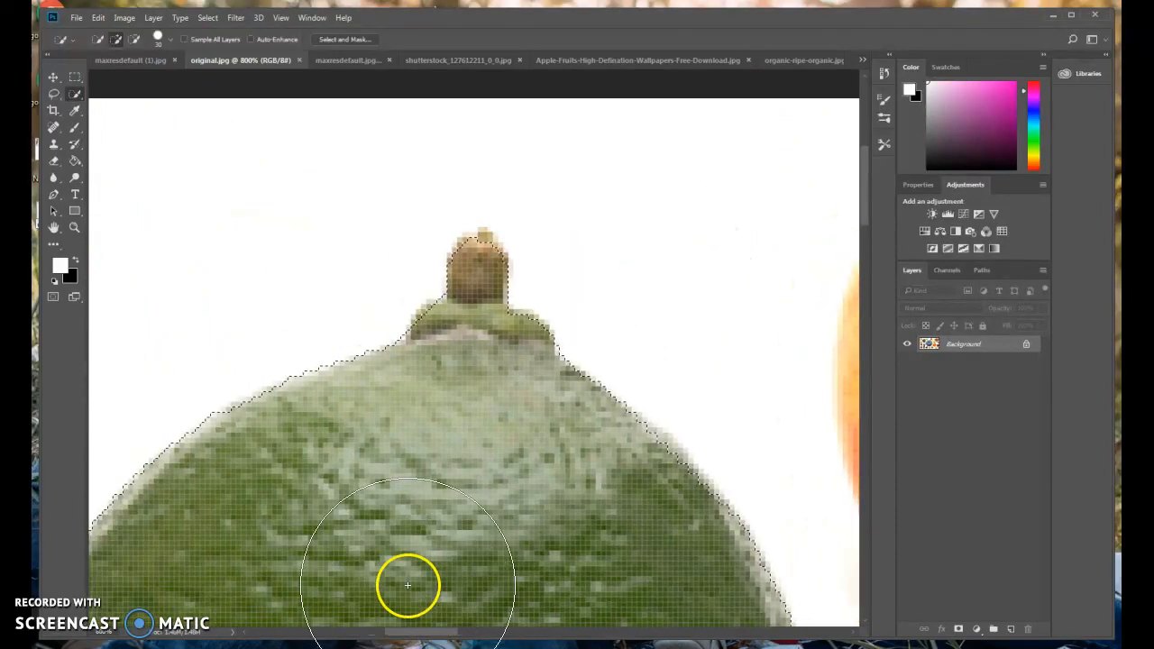
left_click(170, 39)
left_click_drag(108, 74, 108, 75)
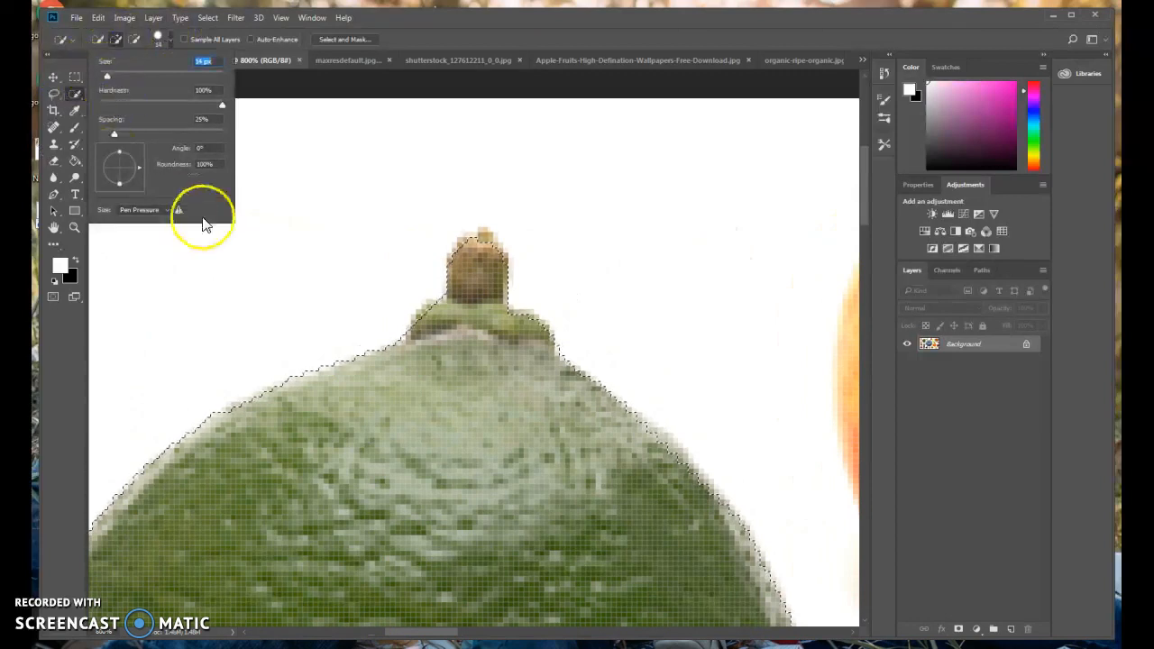
left_click(446, 337)
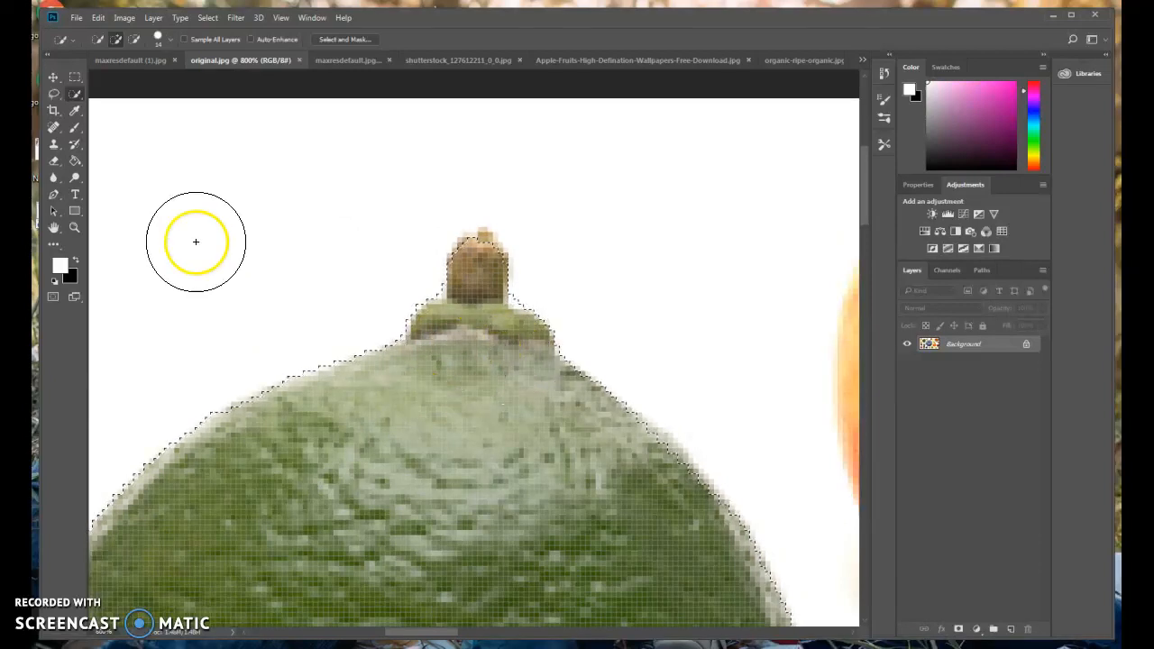
- Reduce the Quick Selection brush to 3 px and refine the selection around the green fruit's stem
left_click(174, 38)
left_click_drag(109, 80, 101, 79)
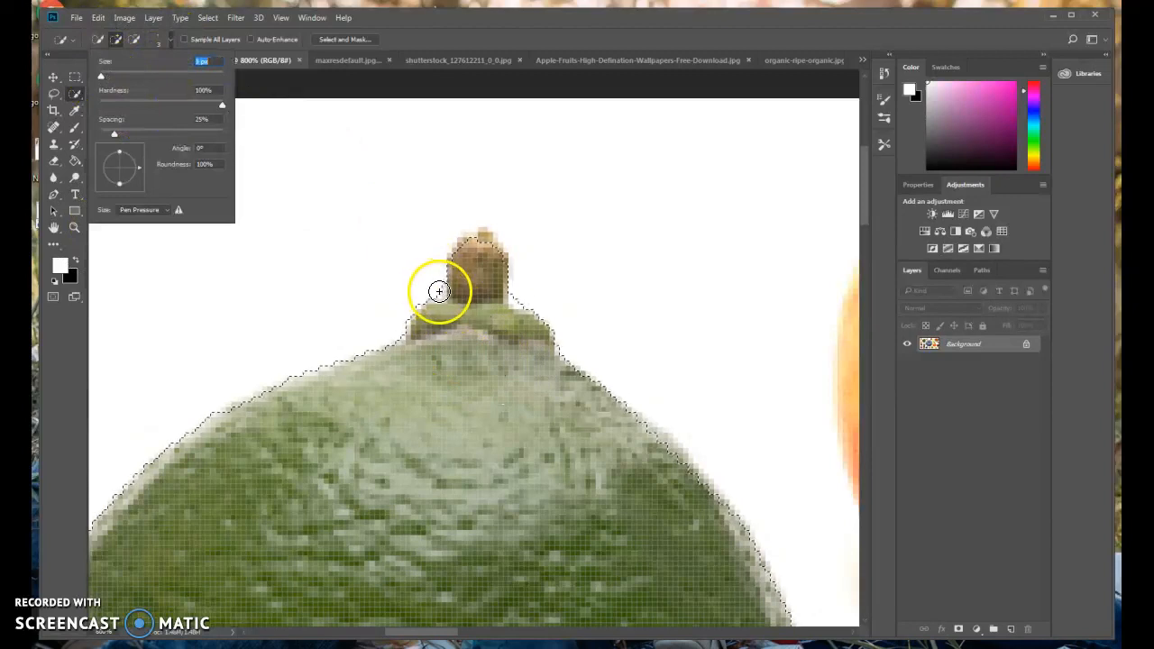
left_click(438, 290)
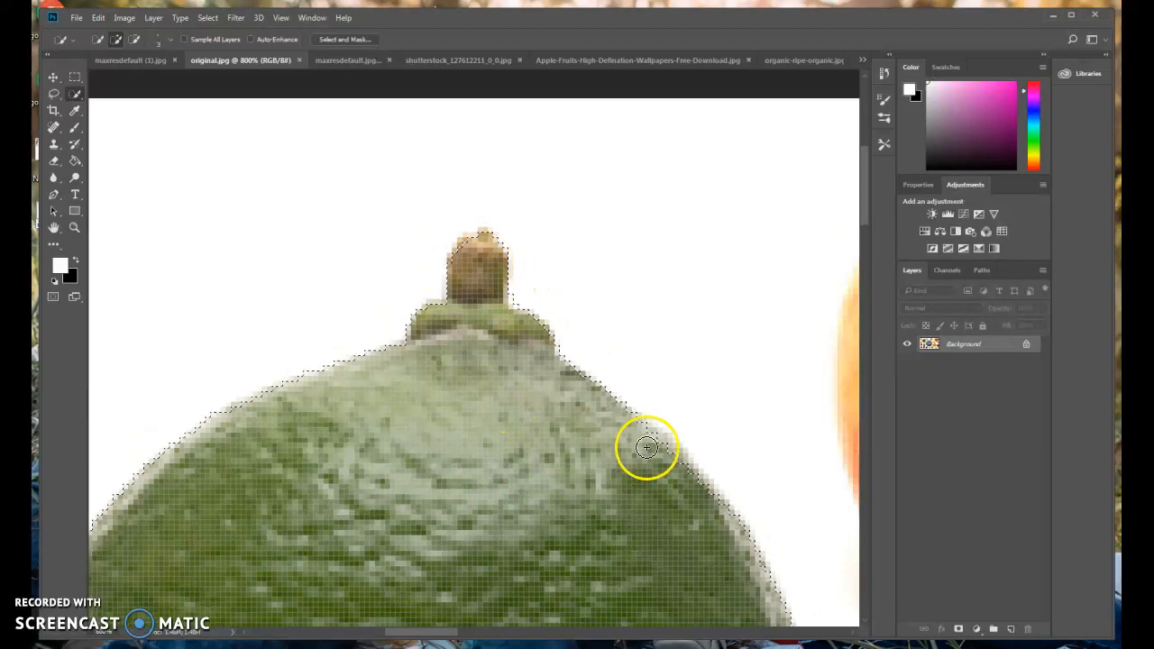
- Copy the selected green fruit from original.jpg
key("ctrl+minus")
key("ctrl+minus")
key("ctrl+minus")
key("ctrl+minus")
key("ctrl+minus")
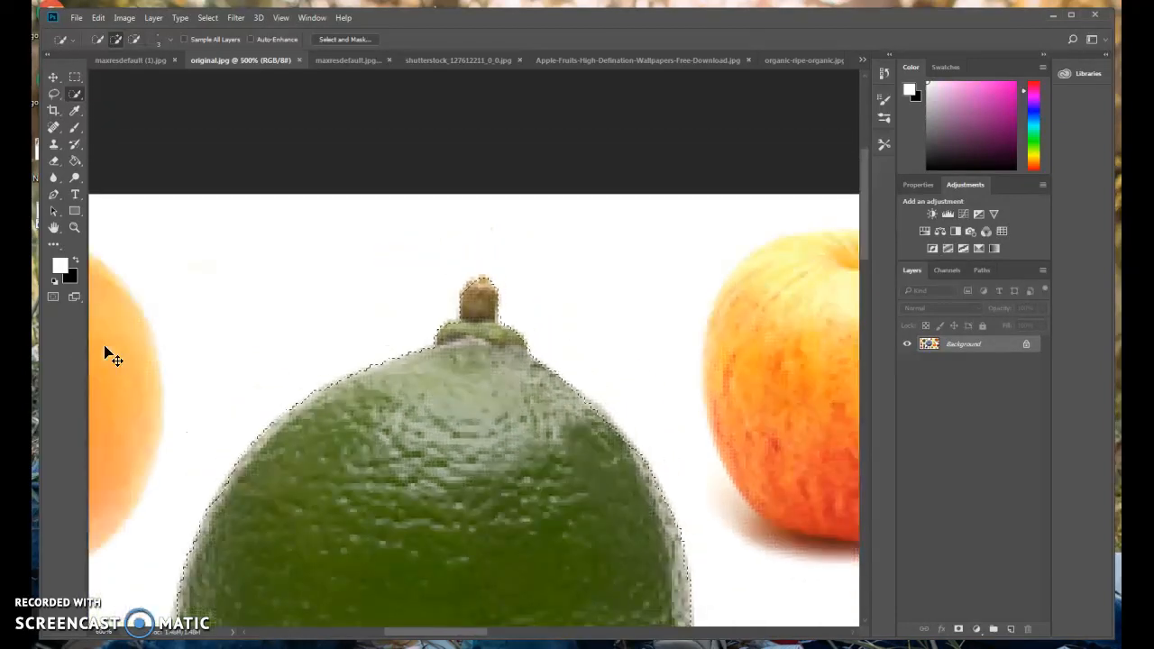
key("ctrl+minus")
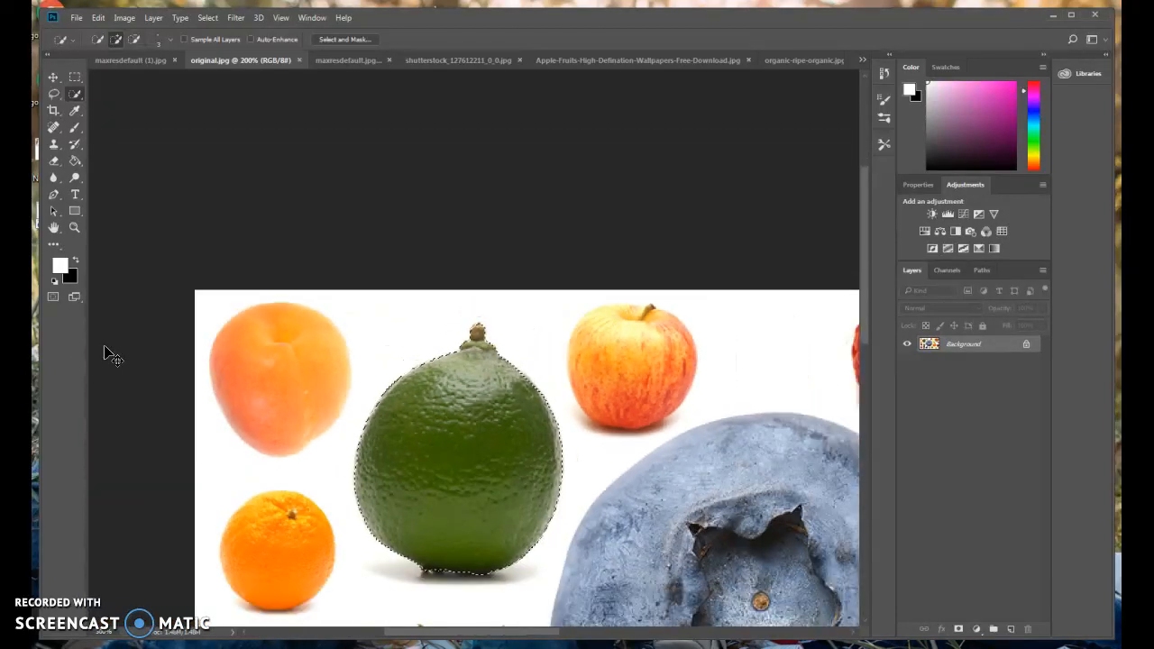
left_click(223, 419)
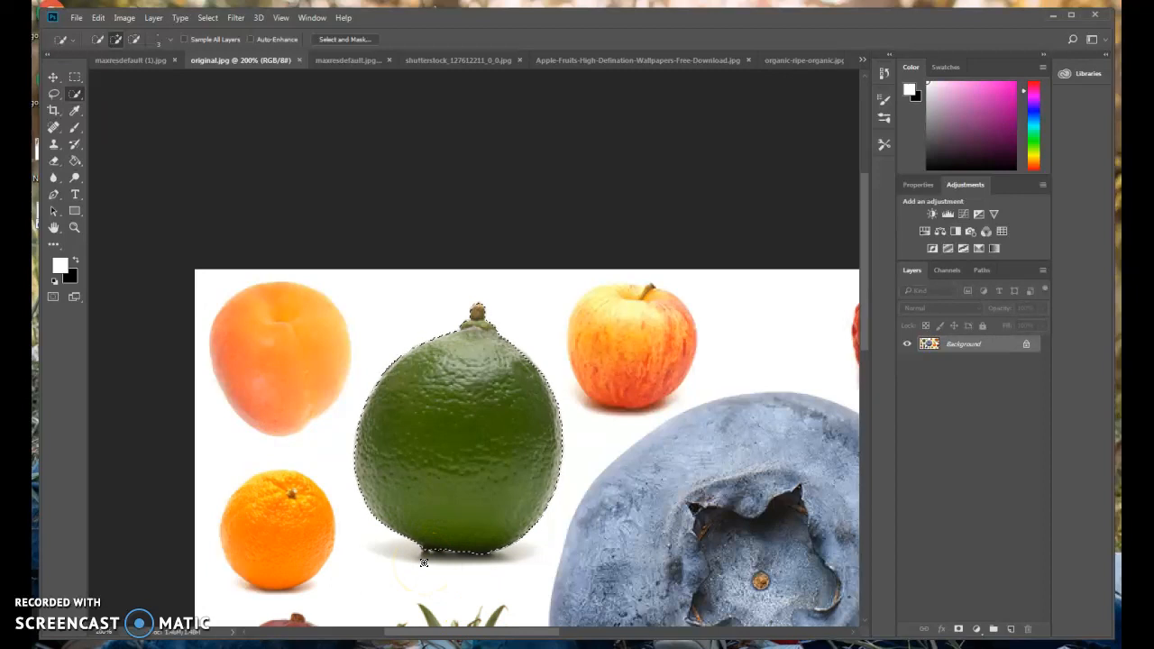
left_click(109, 77)
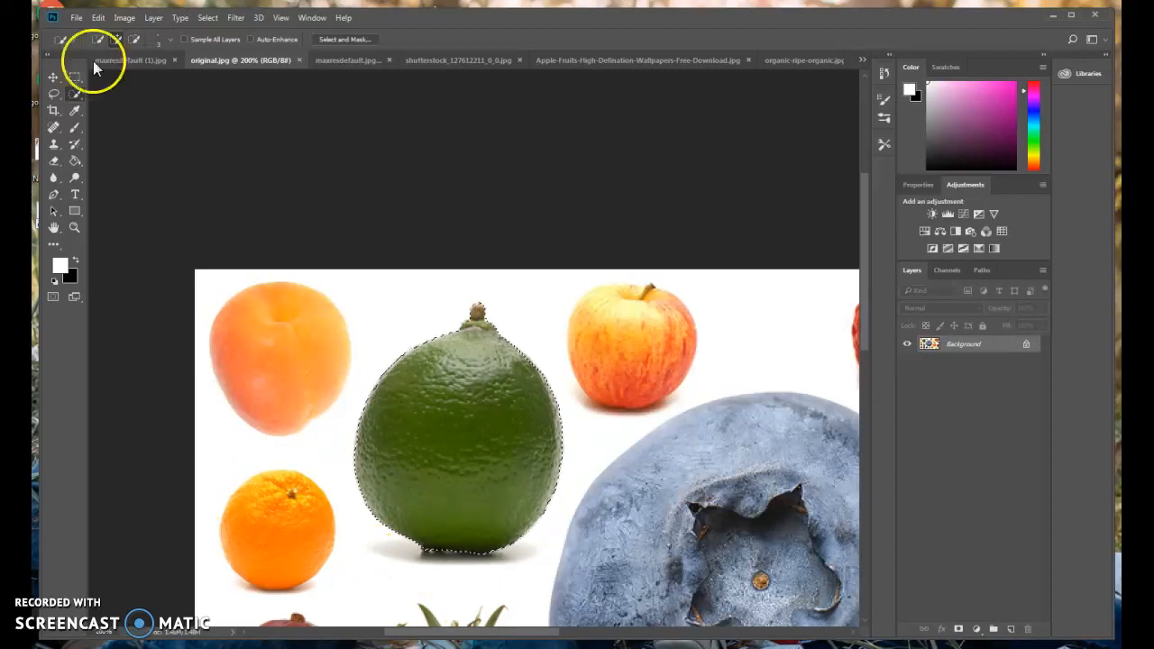
left_click(98, 17)
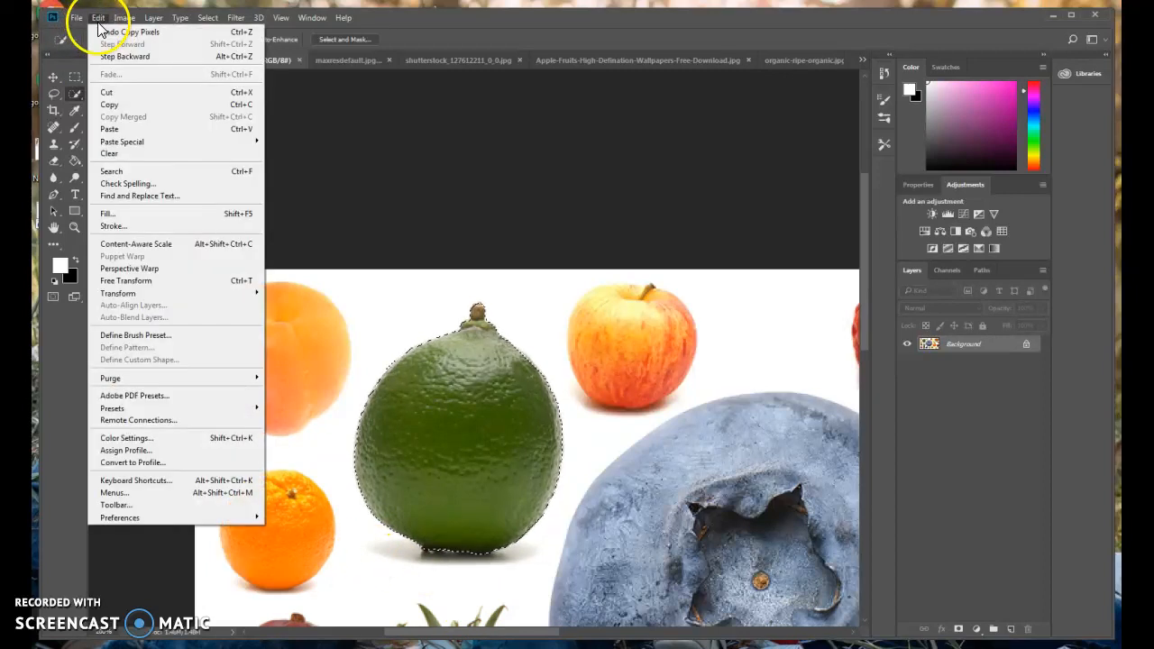
left_click(126, 110)
- Paste the copied green fruit into the Untitled-1 document
left_click(861, 58)
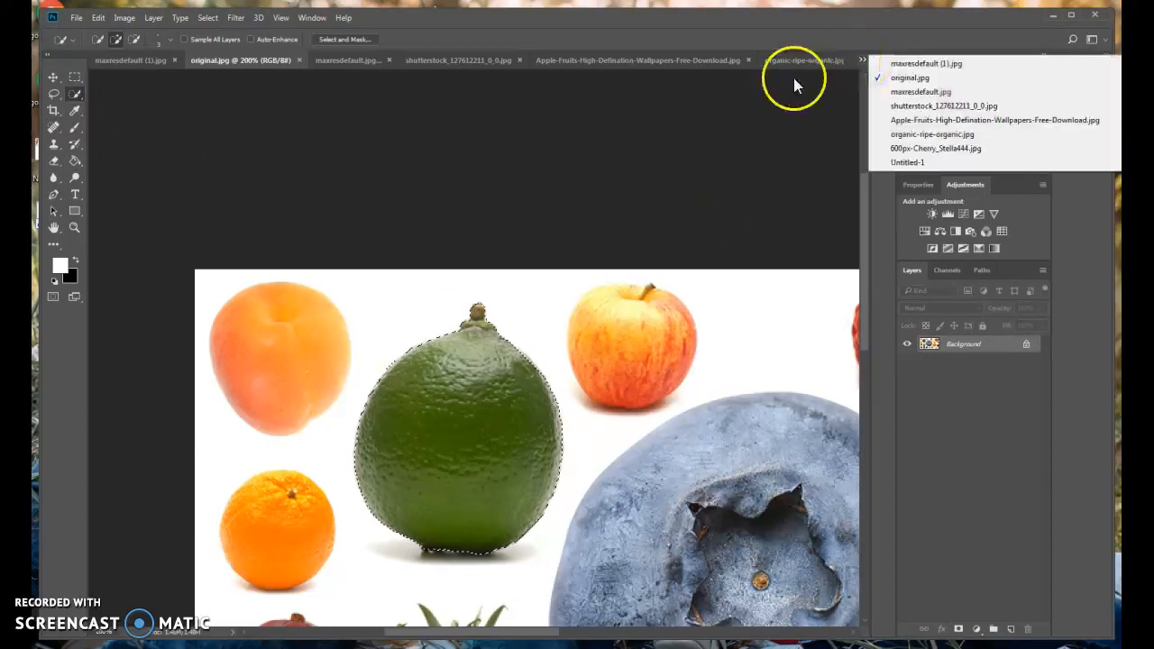
left_click(911, 163)
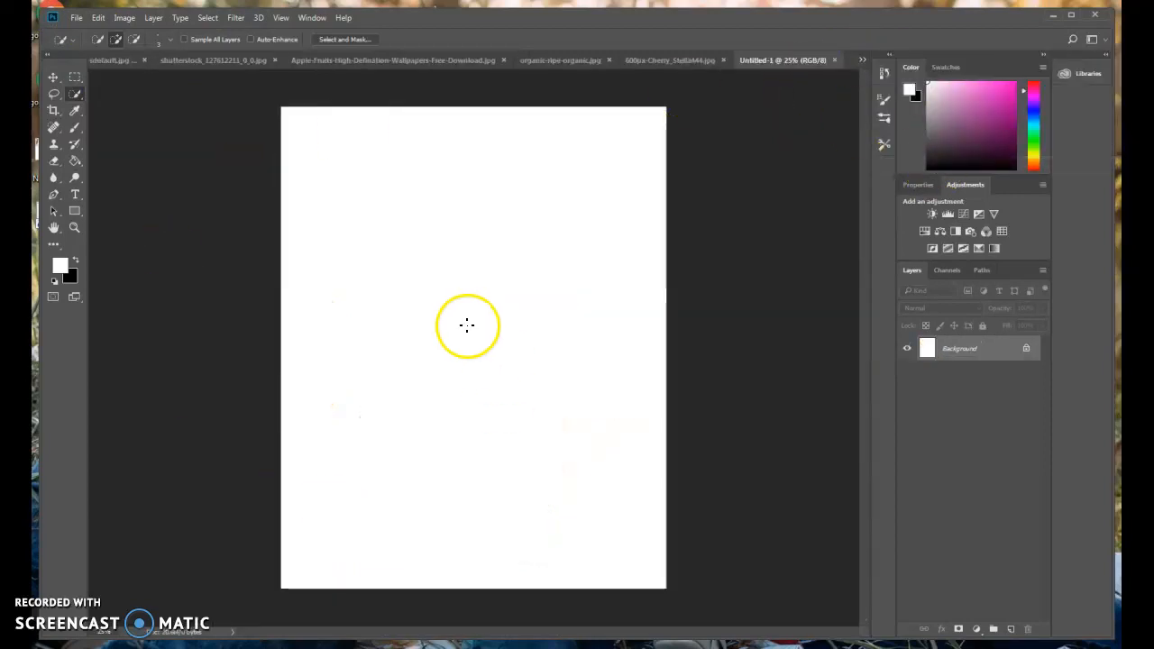
key("ctrl+v")
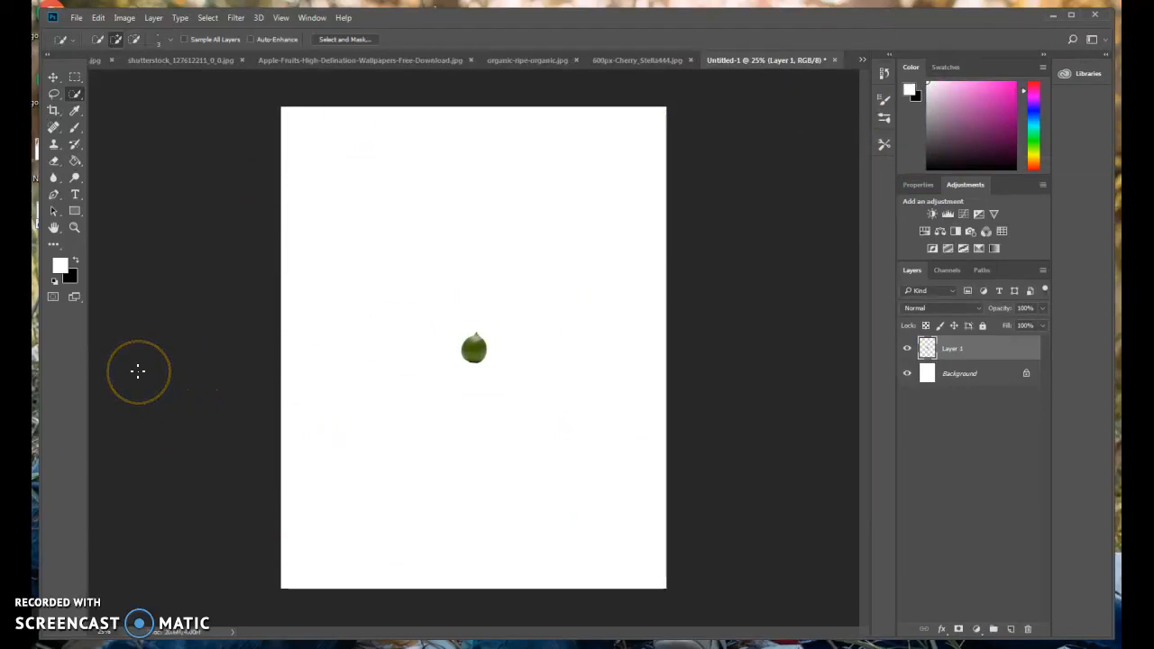
- Scale the pasted green fruit up proportionally to about 229% and apply the transform
key("ctrl+t")
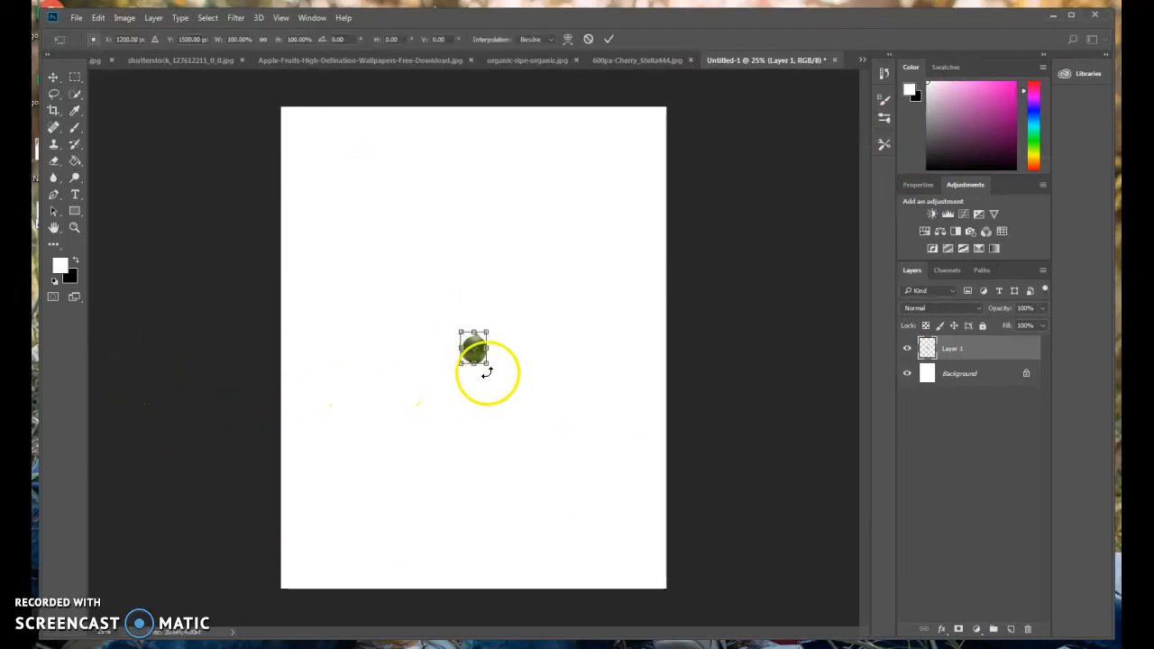
left_click_drag(484, 362, 518, 404)
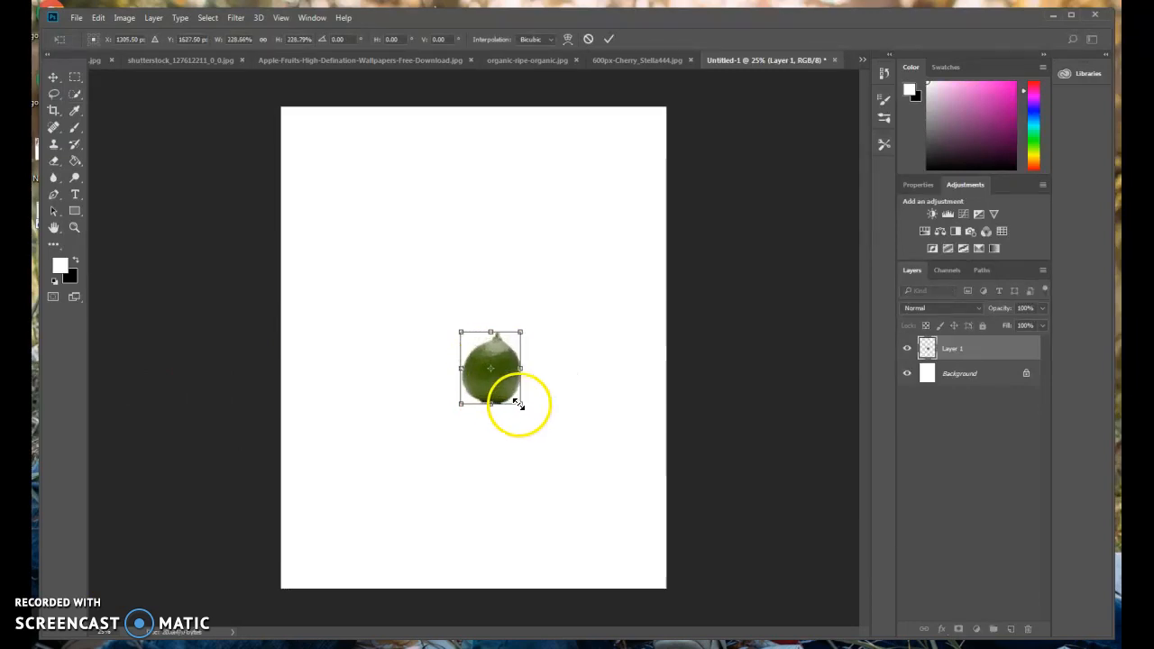
key("Return")
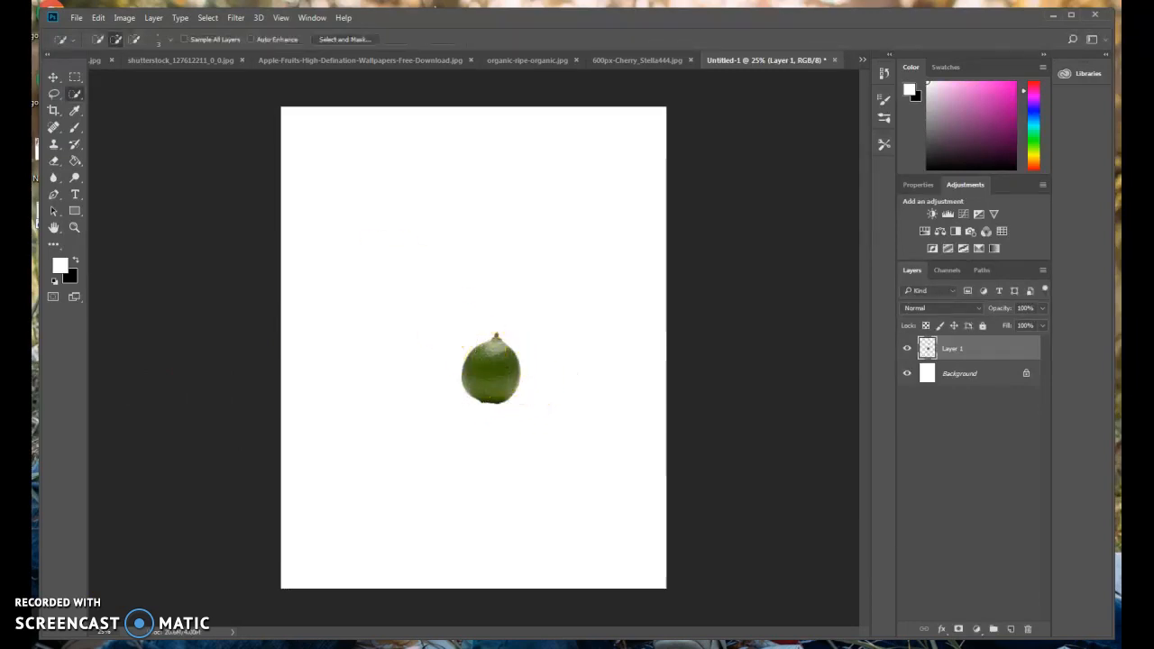
- Move the green fruit slightly above the page's centre and rename its layer to lime
left_click(53, 77)
mouse_move(475, 369)
left_mouse_down()
mouse_move(429, 303)
mouse_move(484, 309)
left_mouse_up()
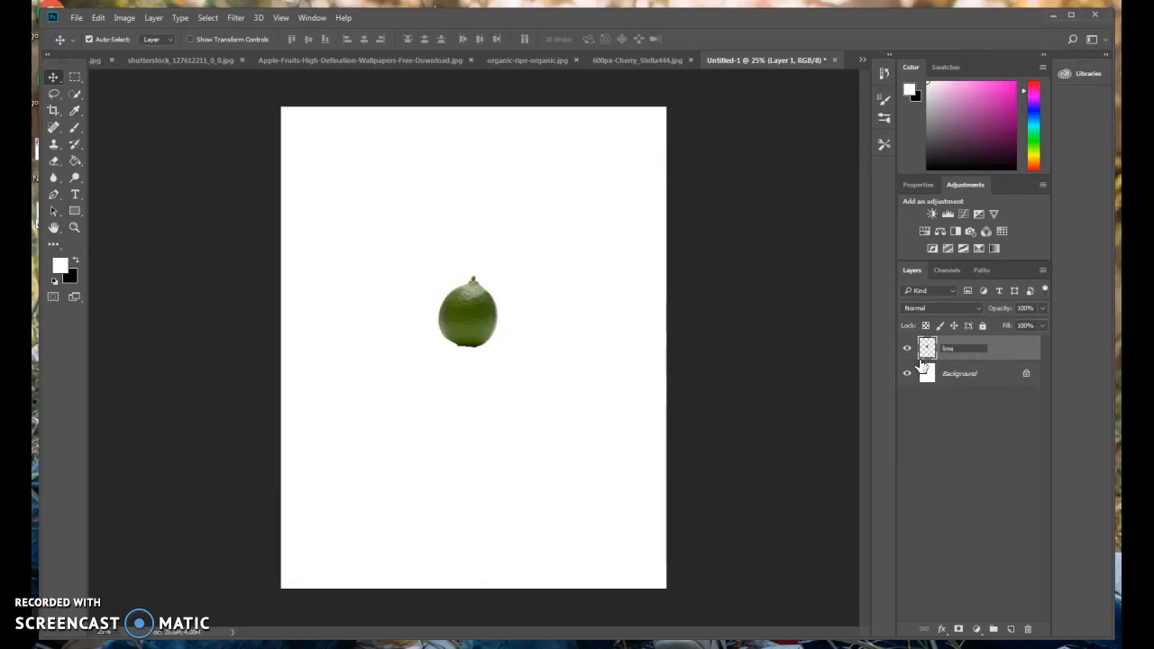
left_click(968, 423)
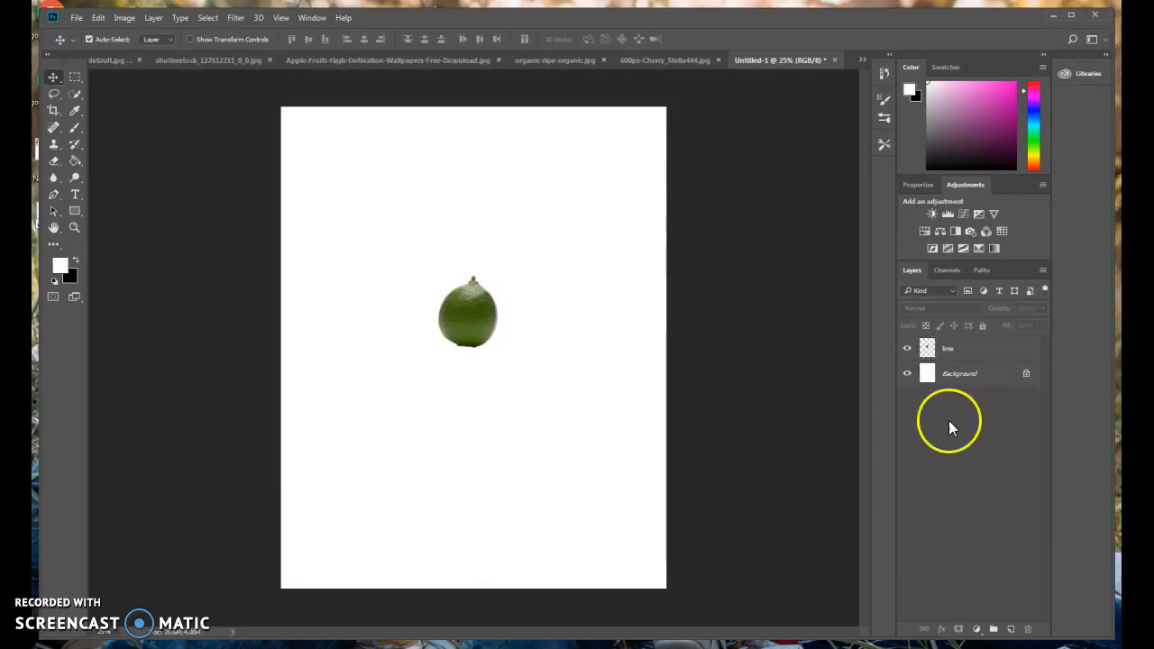
- Switch to shutterstock_127612211_0_0.jpg and try selecting the green apple's body with the Magic Wand at tolerance 32
left_click(205, 60)
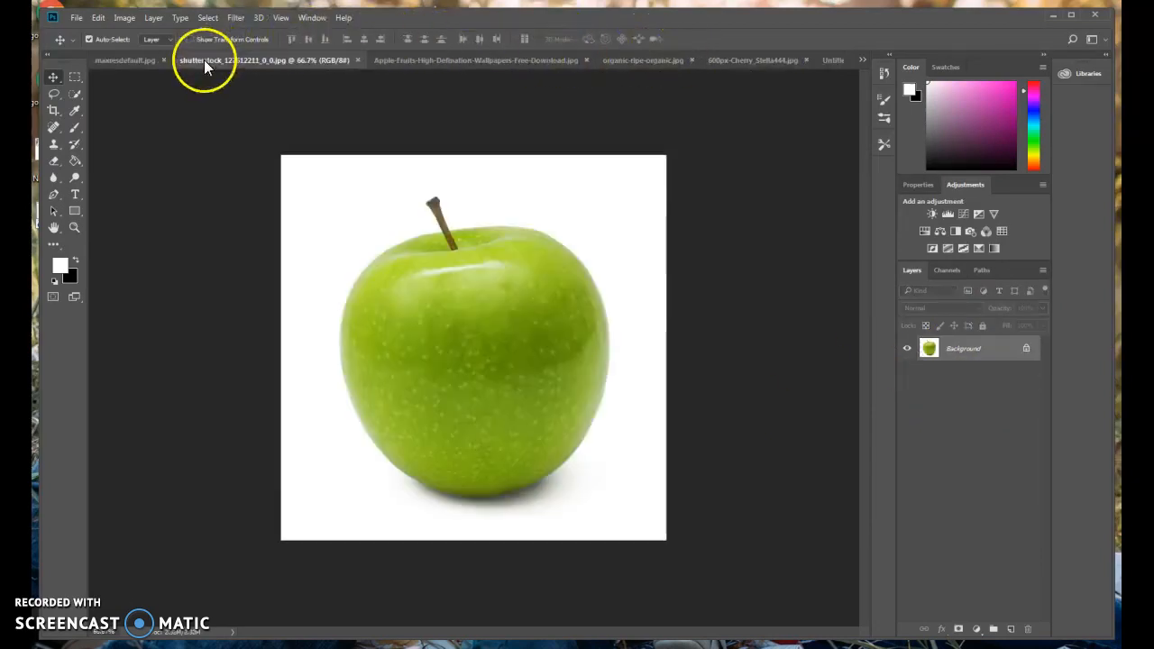
left_click(75, 93)
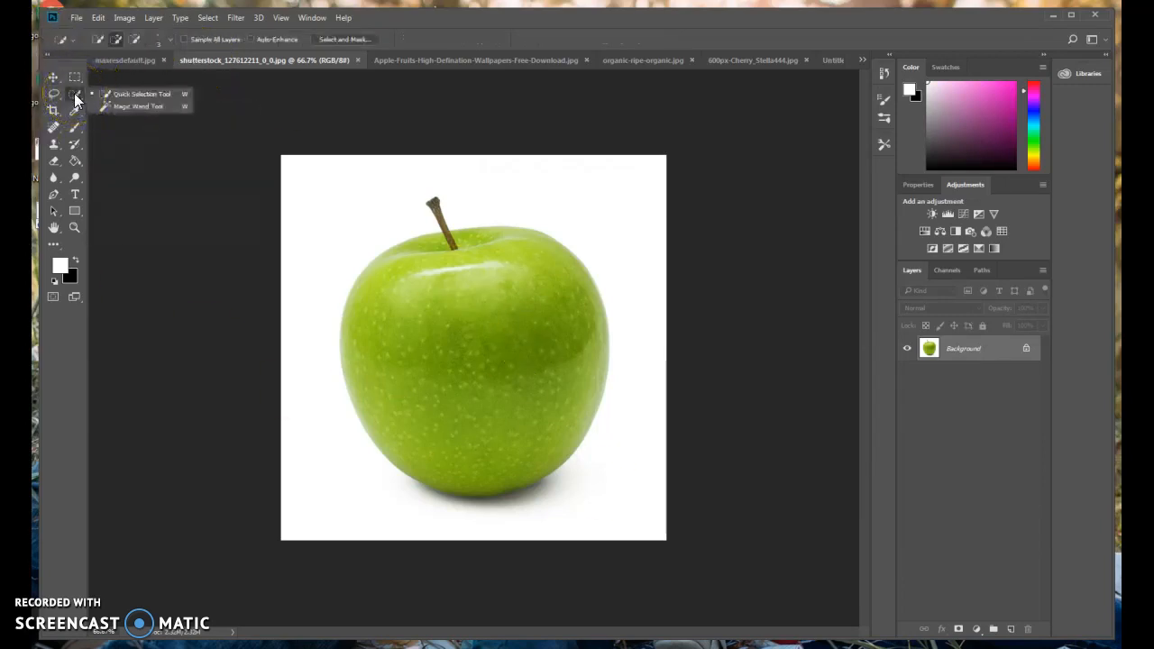
left_click(107, 107)
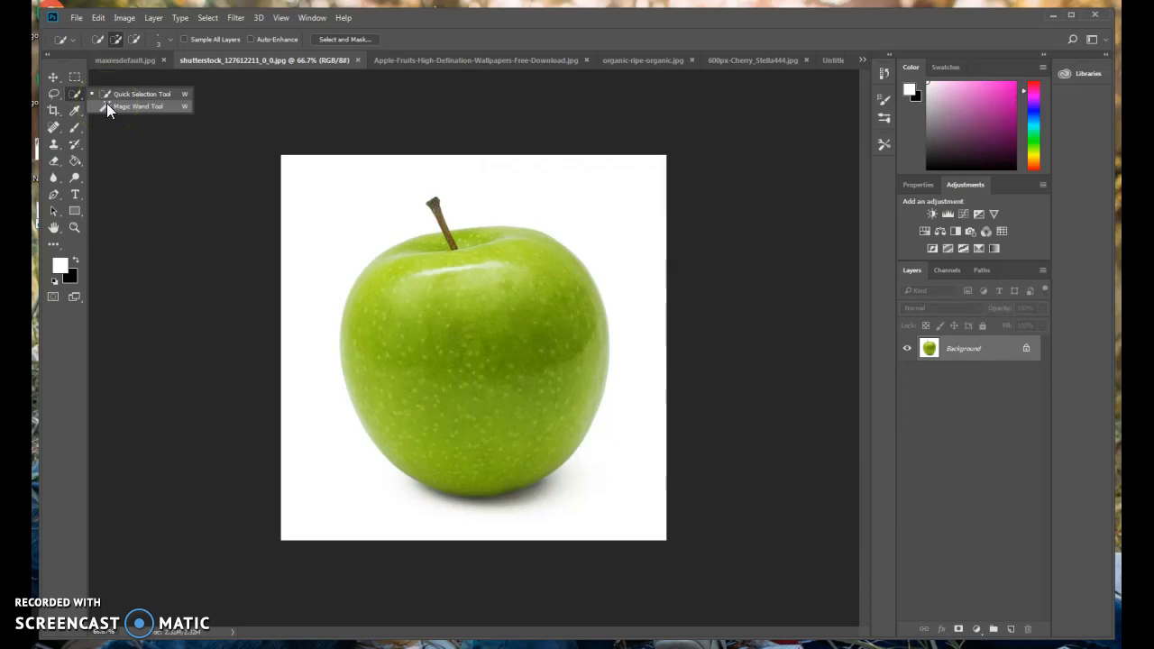
left_click(107, 106)
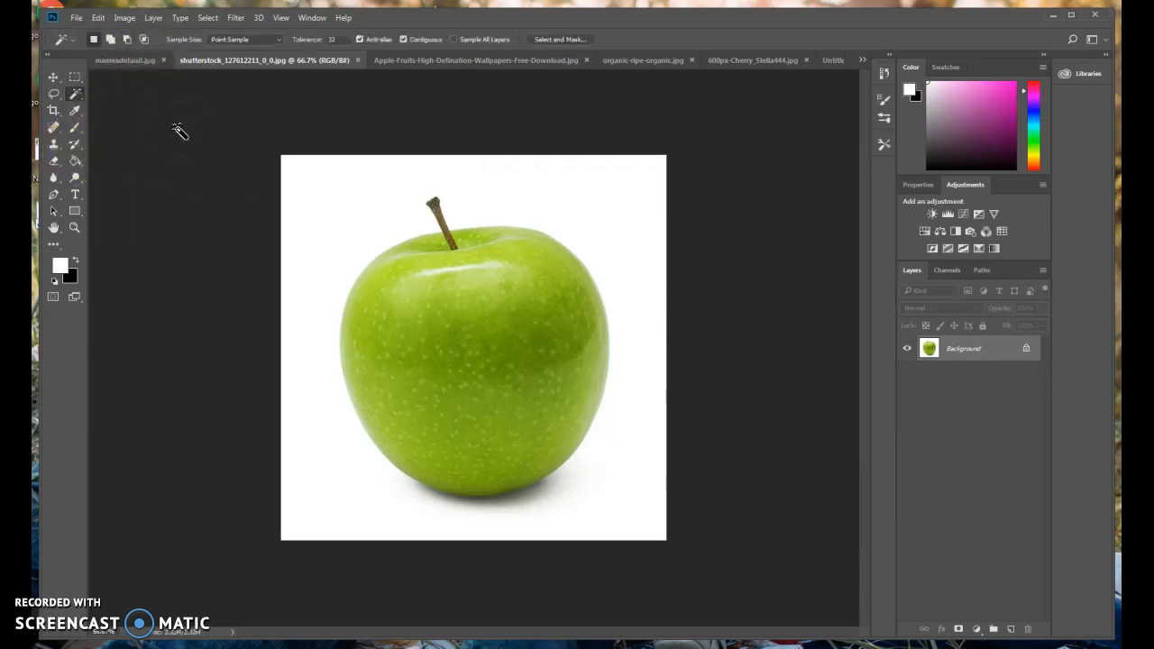
left_click(443, 330)
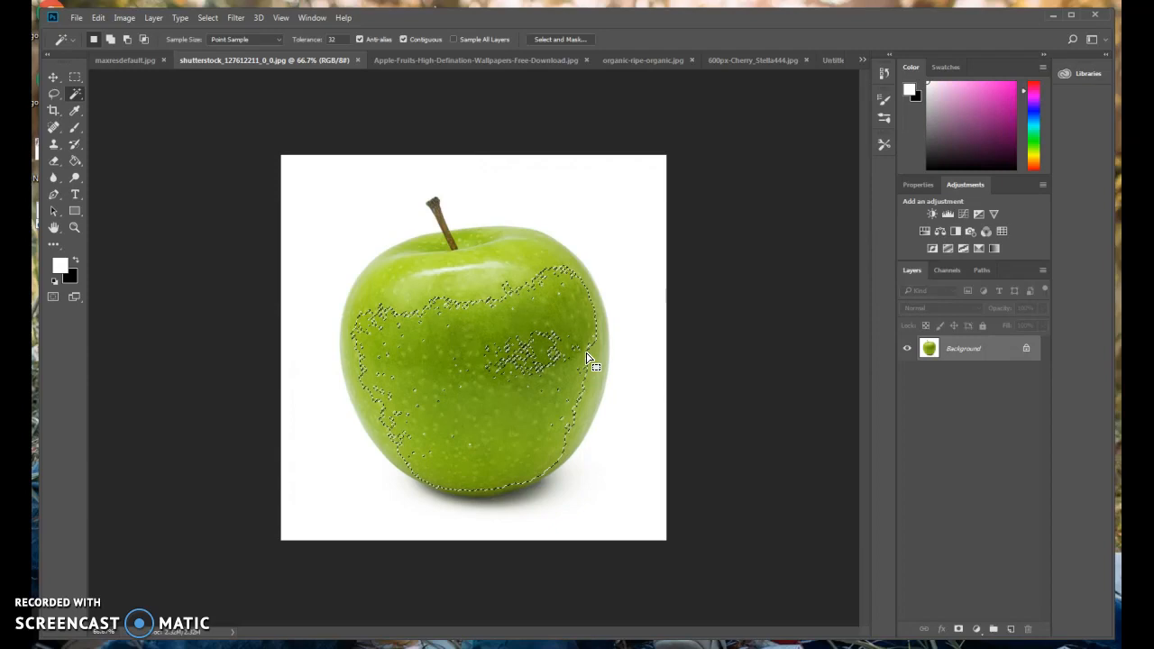
- Select the white background around the green apple with the Magic Wand and invert the selection
left_click(343, 227)
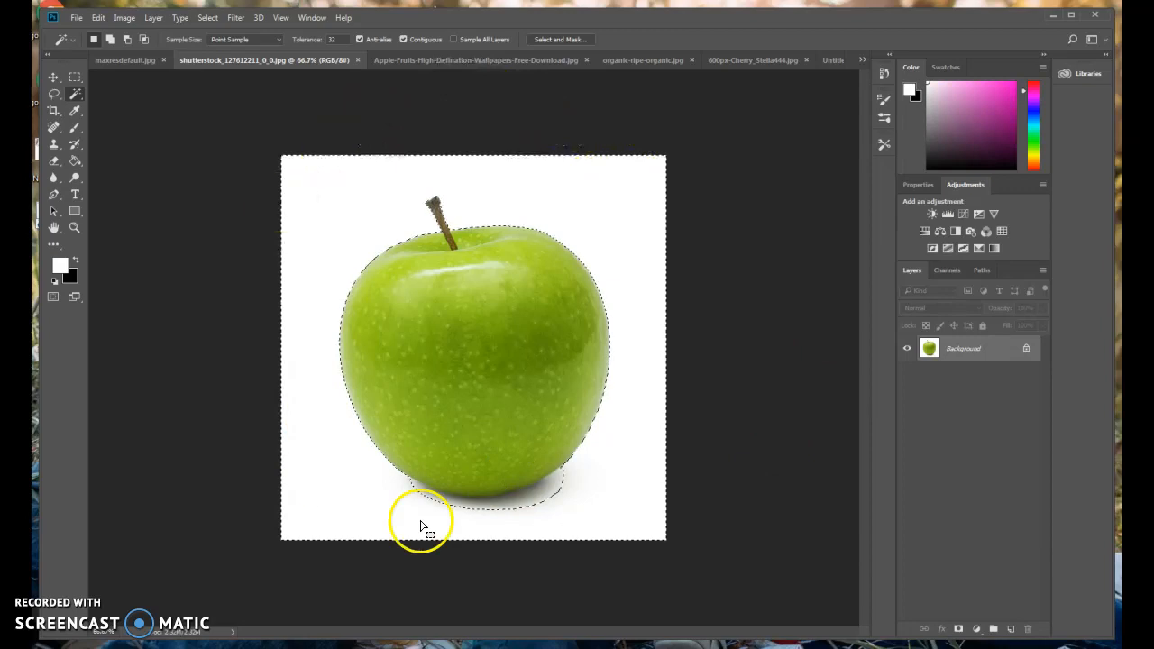
left_click(206, 18)
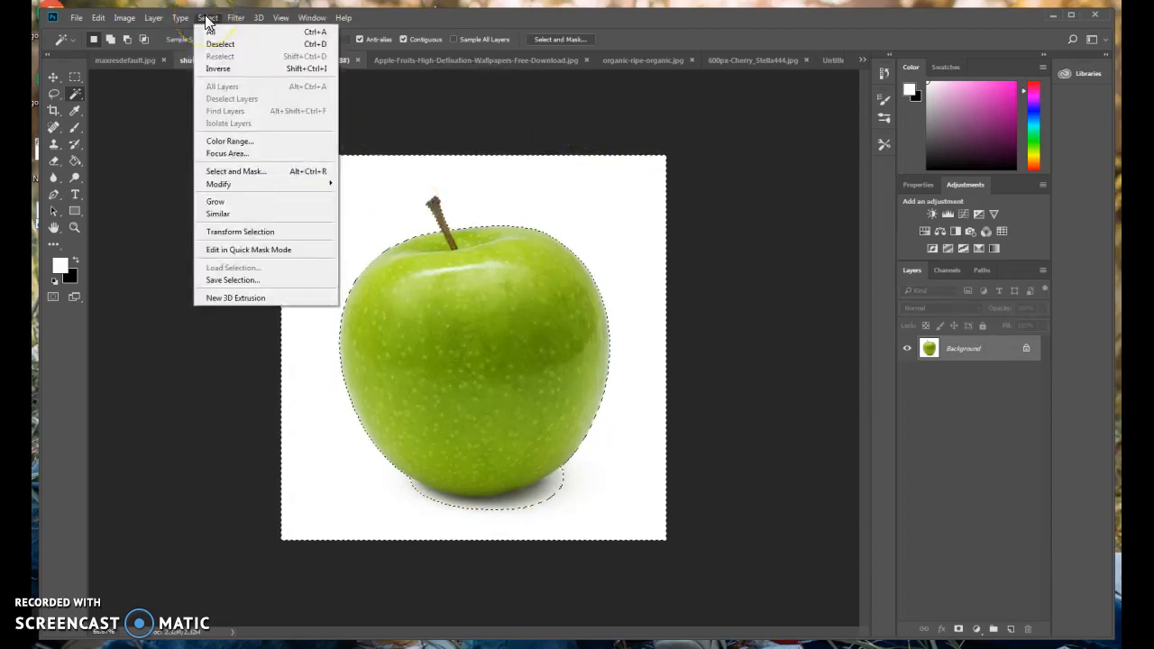
left_click(217, 68)
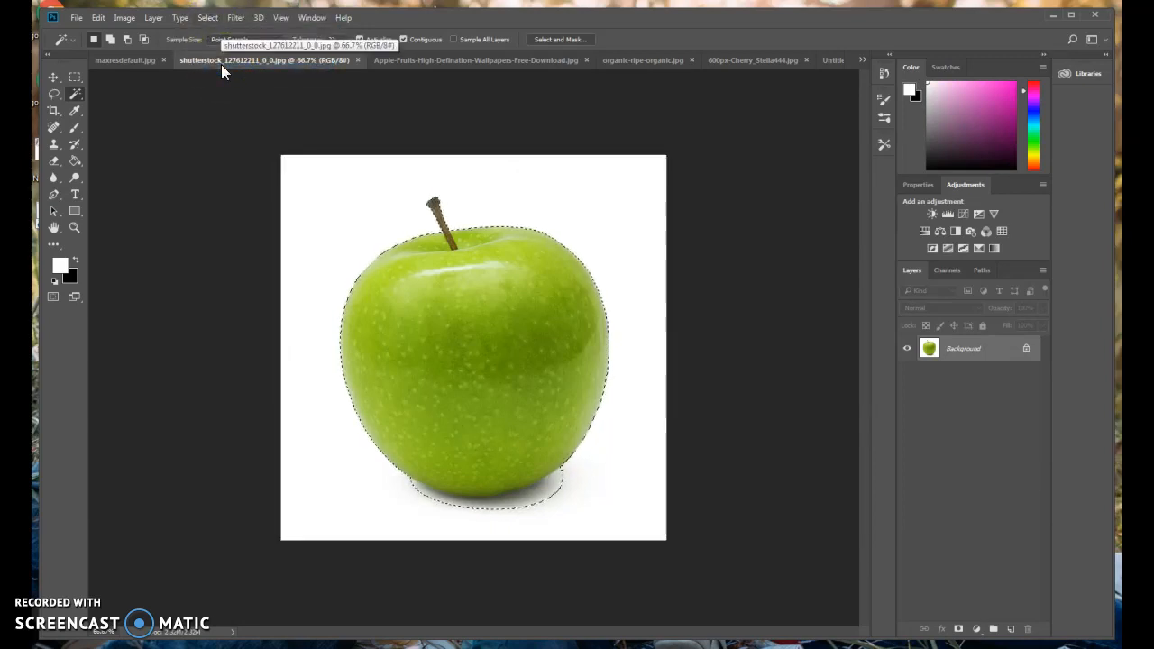
- Subtract the shadow beneath the green apple from the selection with a 41 px Quick Selection brush
key("ctrl+plus")
key("ctrl+plus")
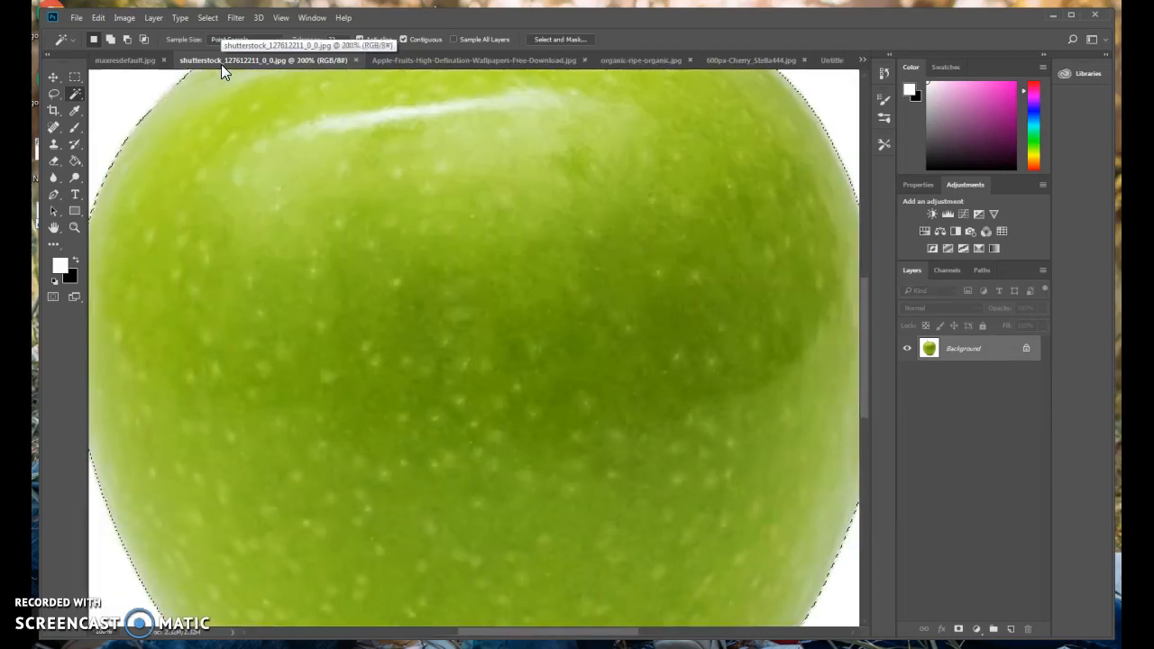
scroll(233, 97, "down", 5)
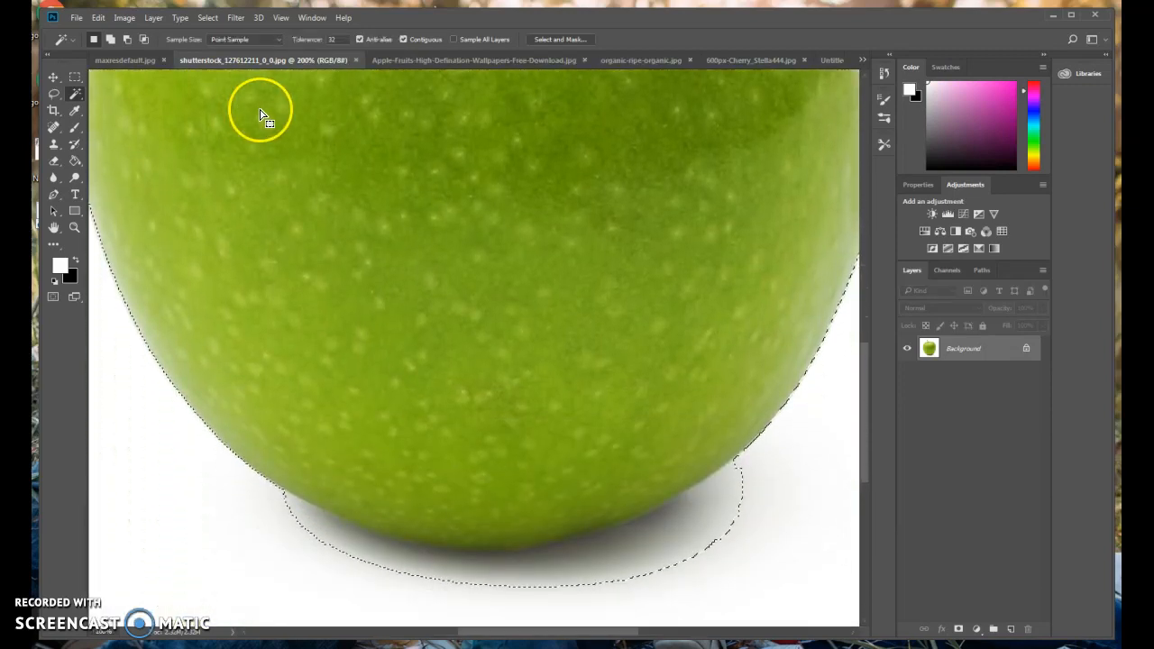
scroll(643, 597, "down", 5)
scroll(484, 325, "up", 1)
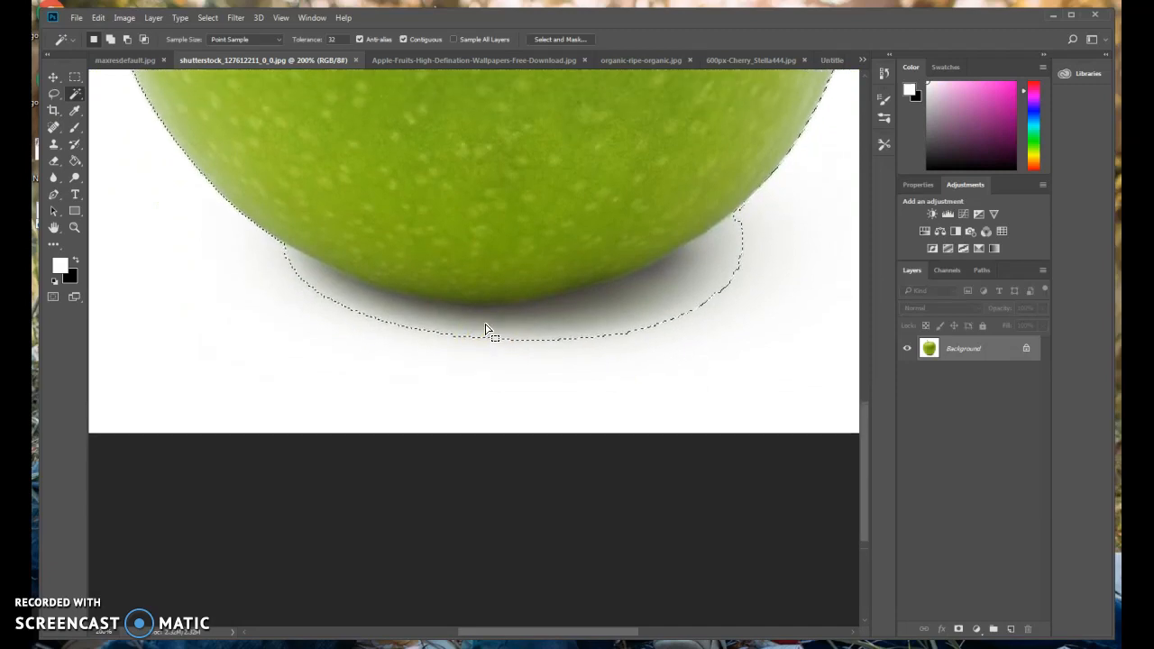
right_click(80, 96)
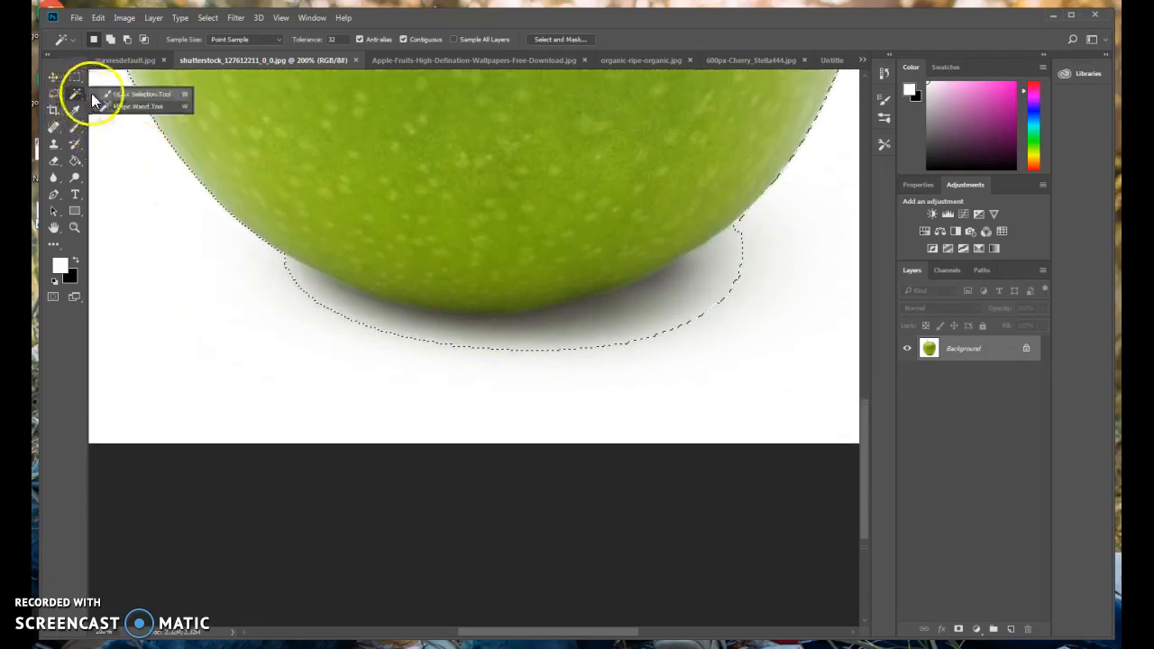
left_click(97, 91)
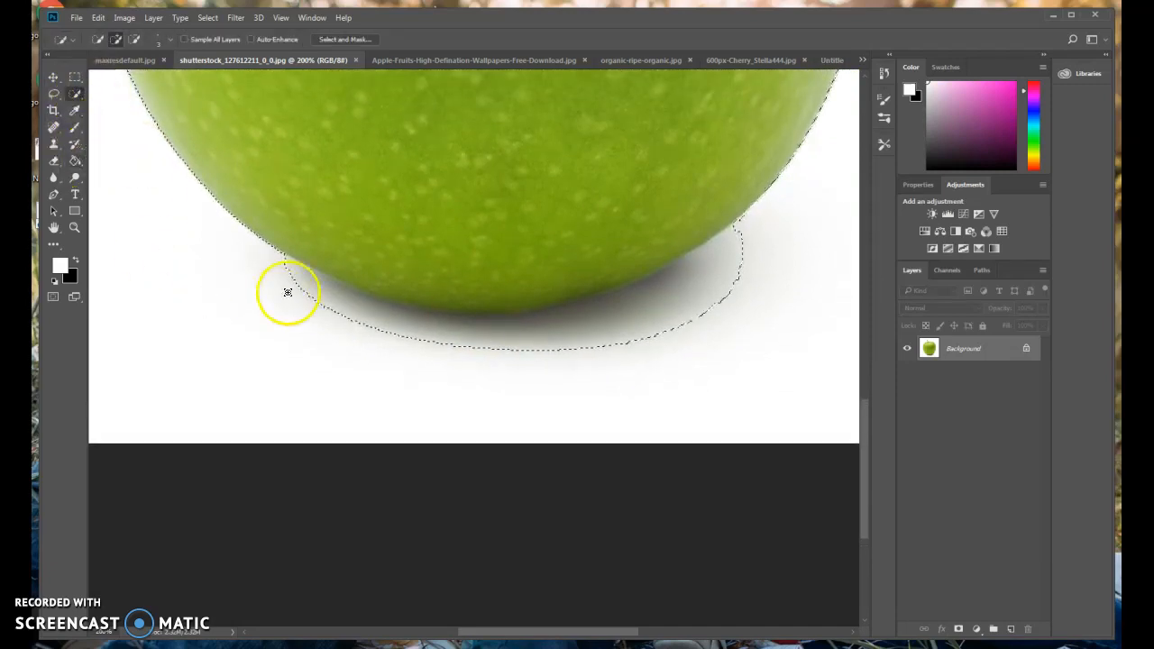
left_click(163, 42)
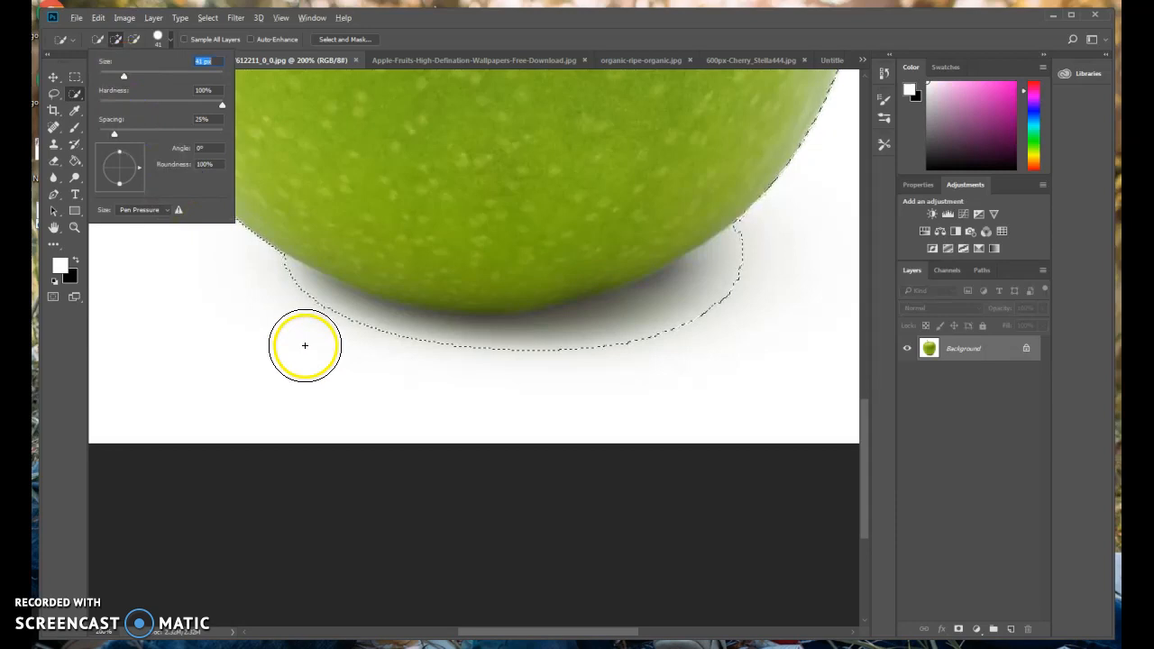
left_click(285, 292, "alt")
mouse_move(310, 305)
left_mouse_down()
mouse_move(424, 353)
mouse_move(548, 357)
mouse_move(639, 332)
mouse_move(753, 258)
left_mouse_up()
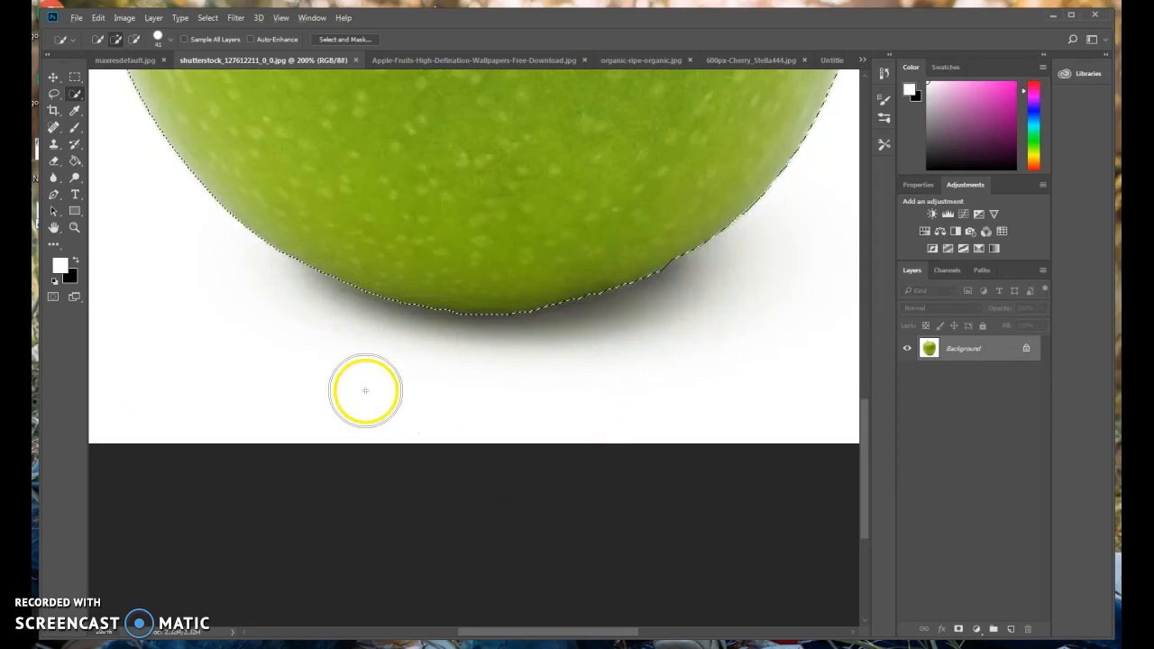
- Copy the selected green apple and paste it into the Untitled-1 document
key("ctrl+minus")
key("ctrl+minus")
key("ctrl+minus")
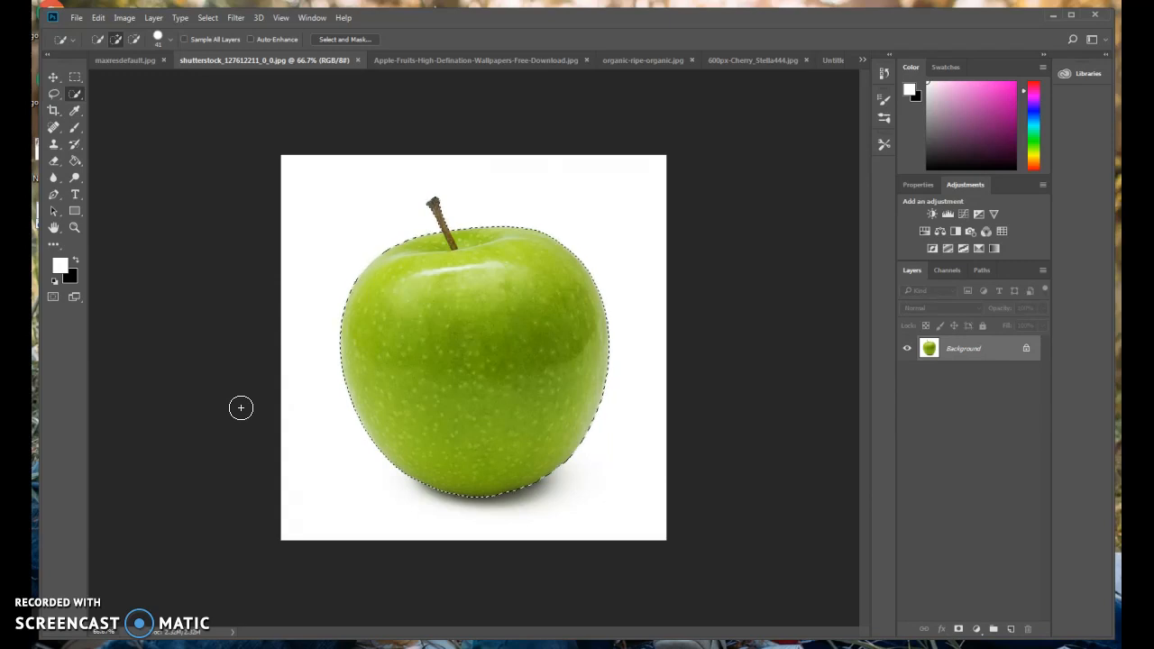
left_click(835, 61)
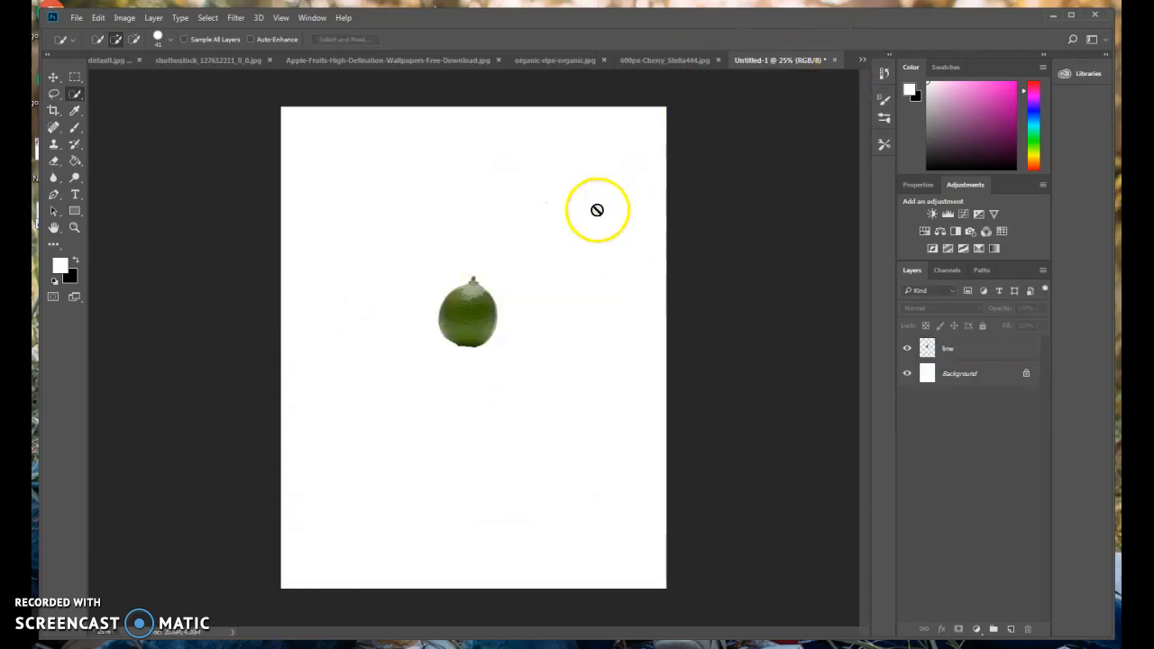
key("ctrl+v")
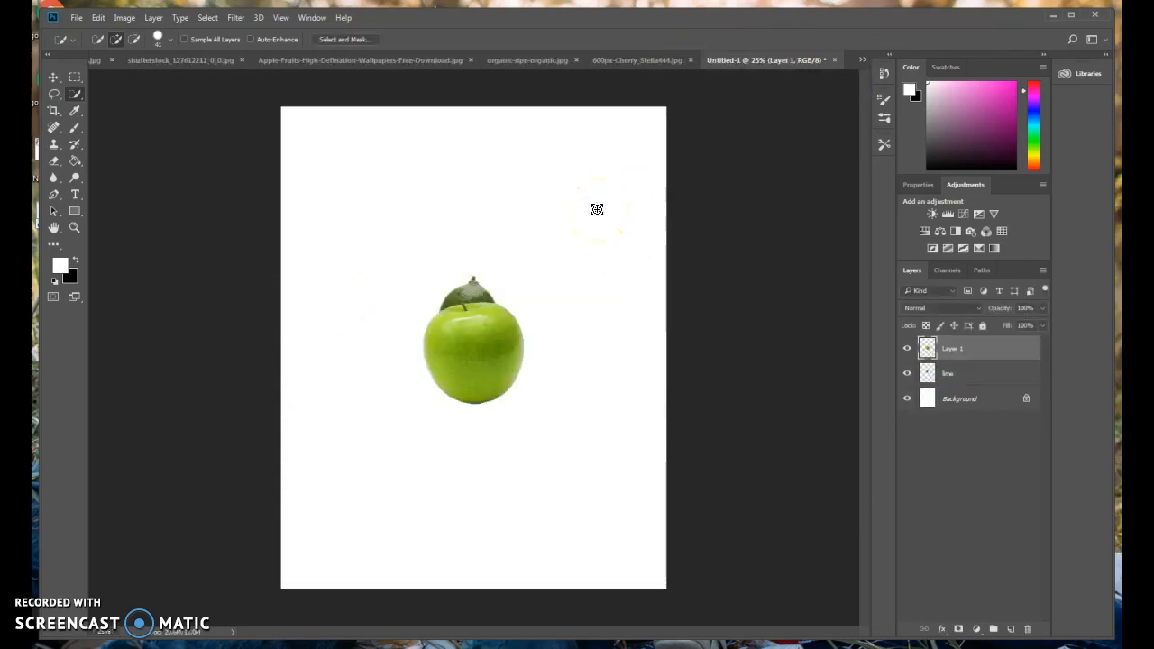
- Scale the pasted green apple up to about 307% with Free Transform, keeping it centered on the page
key("ctrl+t")
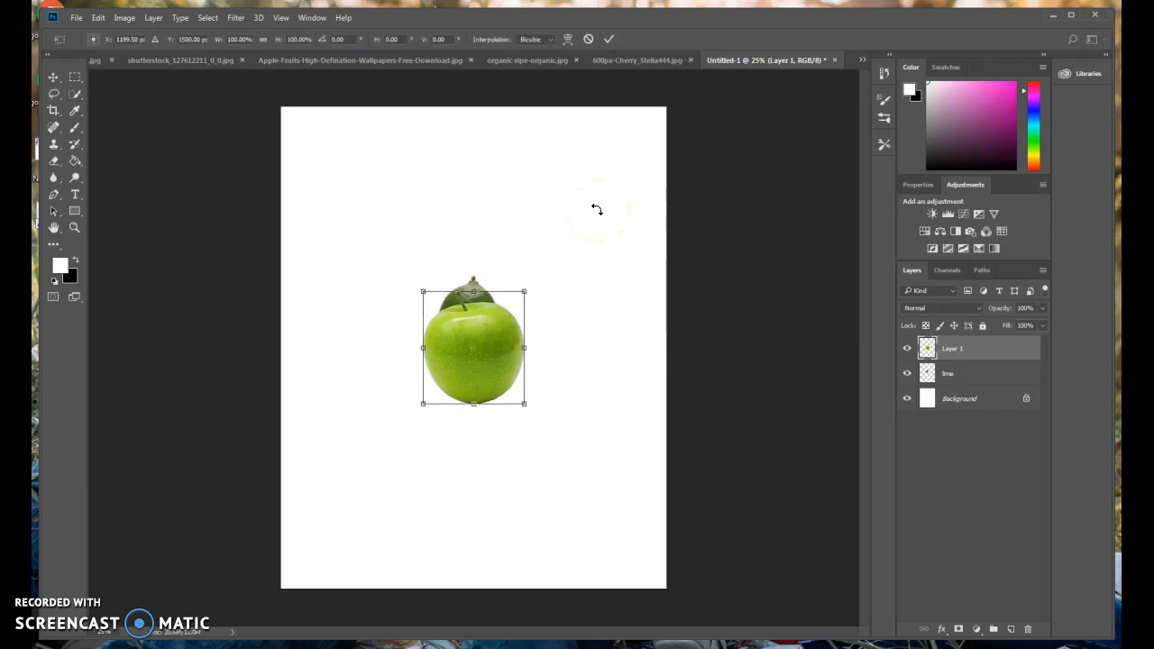
left_click(97, 17)
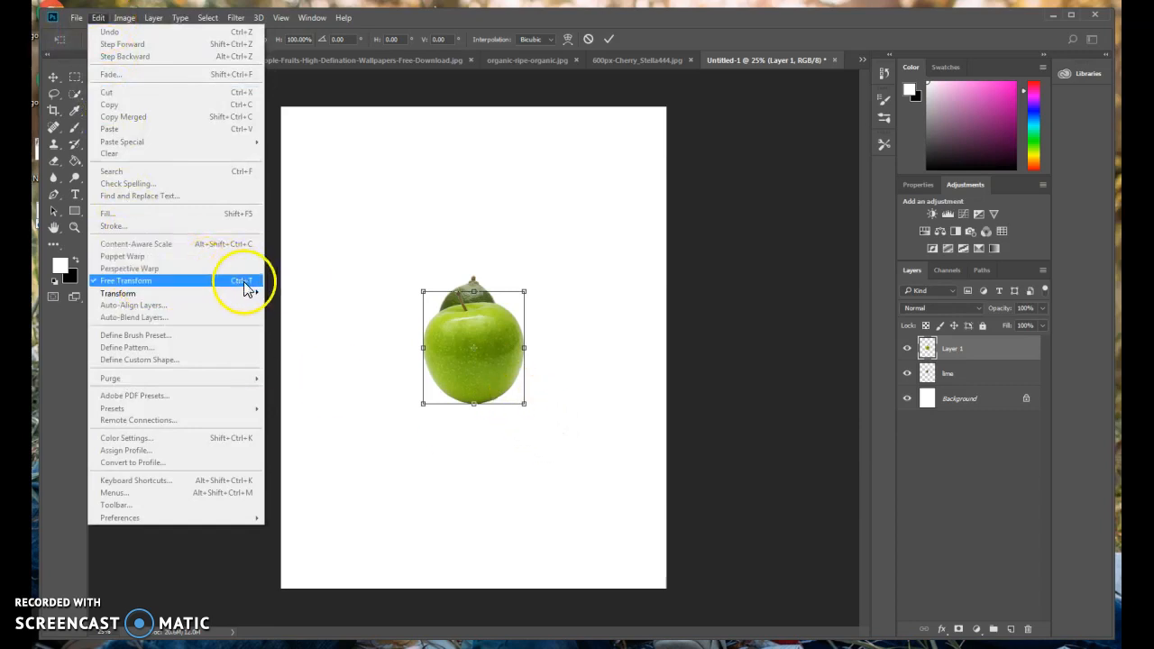
left_click(525, 402)
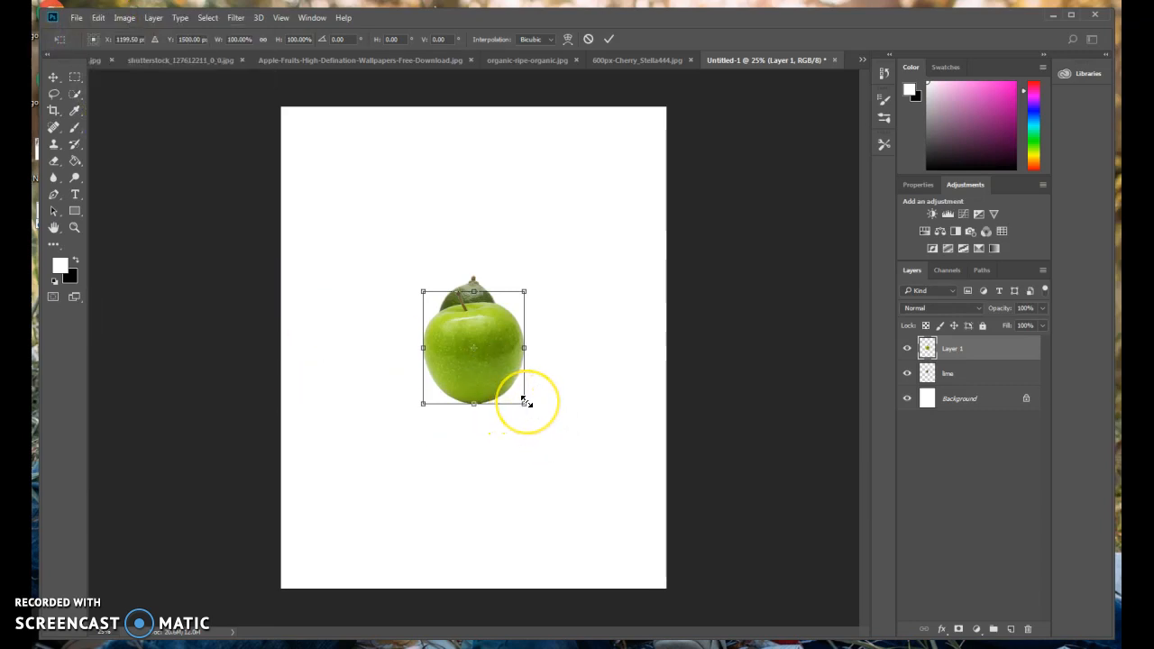
left_click_drag(526, 402, 632, 523)
left_click_drag(419, 292, 321, 178)
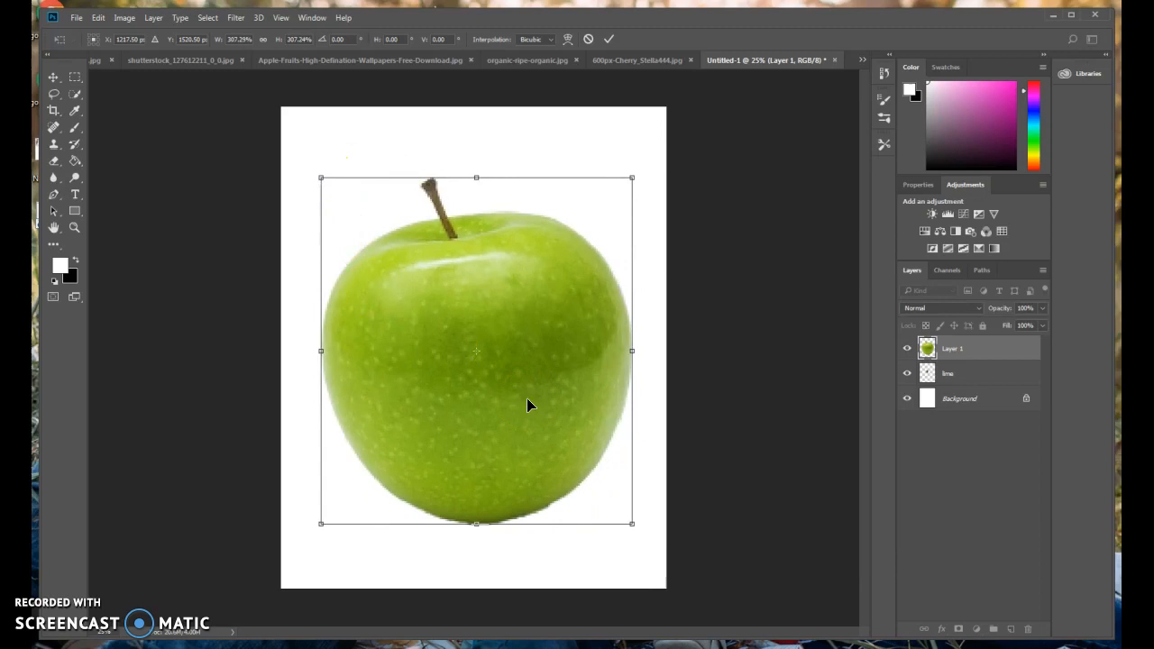
key("Return")
key("w")
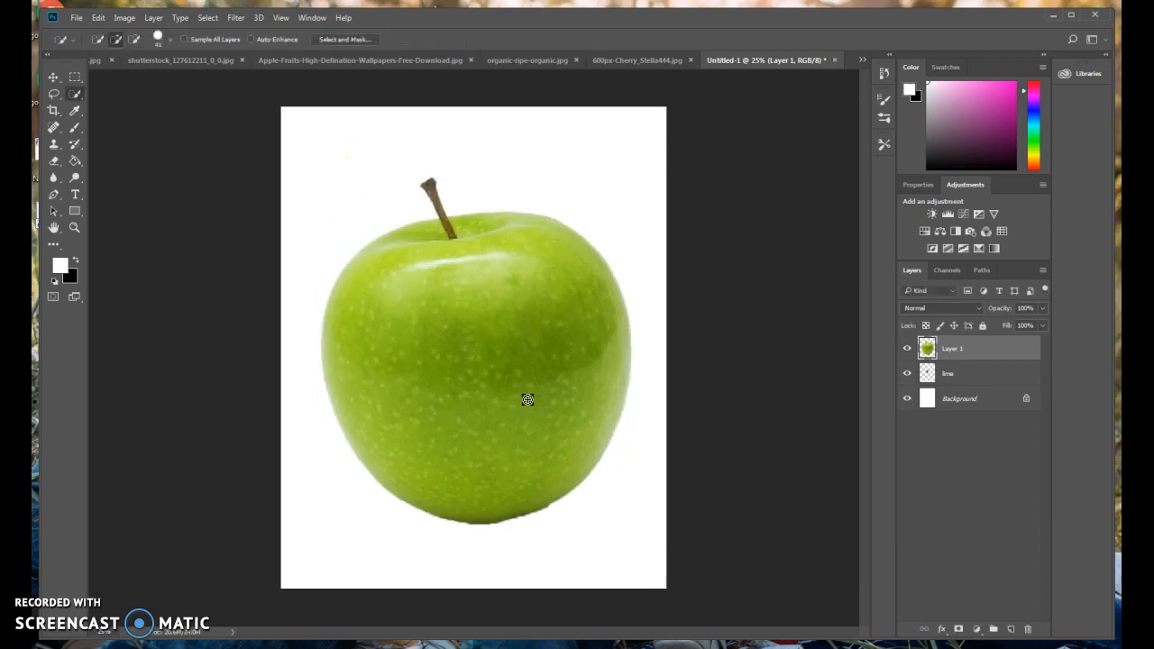
key("ctrl+t")
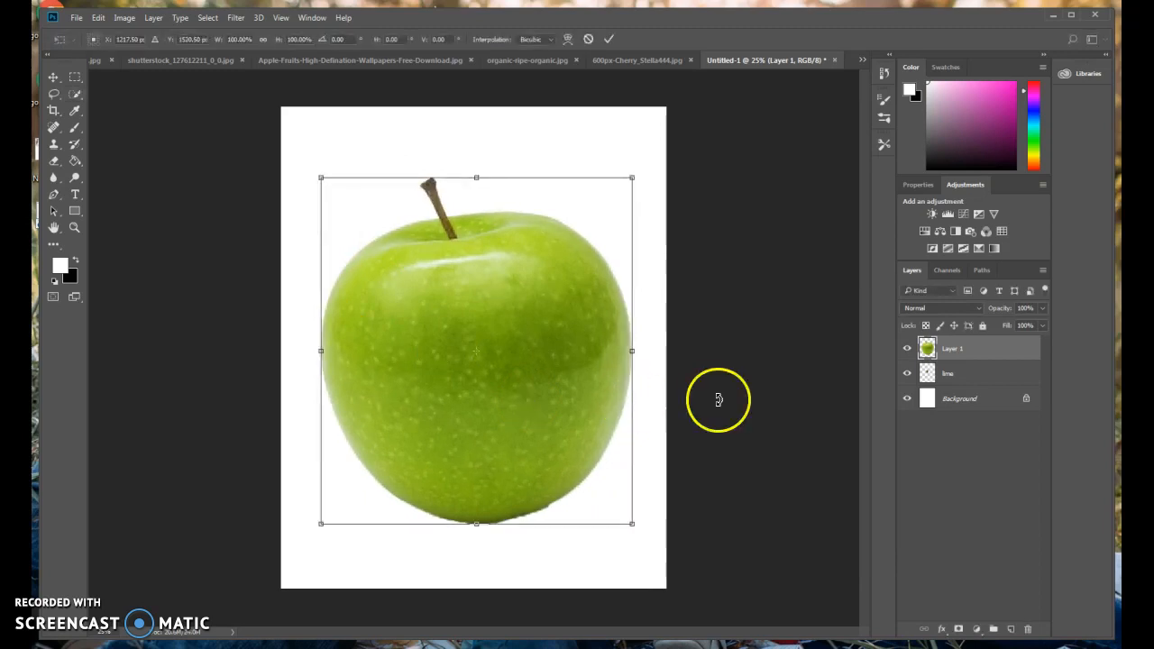
left_click_drag(631, 523, 498, 524)
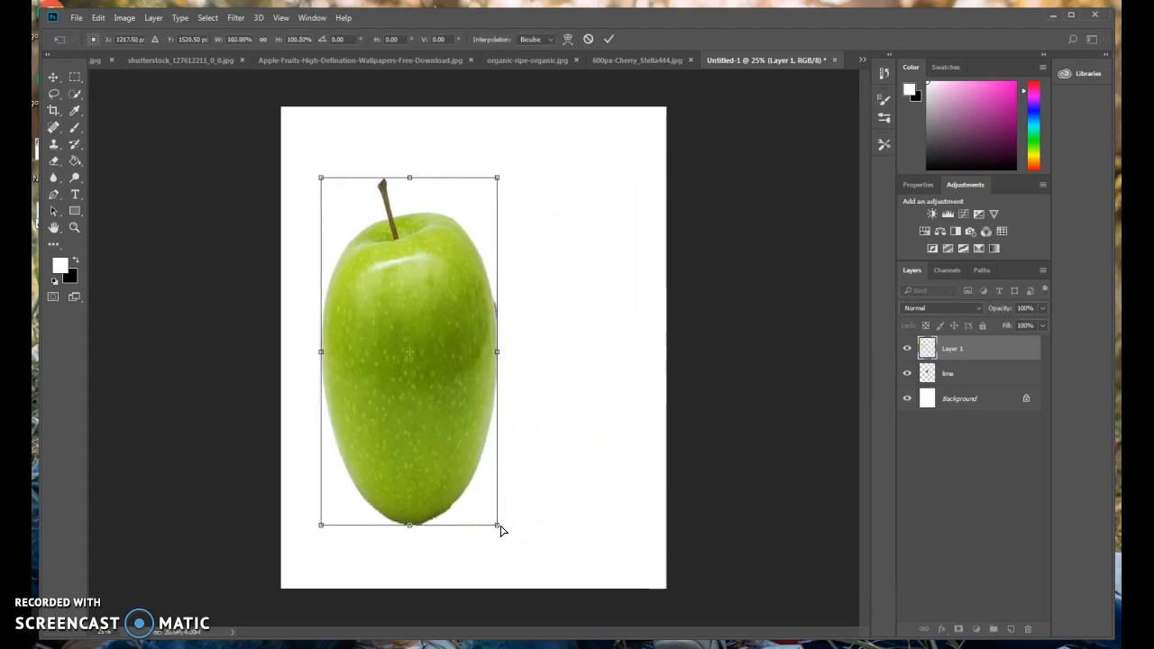
key("ctrl+z")
key("Return")
key("w")
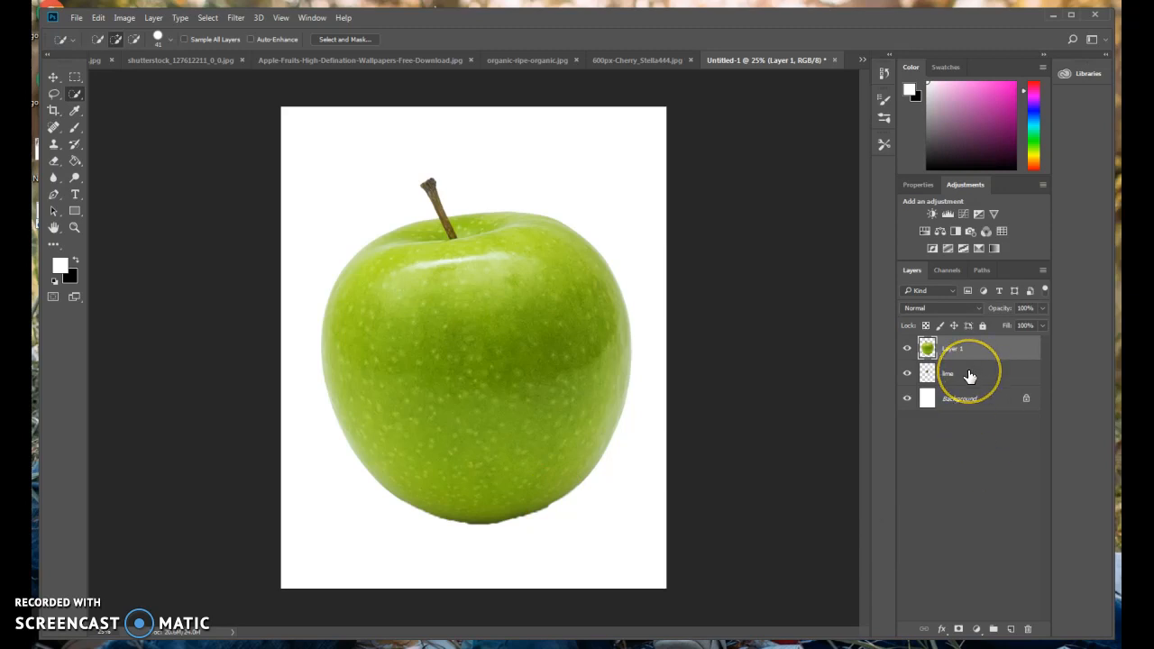
- Rename the green apple's layer to "apple green"
double_click(955, 348)
type("a")
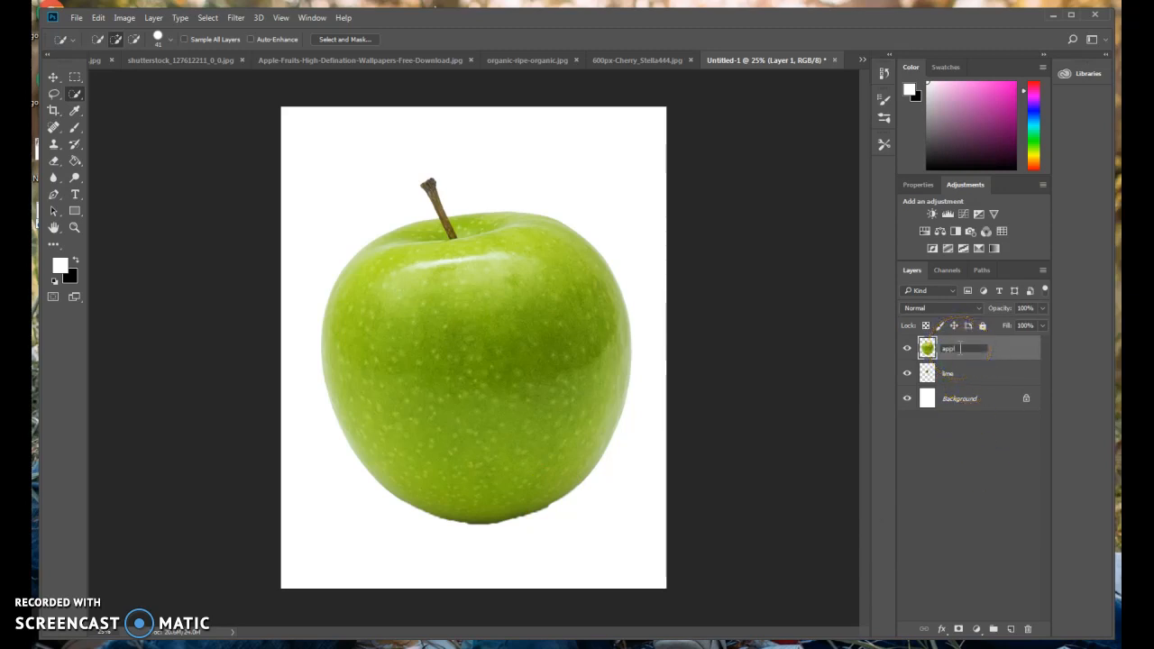
type("pple green")
left_click(958, 372)
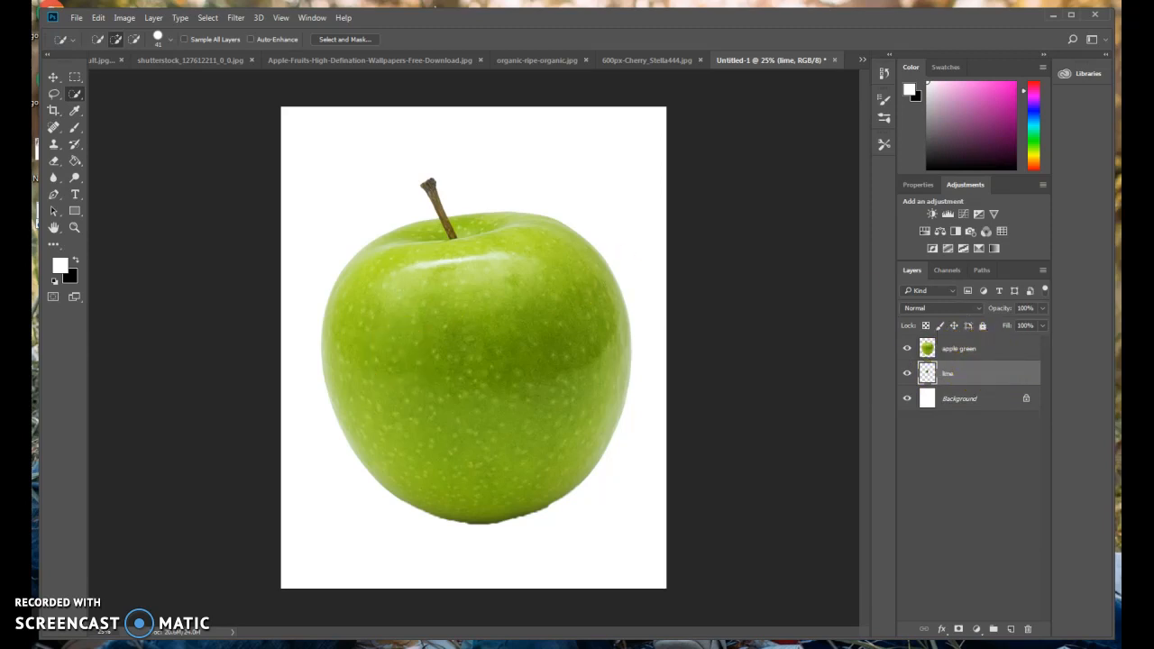
- Shift the green apple slightly up and to the left on the canvas with the Move tool
left_click(53, 77)
mouse_move(450, 352)
left_mouse_down()
mouse_move(528, 244)
mouse_move(416, 367)
mouse_move(453, 369)
mouse_move(510, 252)
mouse_move(446, 335)
left_mouse_up()
left_click(1011, 377)
left_click(1016, 379)
left_click_drag(556, 326, 554, 355)
left_click(1024, 378)
left_click_drag(658, 449, 683, 261)
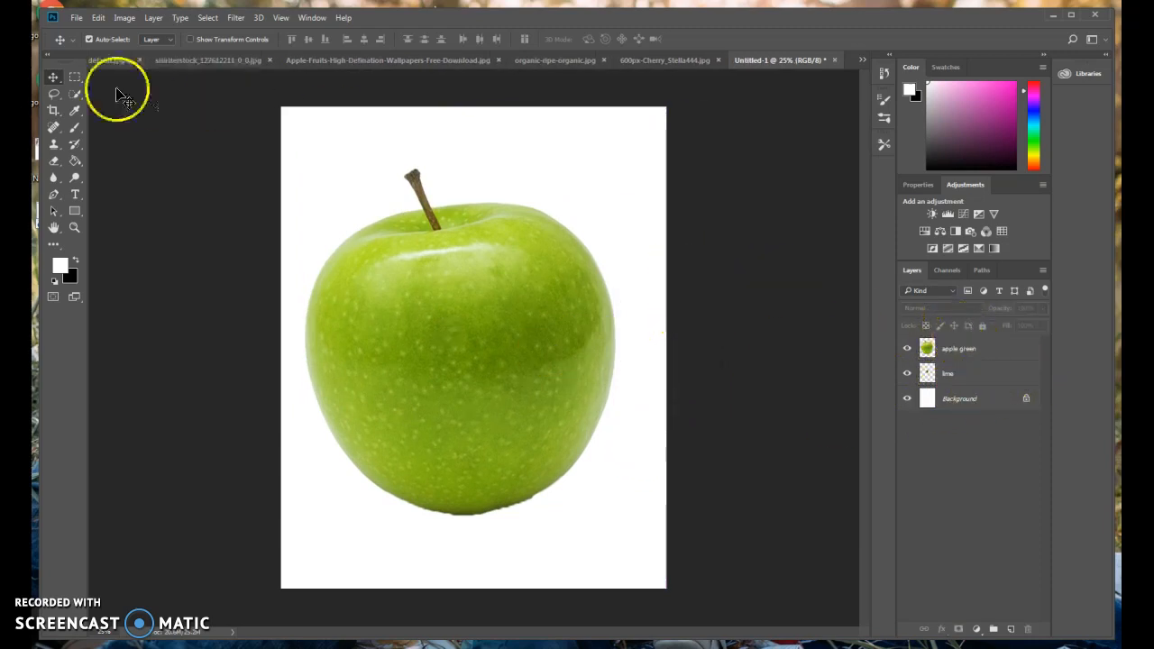
- Place the apple green layer beneath the lime layer and move the lime slightly down and to the right
left_click(974, 347)
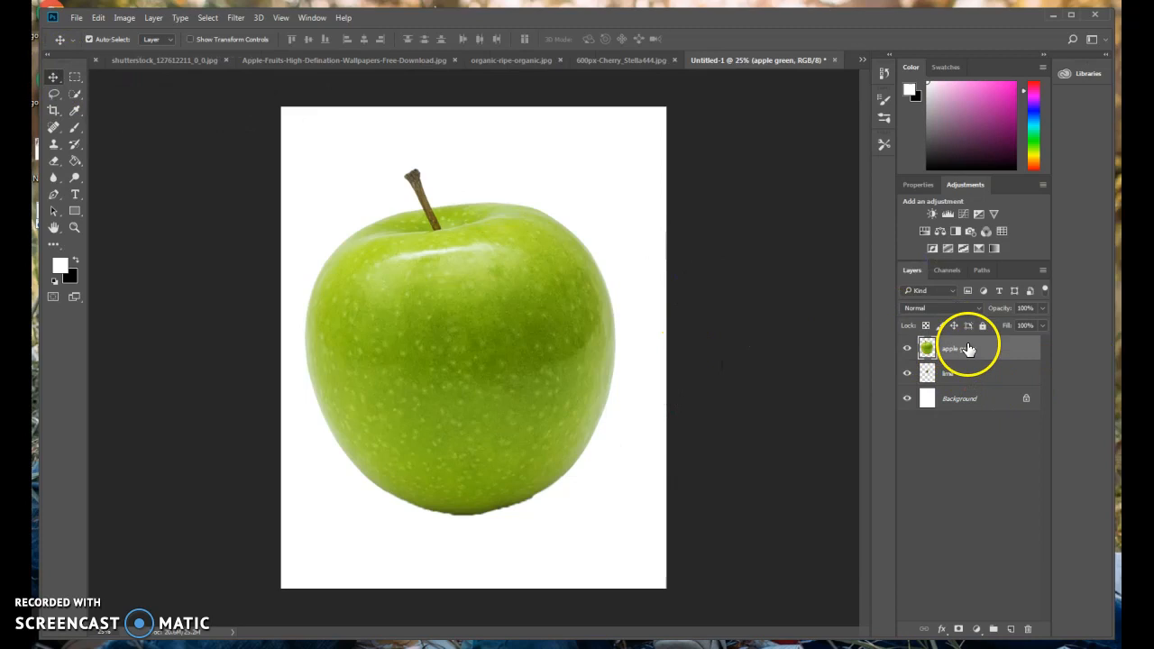
left_click_drag(976, 349, 965, 374)
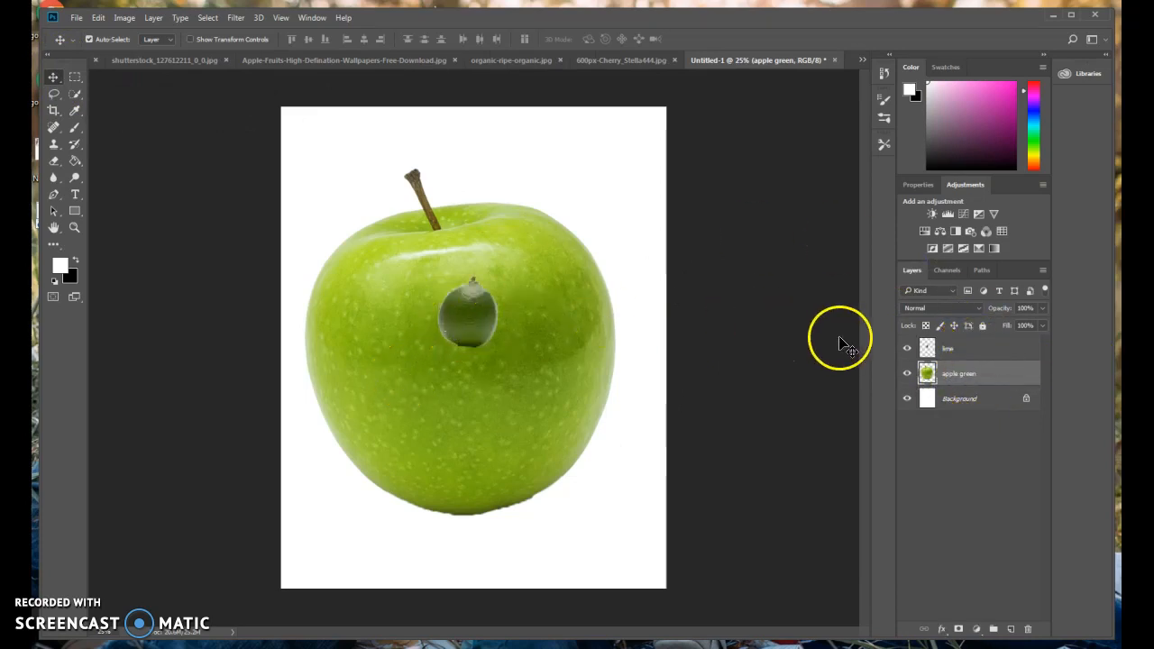
left_click(942, 350)
left_click_drag(464, 304, 494, 329)
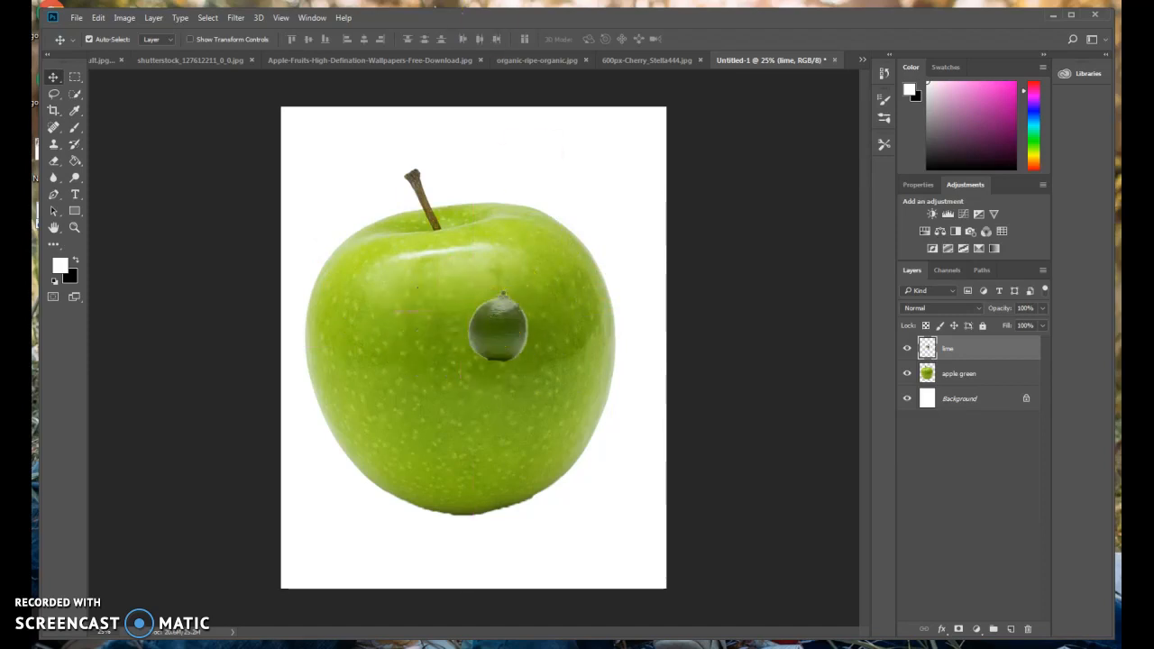
- Switch to the maxresdefault.jpg image with the eight fruits
left_click(308, 59)
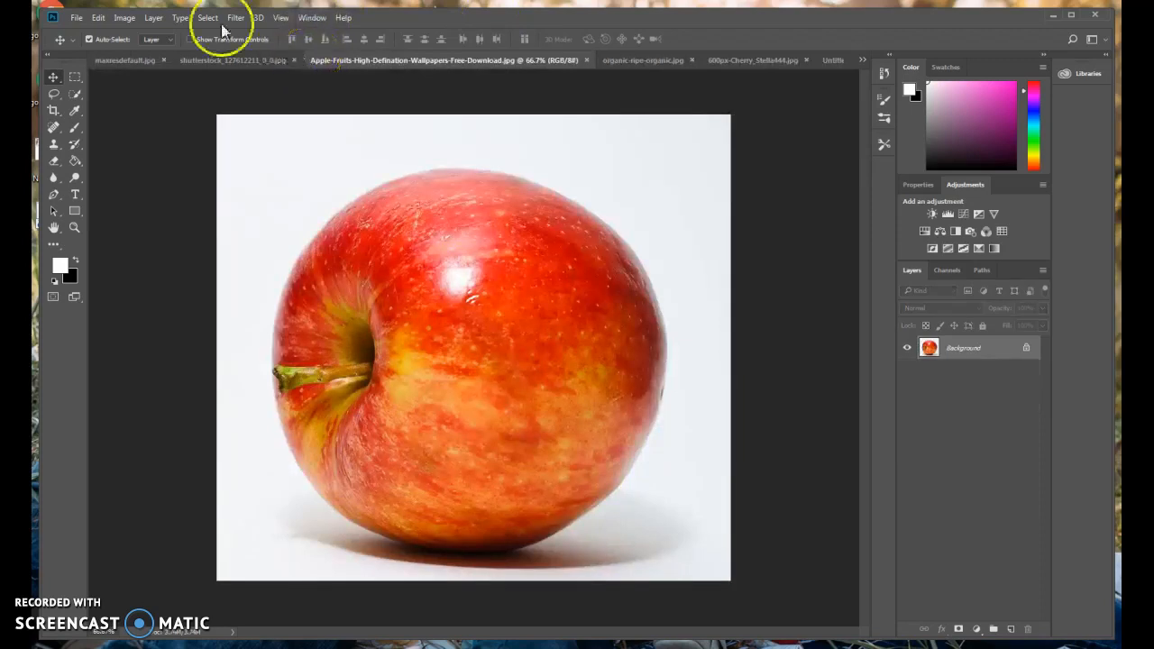
left_click(194, 57)
left_click(131, 59)
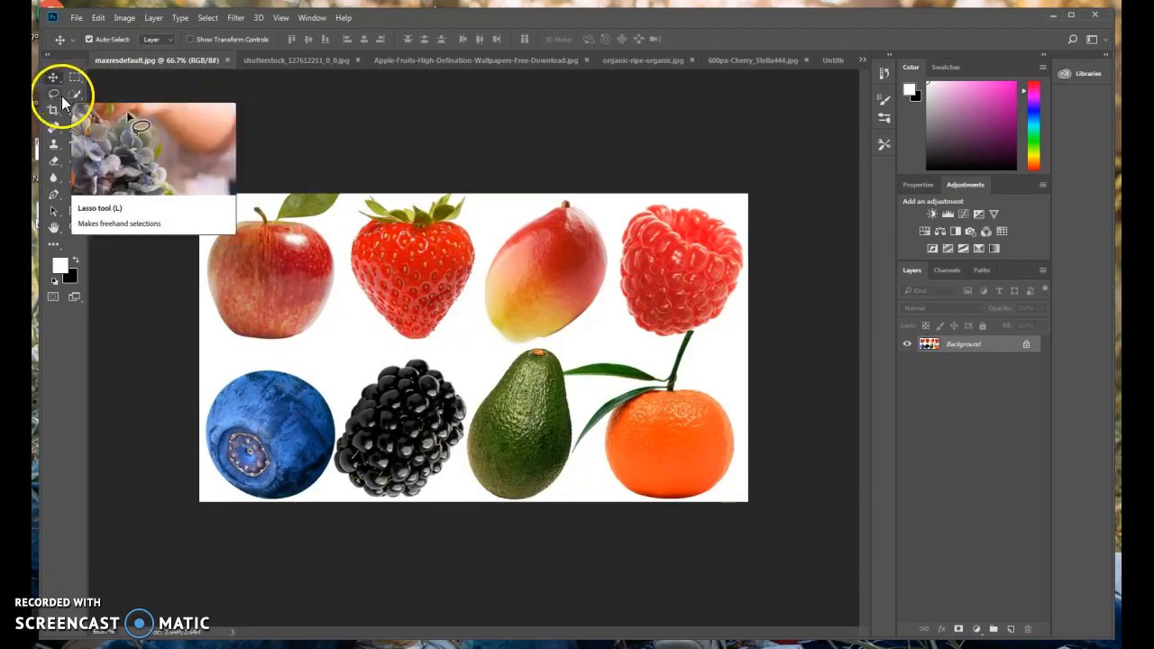
key("super+plus")
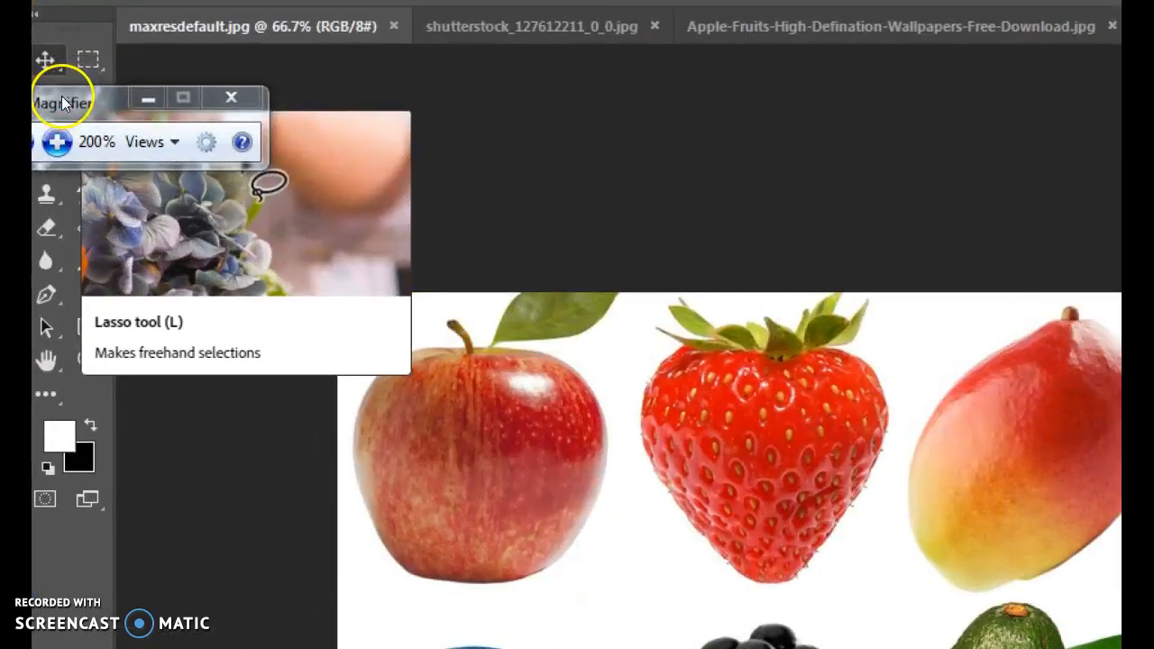
key("ctrl+minus")
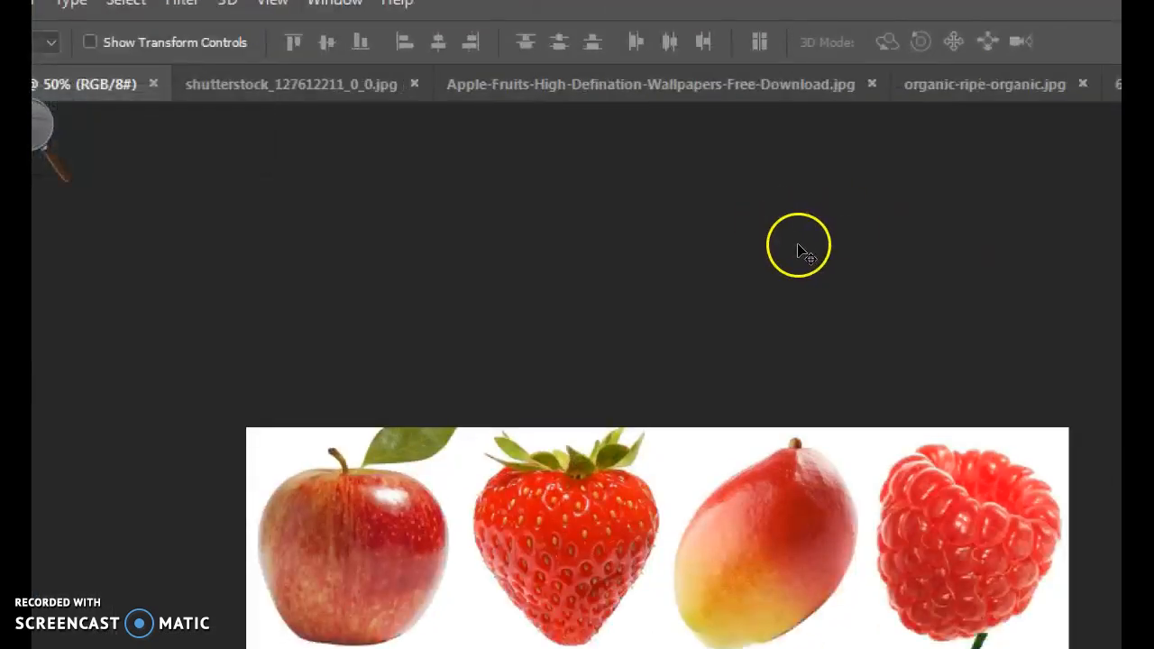
left_click(162, 82)
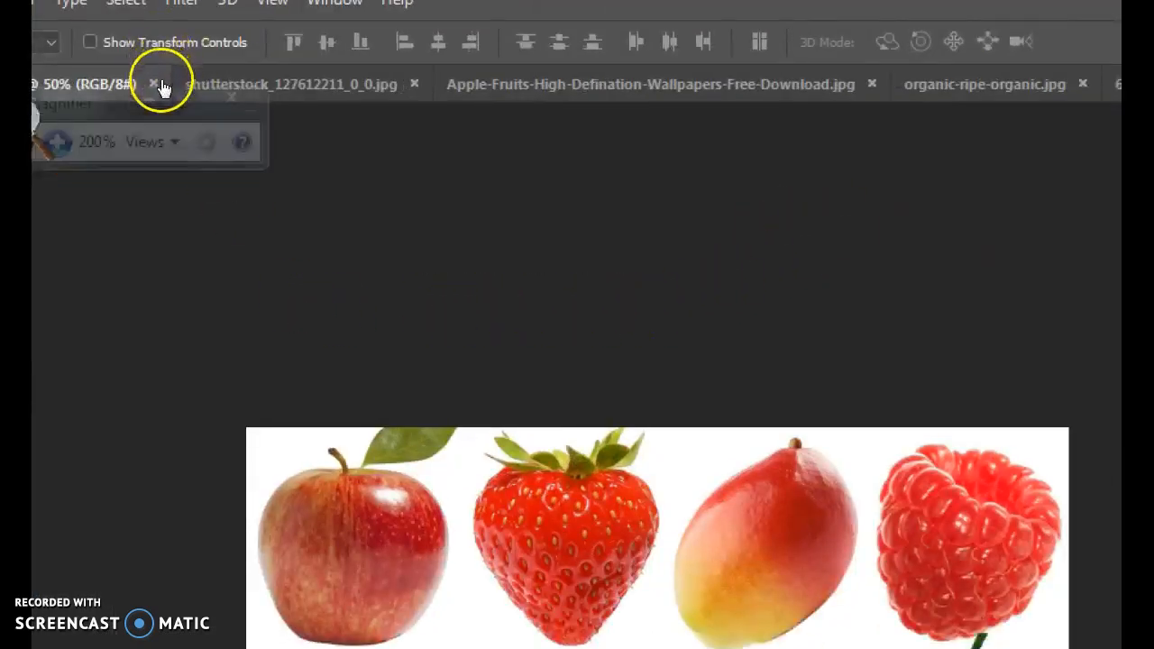
left_click(155, 94)
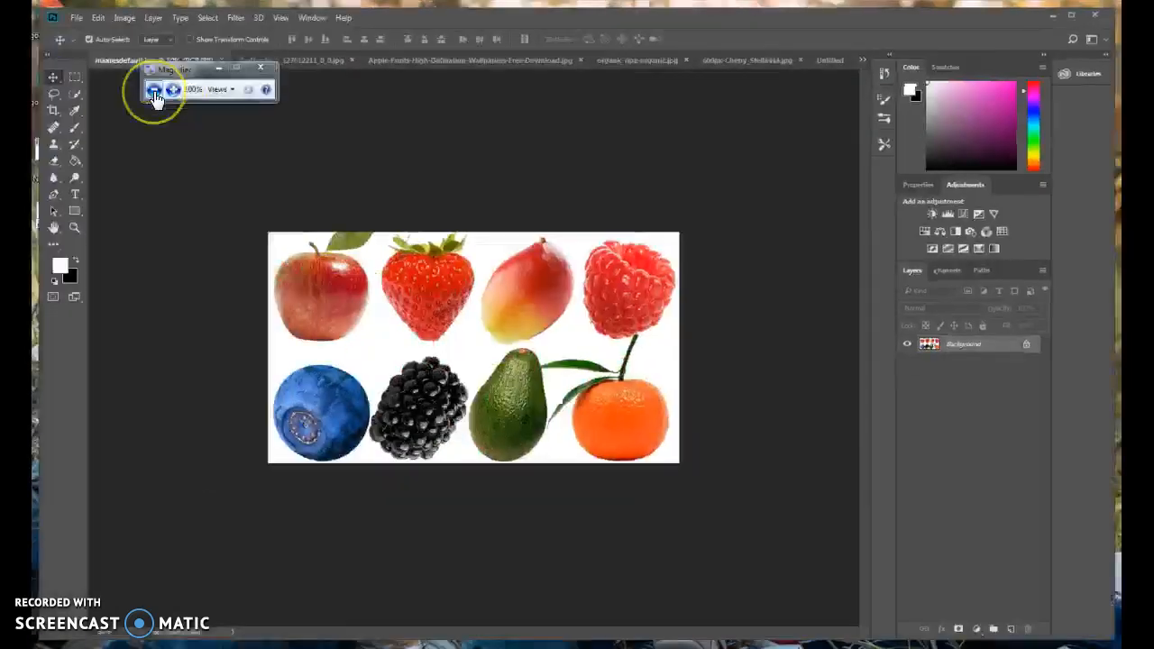
left_click(262, 70)
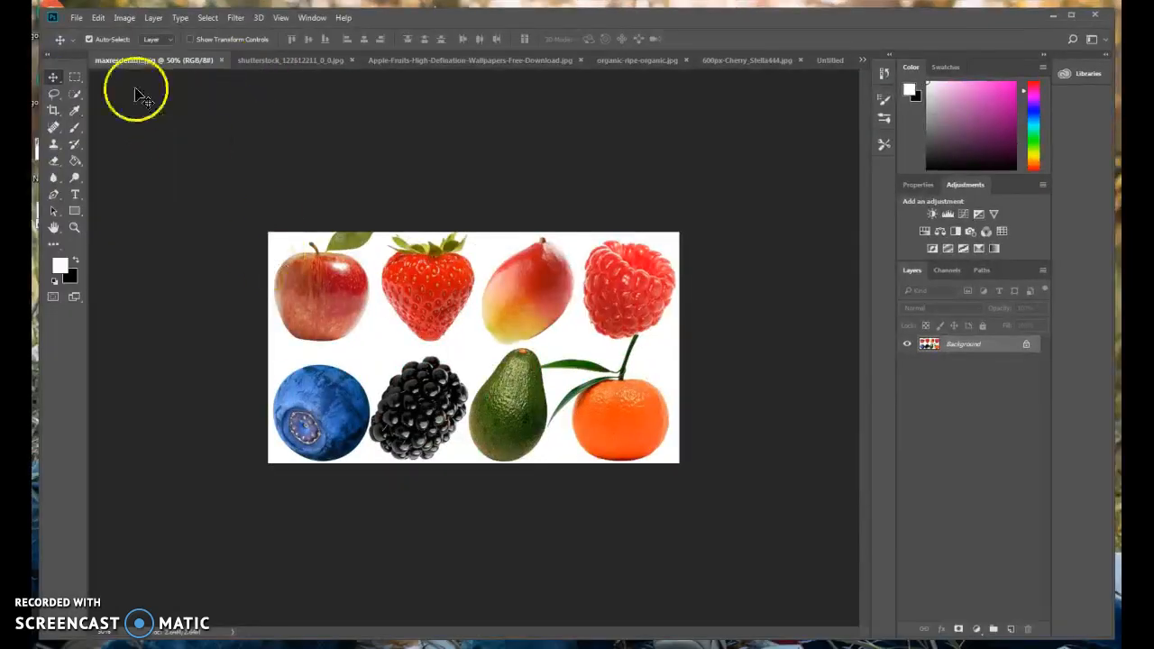
- Trace the strawberry, including its leaves, into a closed selection with the Magnetic Lasso at 10 px width and 10% contrast
left_click(73, 96)
left_click(57, 96)
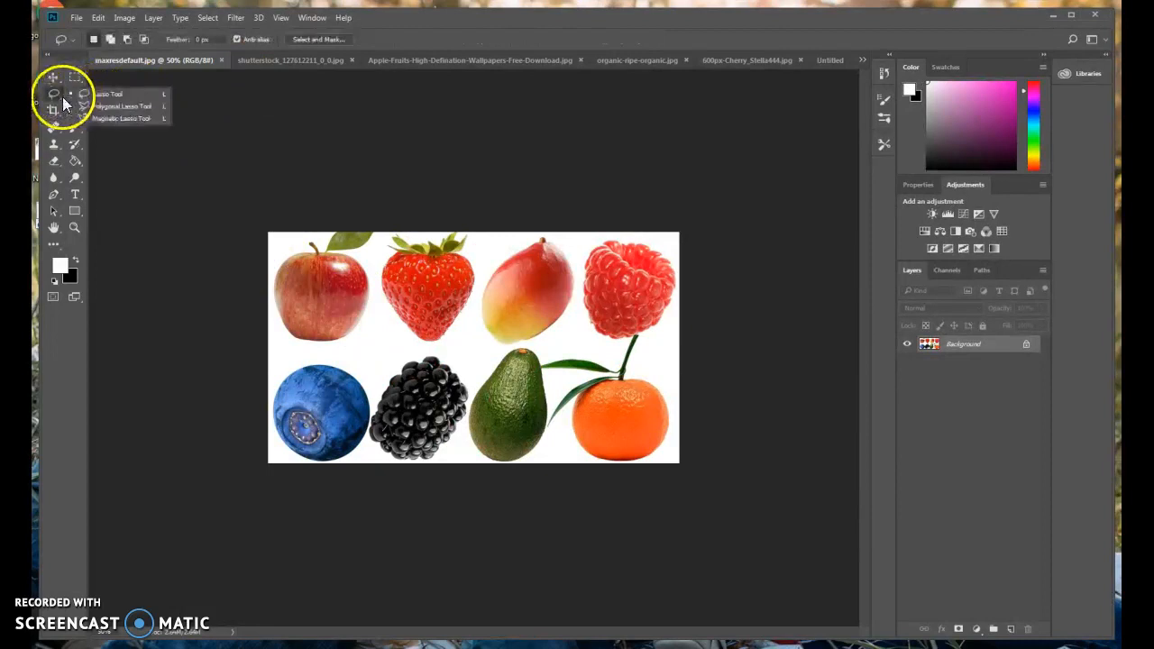
left_click(104, 118)
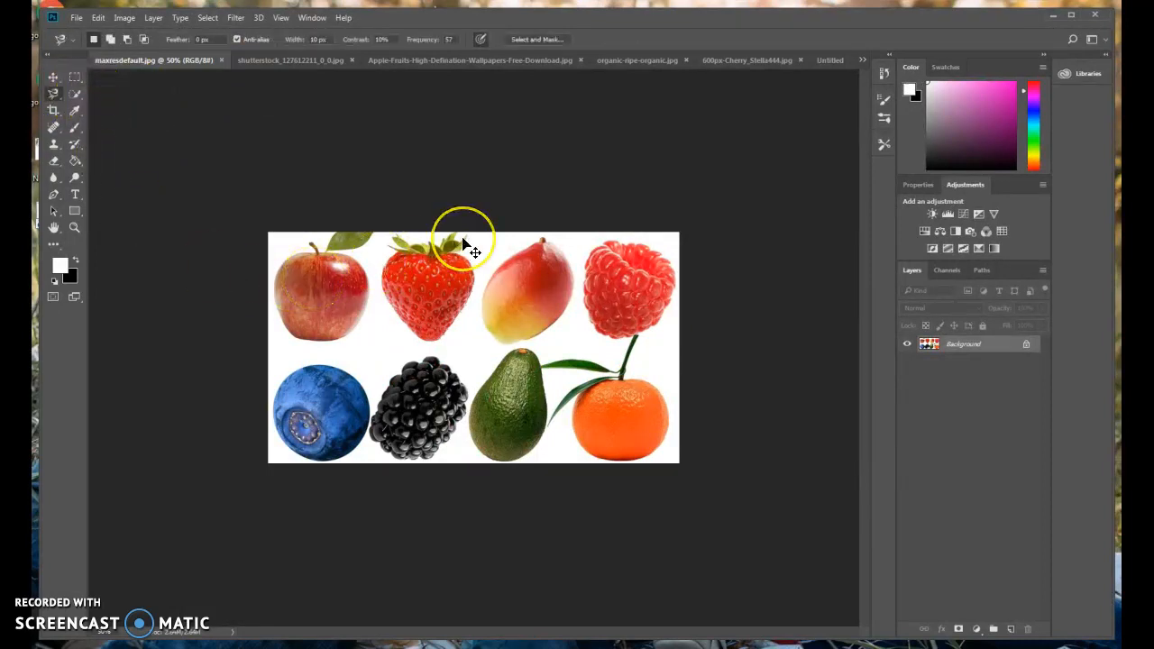
key("ctrl+1")
scroll(462, 241, "up", 5)
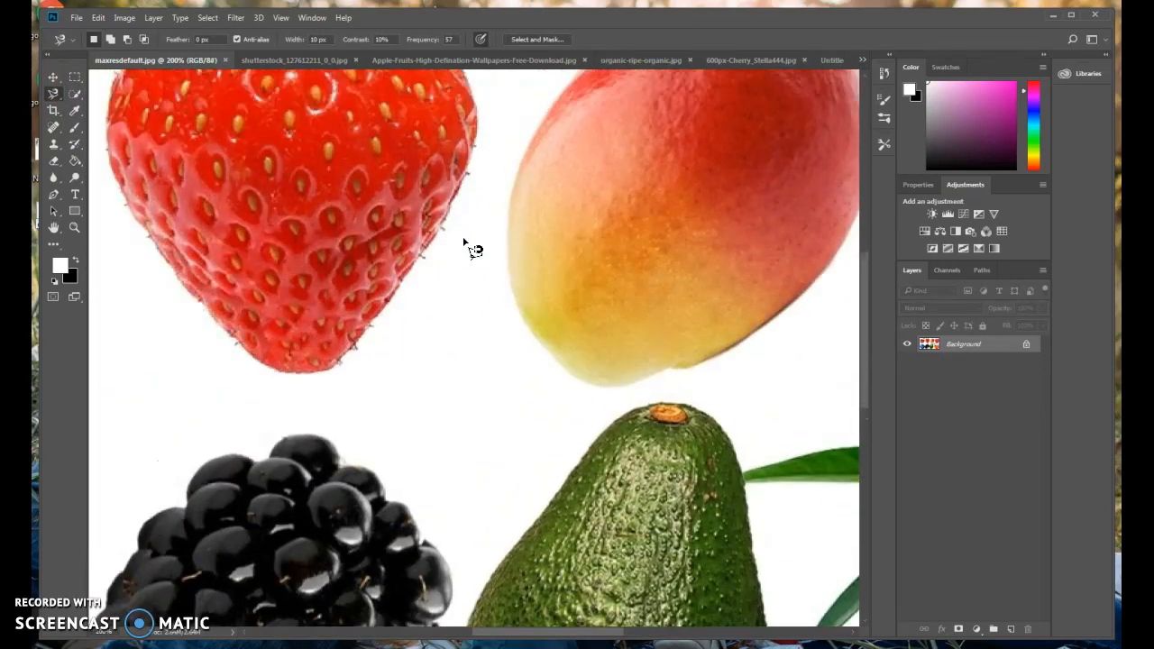
left_click(466, 272)
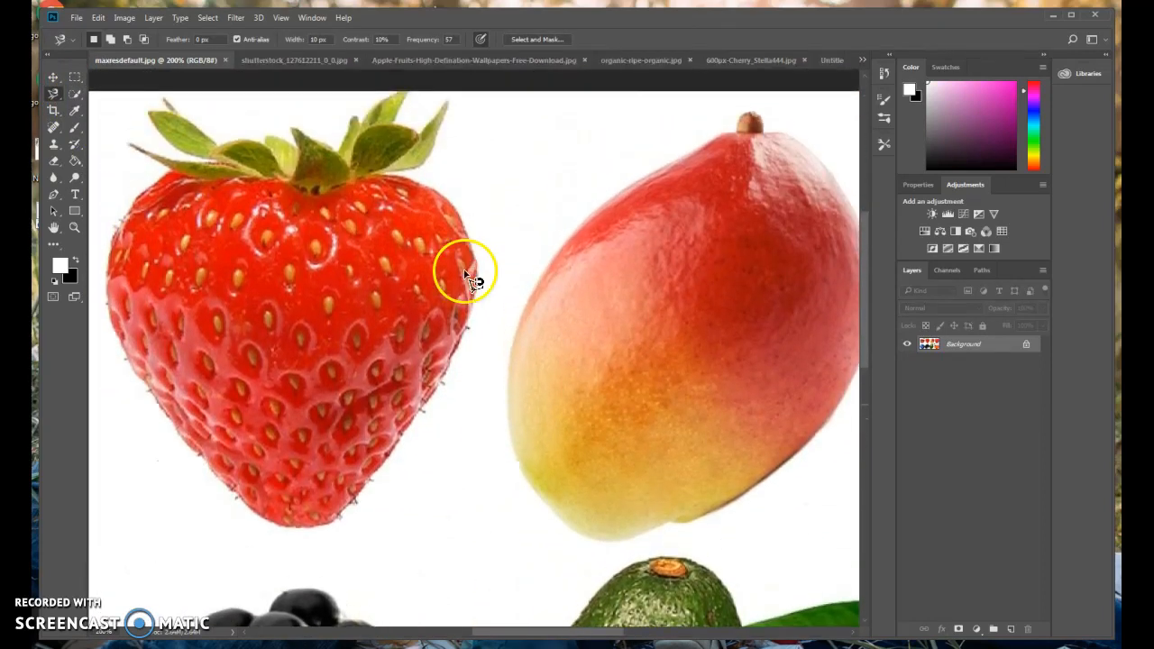
mouse_move(468, 275)
left_mouse_down()
mouse_move(339, 519)
mouse_move(444, 381)
mouse_move(476, 297)
mouse_move(481, 255)
mouse_move(458, 209)
mouse_move(405, 174)
mouse_move(388, 176)
left_mouse_up()
left_click(385, 175)
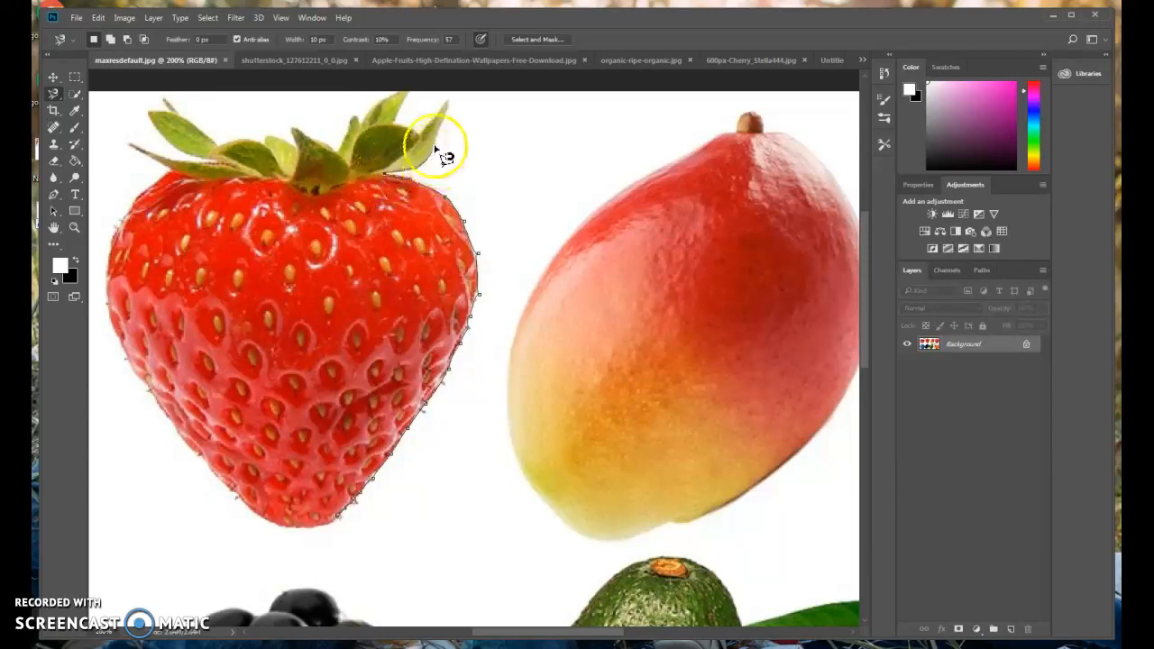
left_click(448, 101)
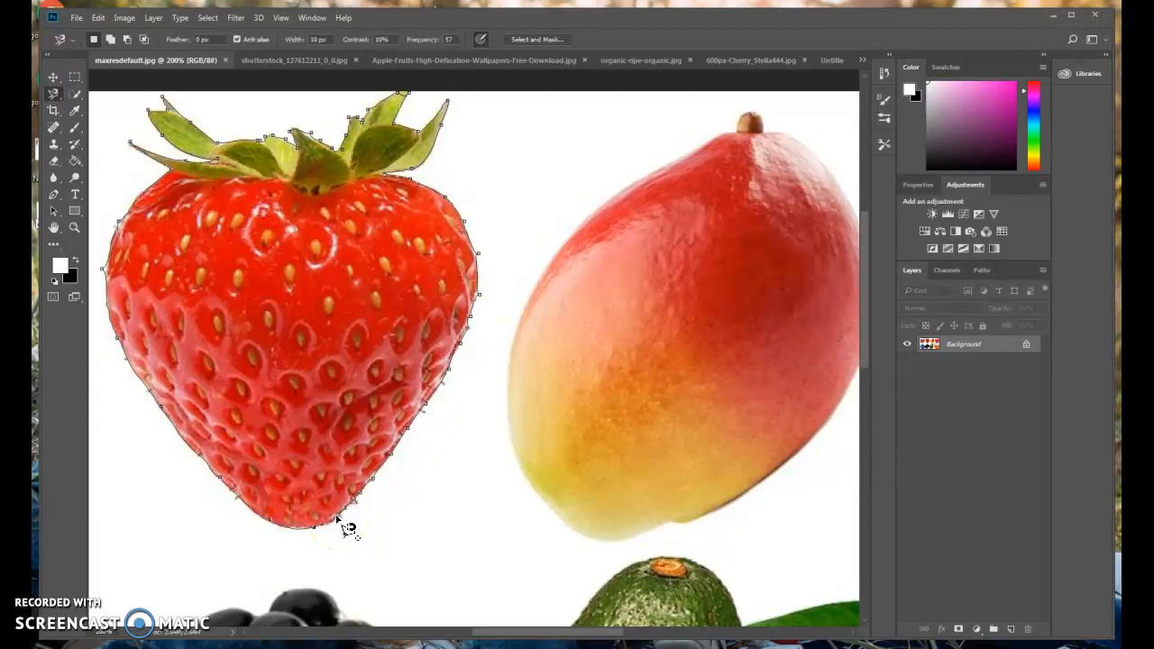
left_click(338, 519)
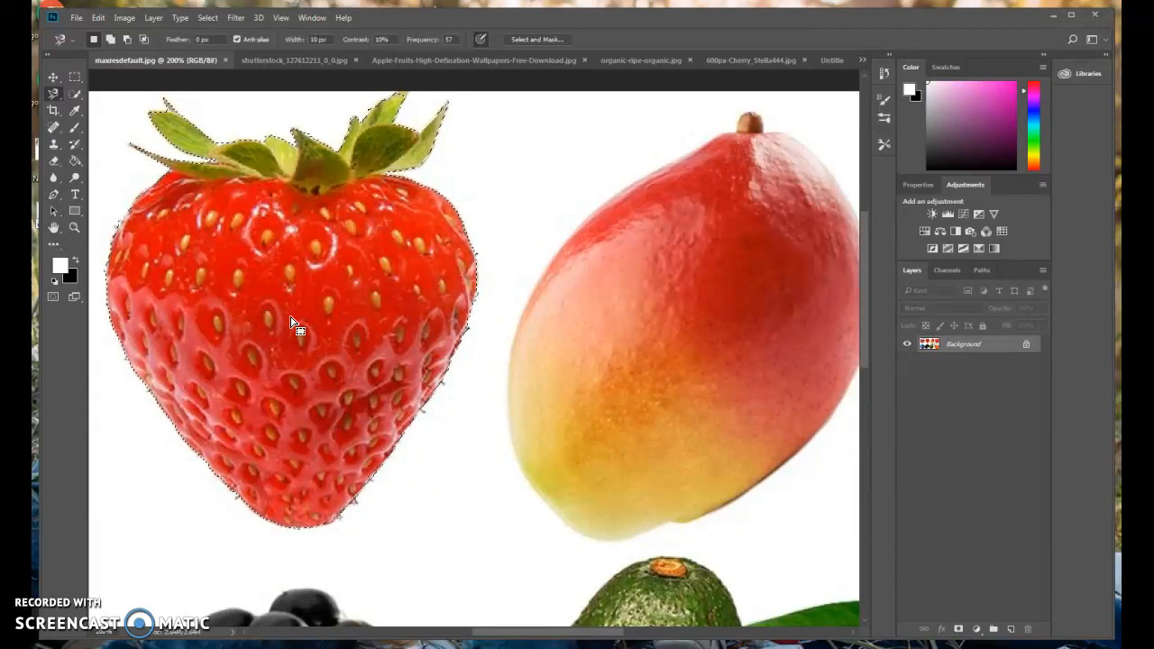
- Reduce the Quick Selection brush to a very small size and refine the edges of the strawberry selection
left_click(75, 94)
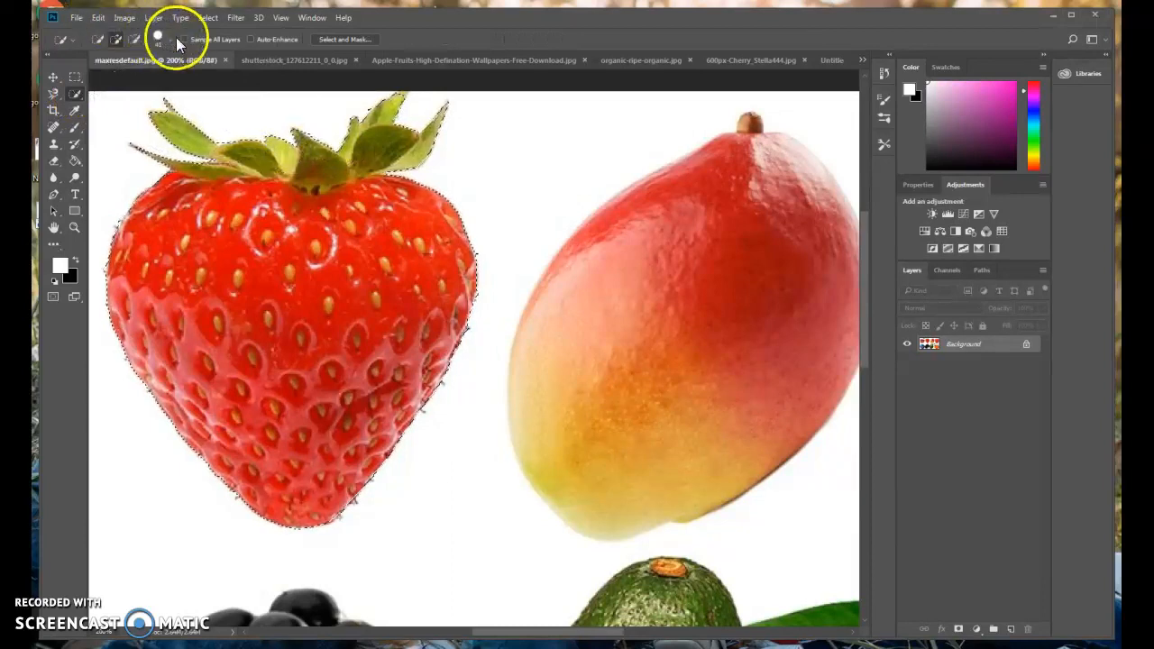
left_click(167, 39)
left_click(107, 75)
left_click_drag(106, 73, 102, 72)
left_click(402, 93)
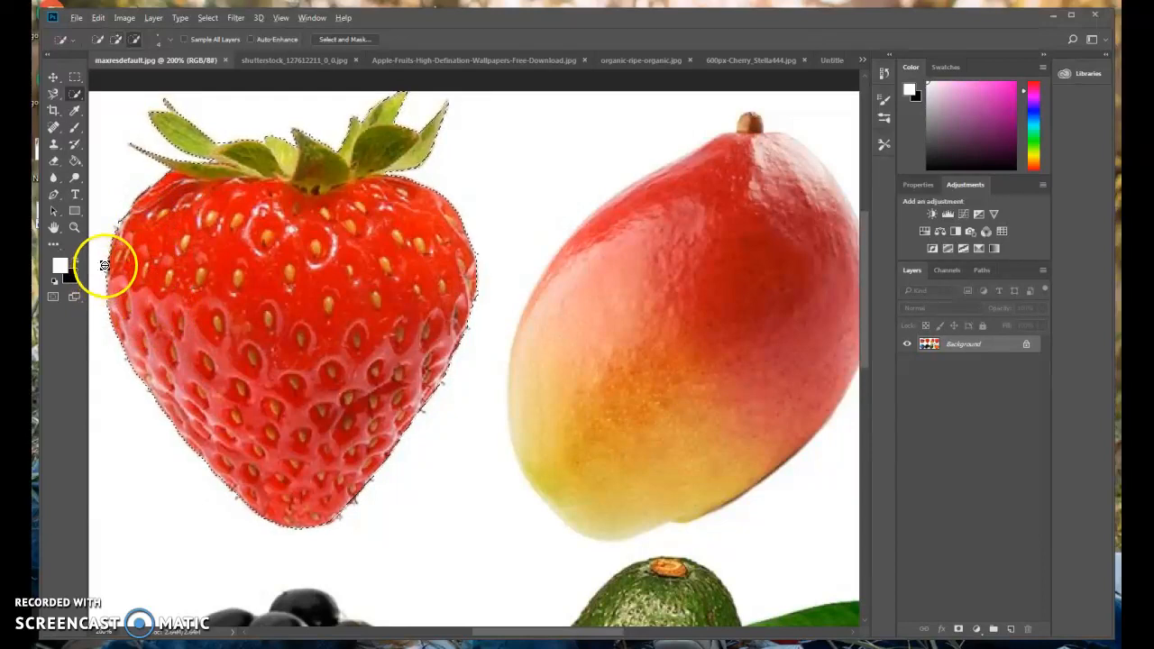
mouse_move(104, 271)
left_mouse_down()
mouse_move(97, 304)
mouse_move(144, 372)
left_mouse_up()
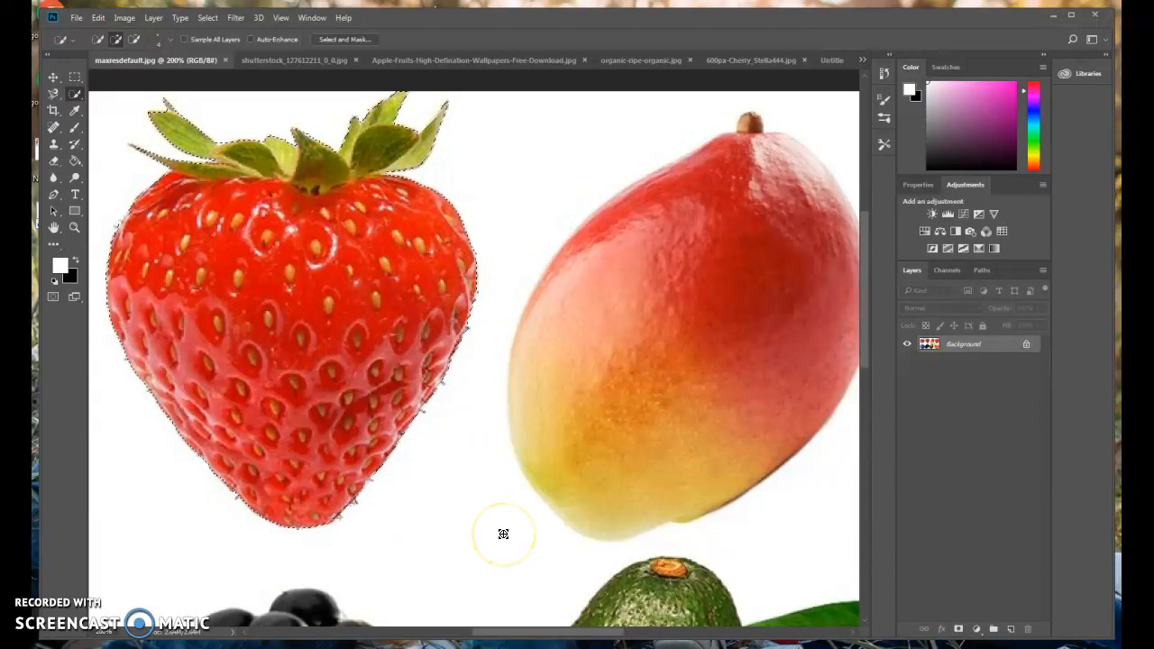
- Copy the selected strawberry into the Untitled-1 document and name its layer "strawberry"
left_click(829, 61)
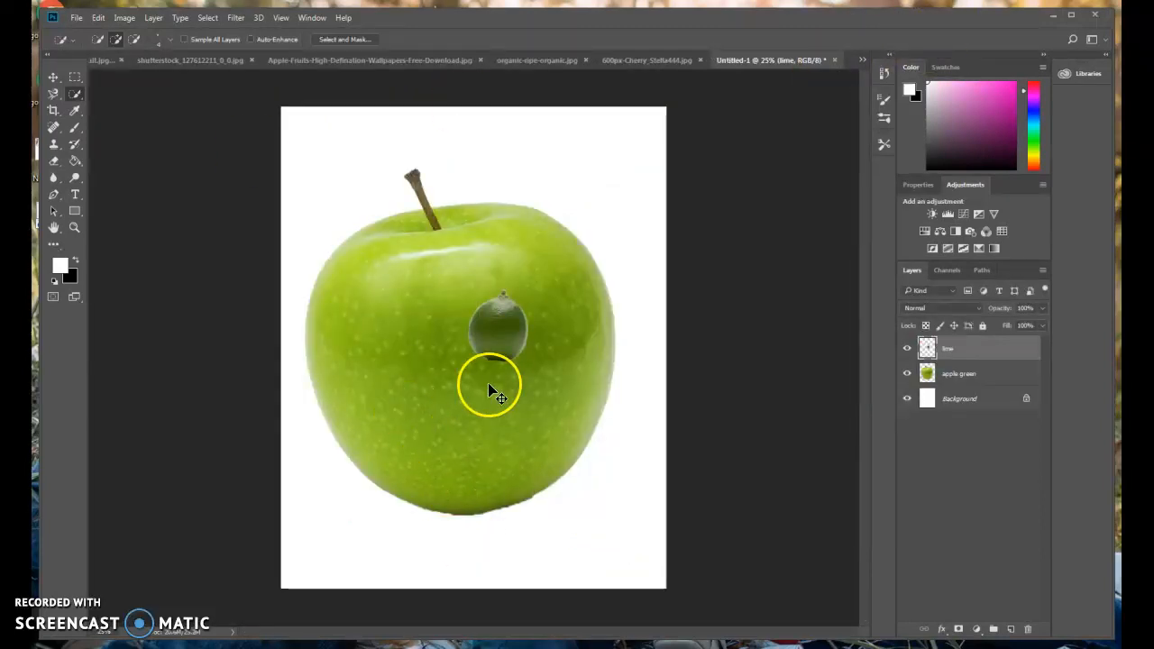
key("ctrl+v")
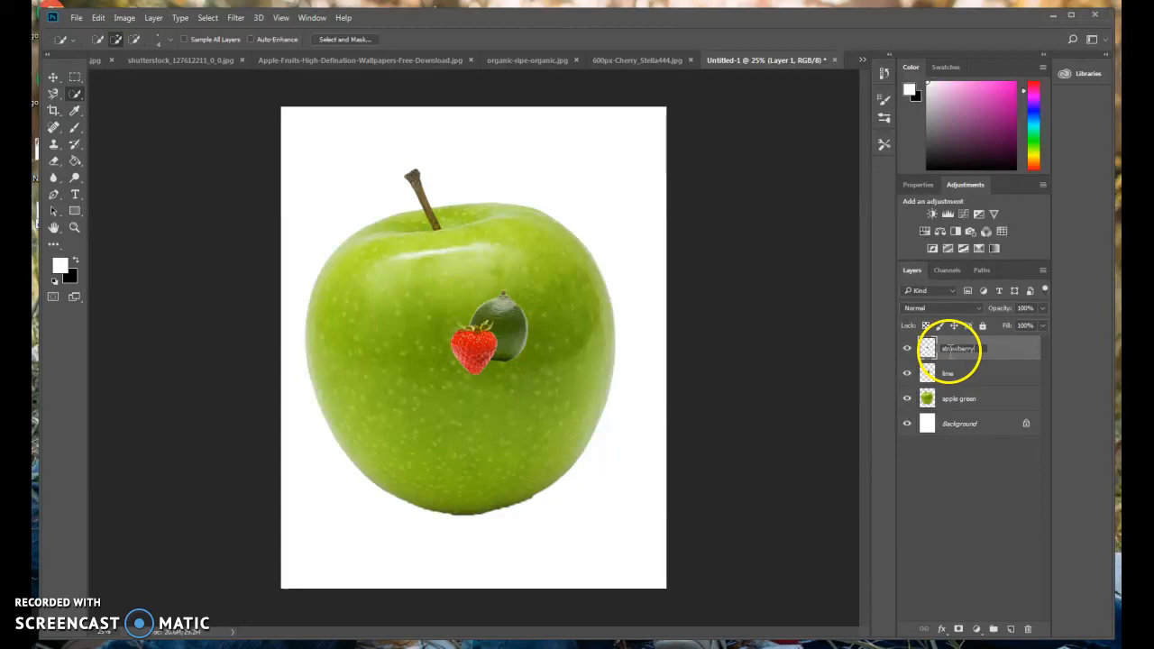
left_click(987, 363)
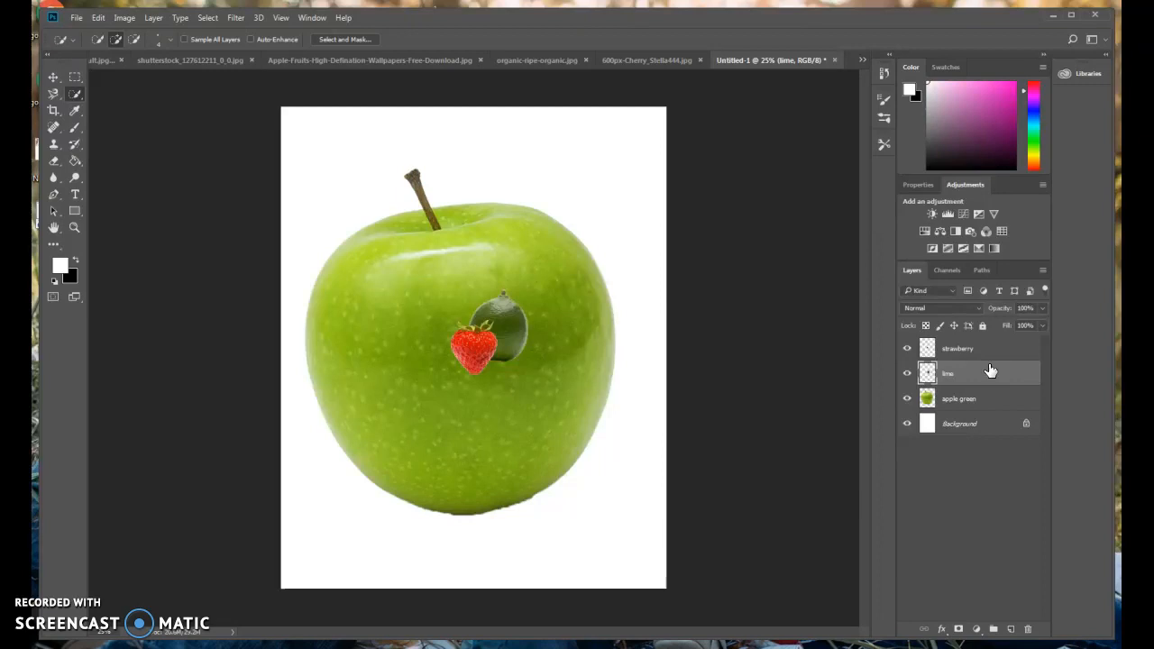
- Scale the lime up to about 249% and place it over the upper right of the green apple
key("ctrl+t")
left_click(520, 350)
left_click_drag(524, 359, 617, 468)
mouse_move(564, 398)
left_mouse_down()
mouse_move(610, 265)
mouse_move(593, 250)
left_mouse_up()
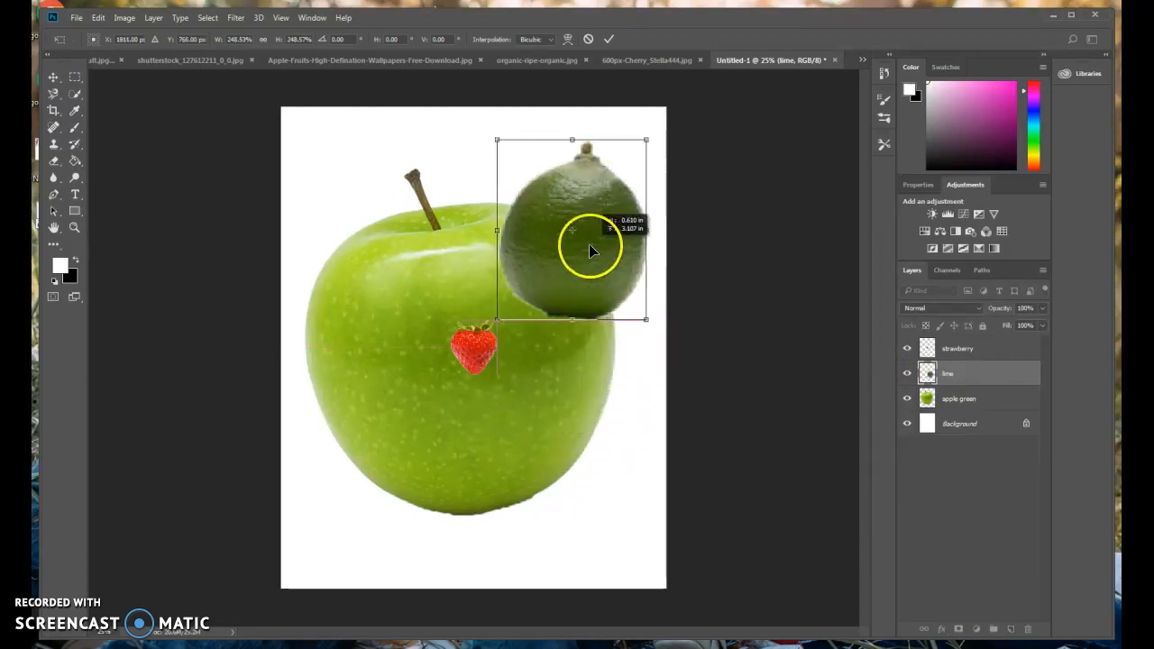
key("Return")
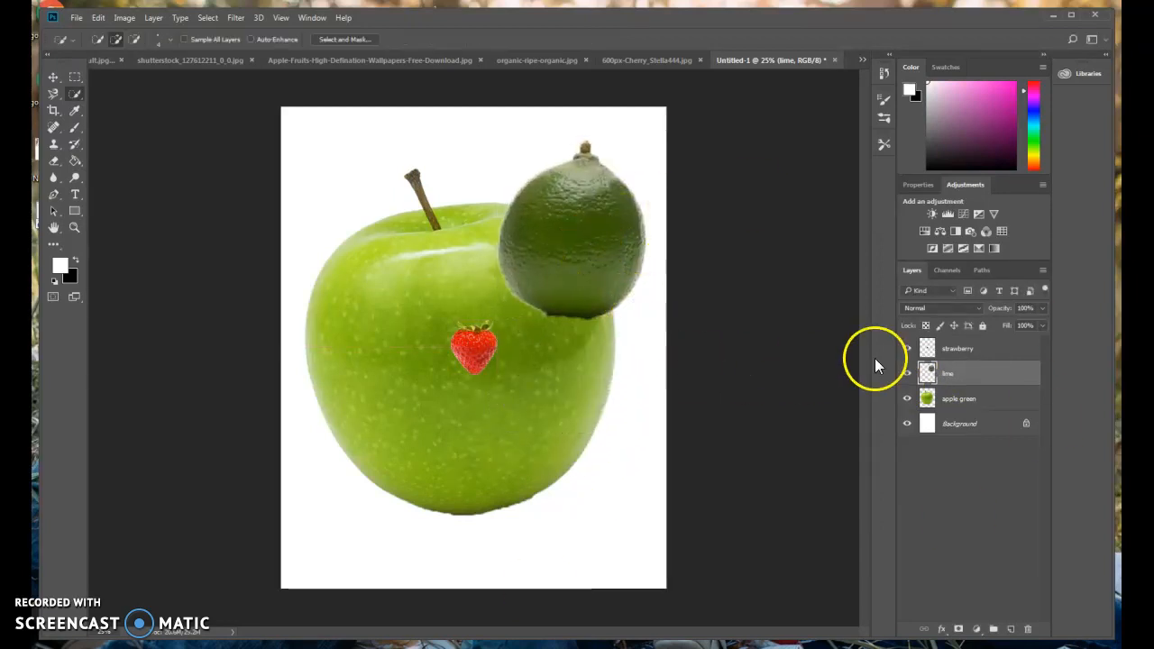
- Enlarge the strawberry to roughly three times its size and place it over the lower left of the green apple
left_click(976, 350)
key("ctrl+t")
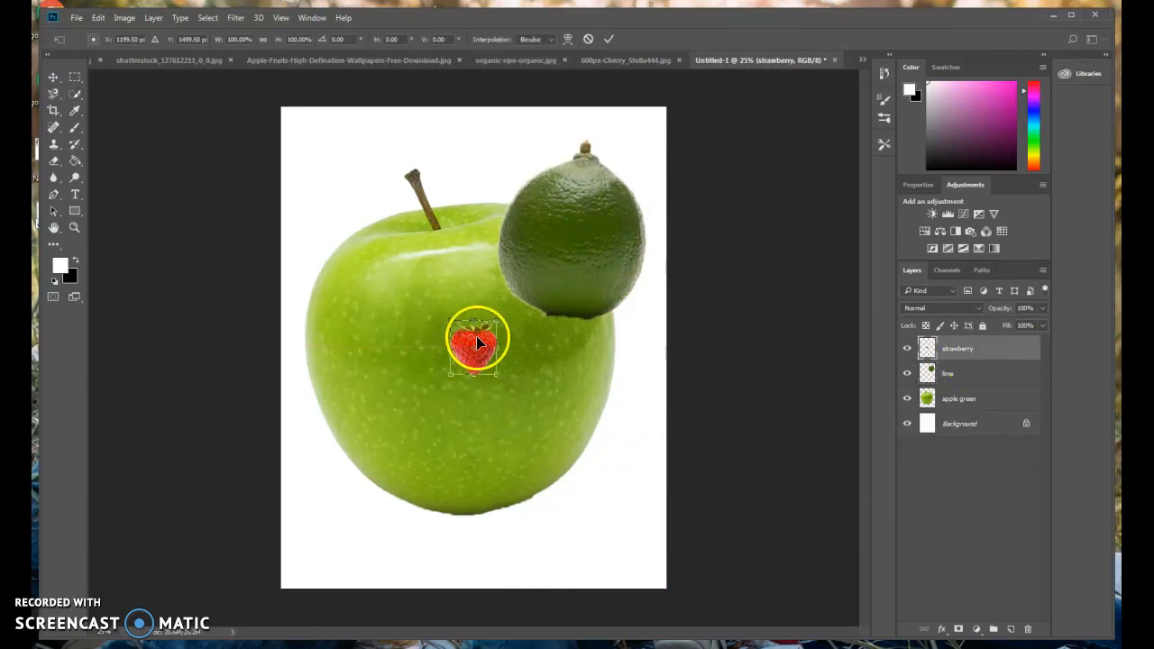
left_click_drag(494, 374, 588, 498)
mouse_move(549, 437)
left_mouse_down()
mouse_move(432, 469)
mouse_move(442, 465)
left_mouse_up()
key("Return")
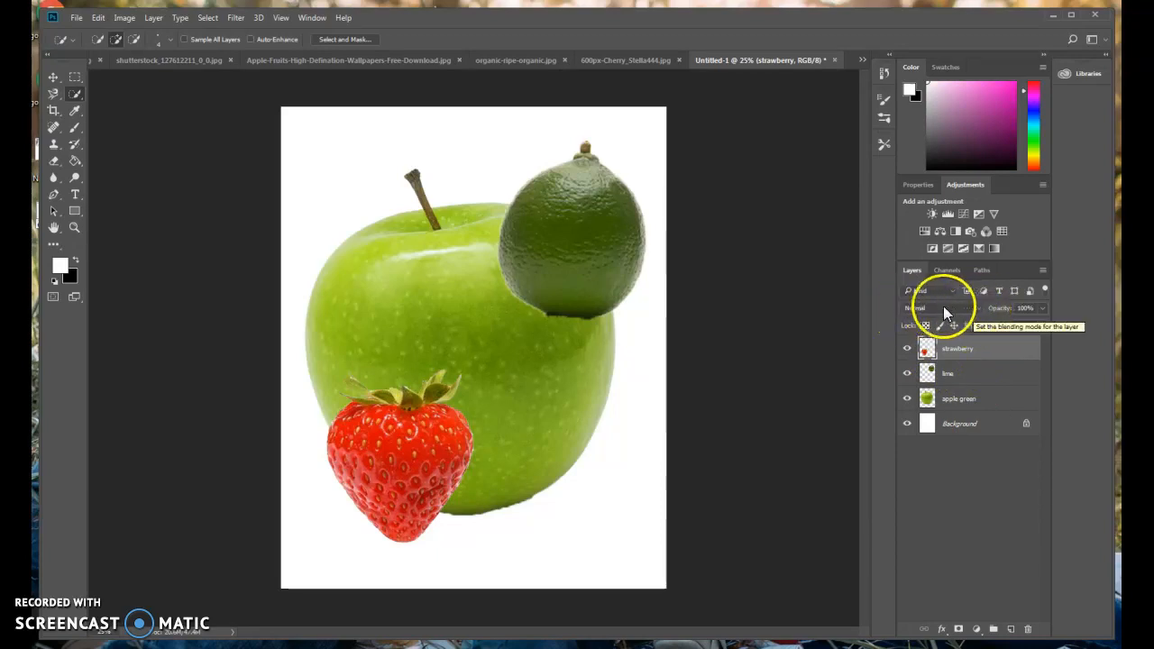
- Try the Dissolve, Linear Burn, Color Dodge and Linear Dodge (Add) blend modes on the strawberry layer
left_click(977, 309)
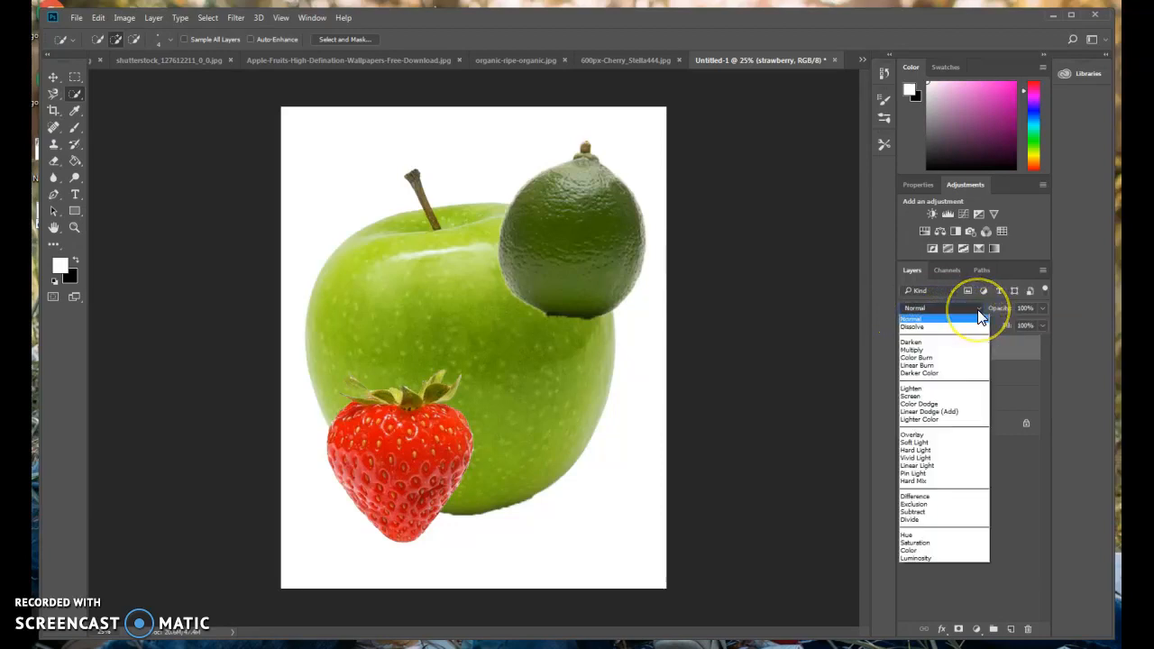
left_click(968, 326)
left_click(967, 317)
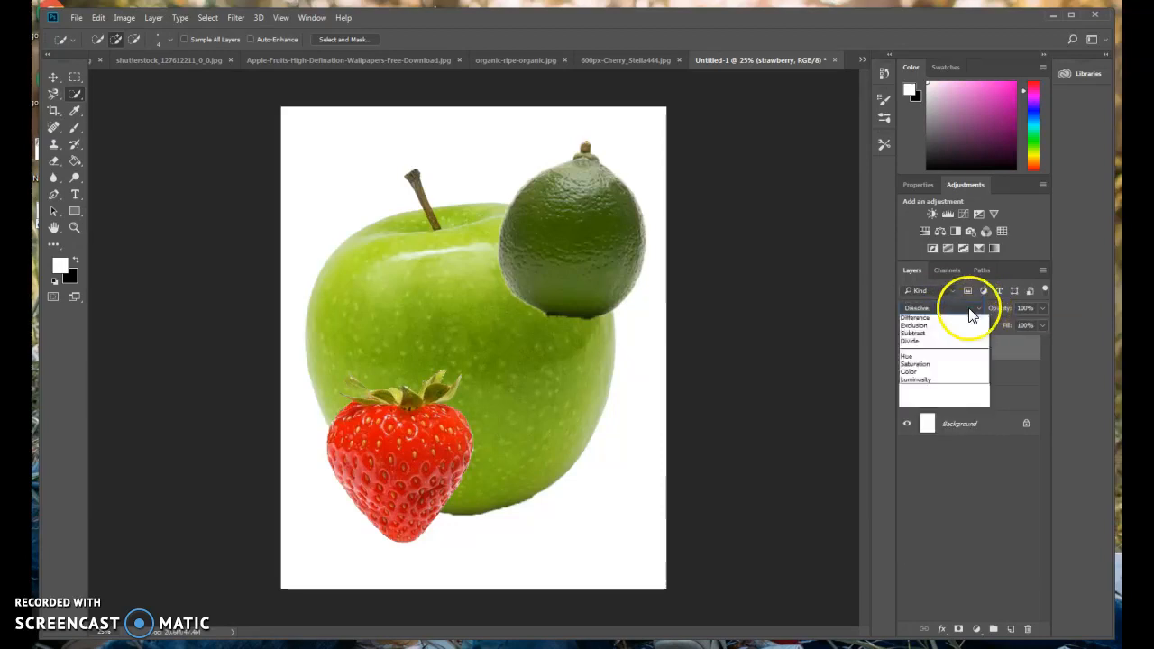
left_click(1011, 347)
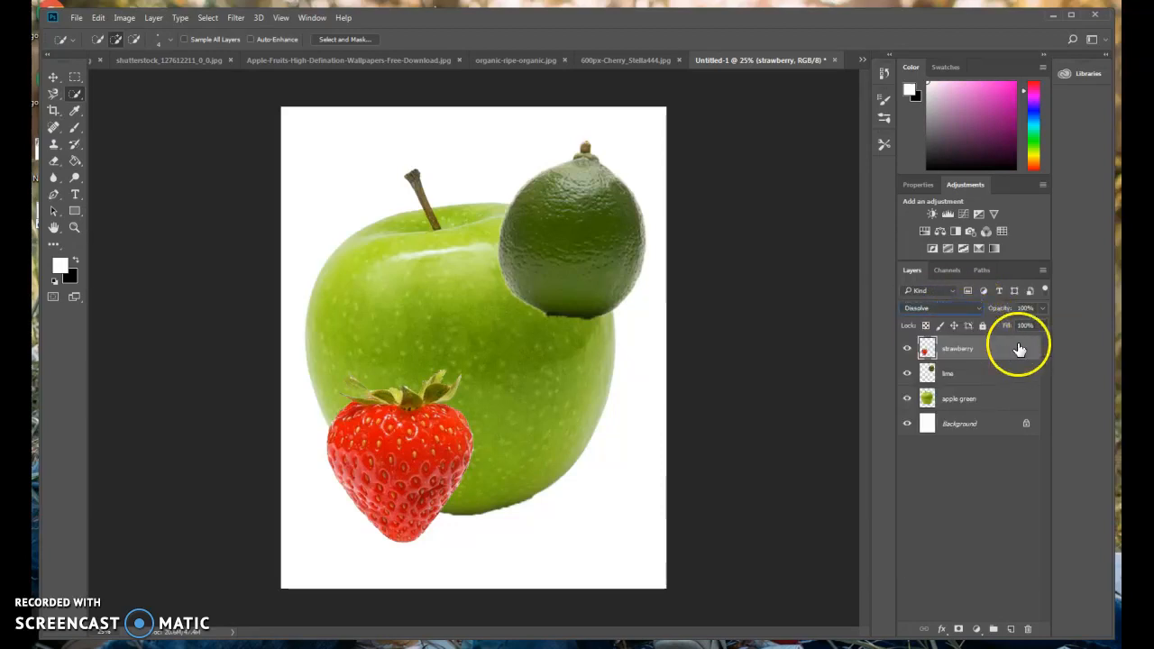
left_click(968, 312)
left_click(953, 370)
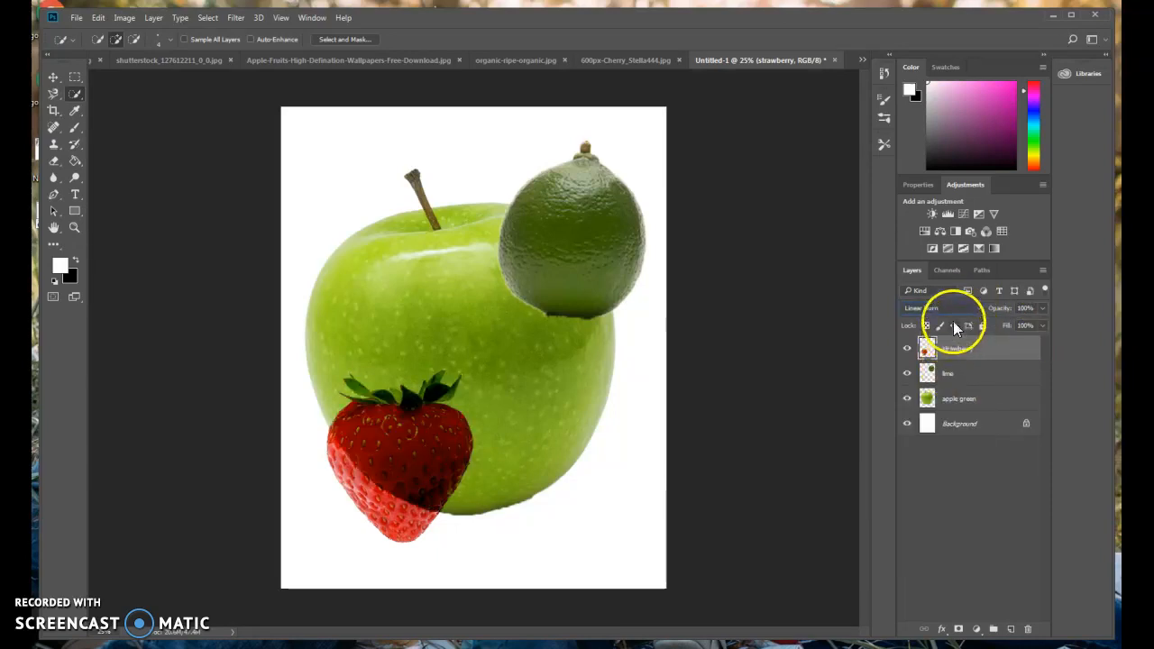
left_click(954, 312)
left_click(946, 404)
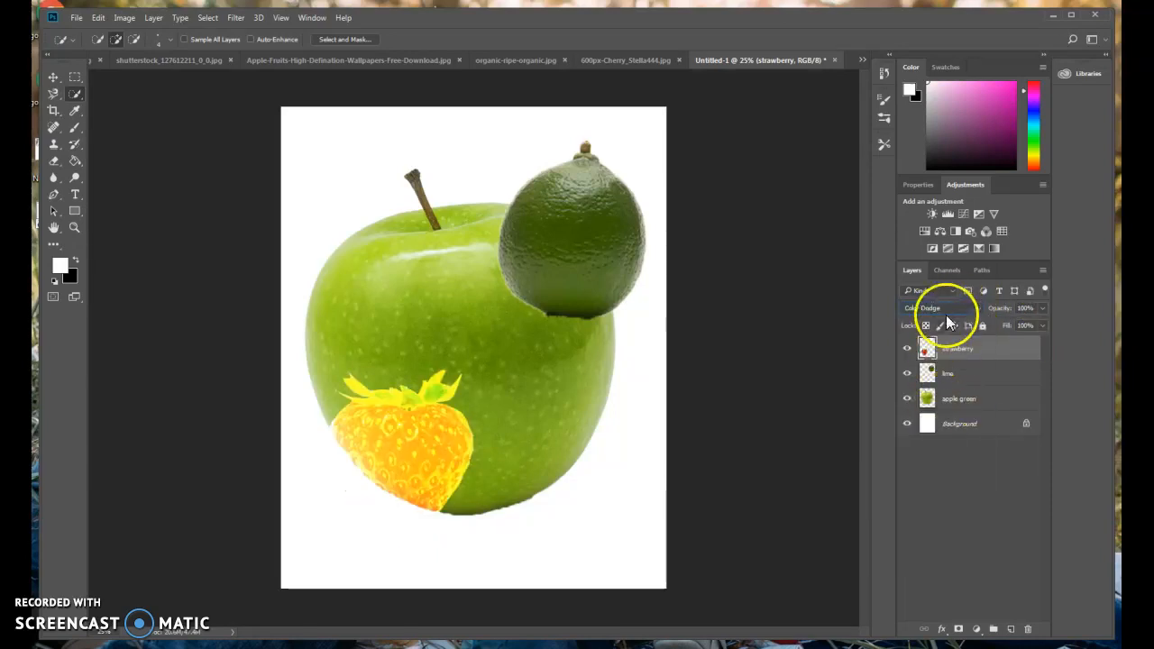
left_click(946, 313)
left_click(943, 413)
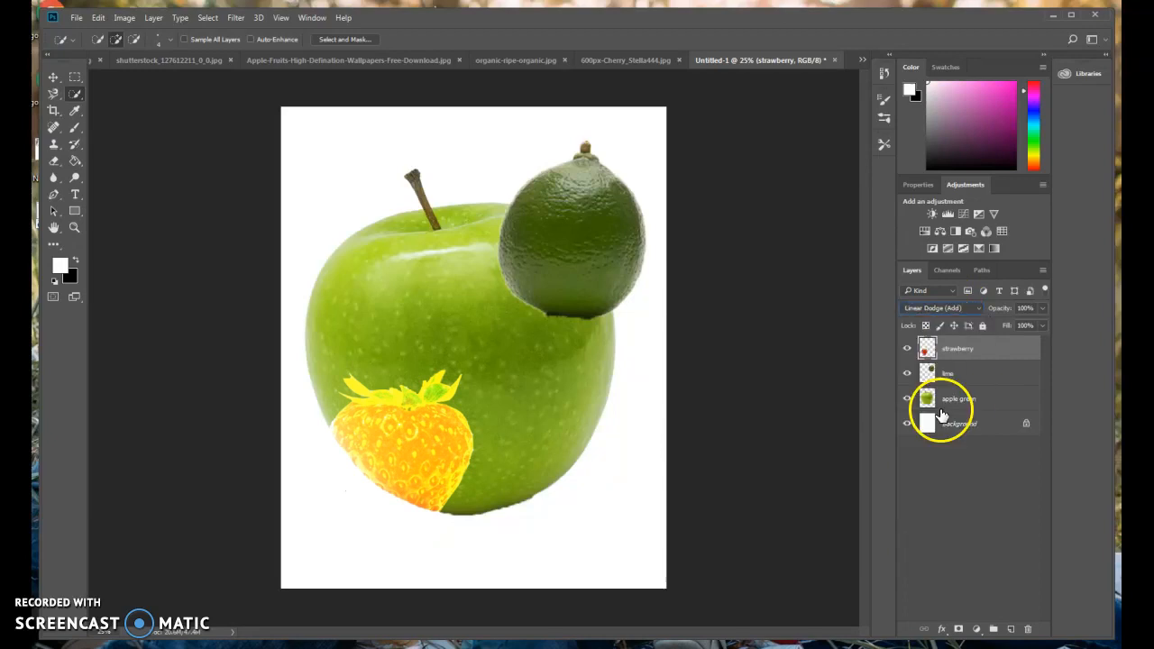
- Try the Overlay, Vivid Light and Linear Light blend modes on the strawberry layer
left_click(953, 309)
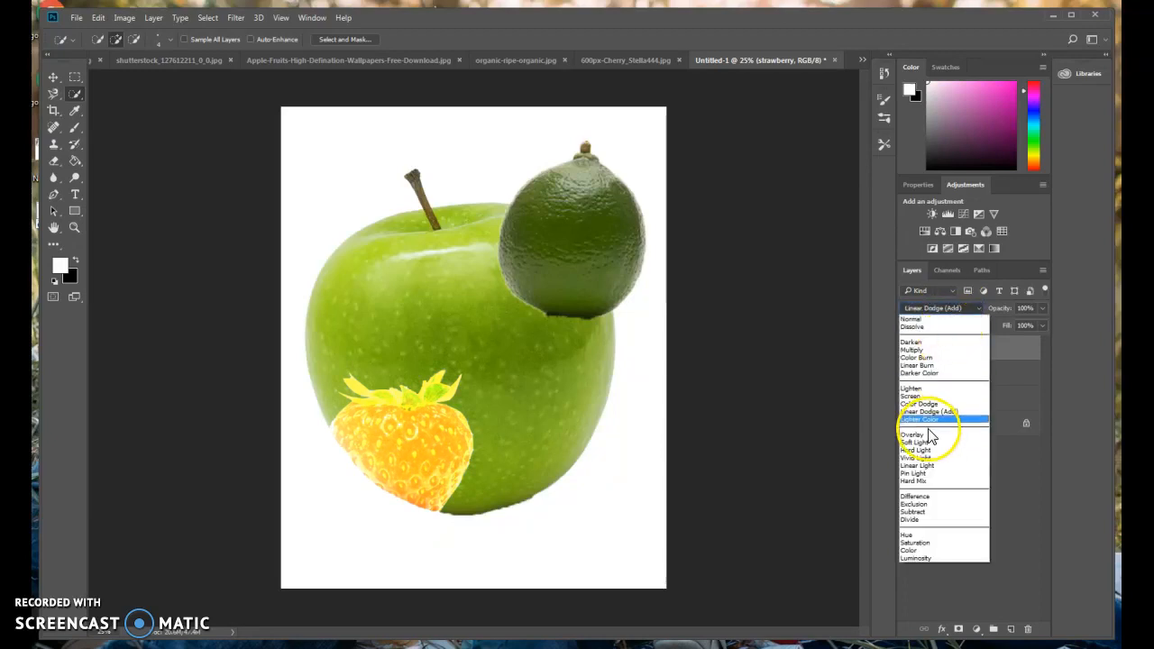
left_click(928, 435)
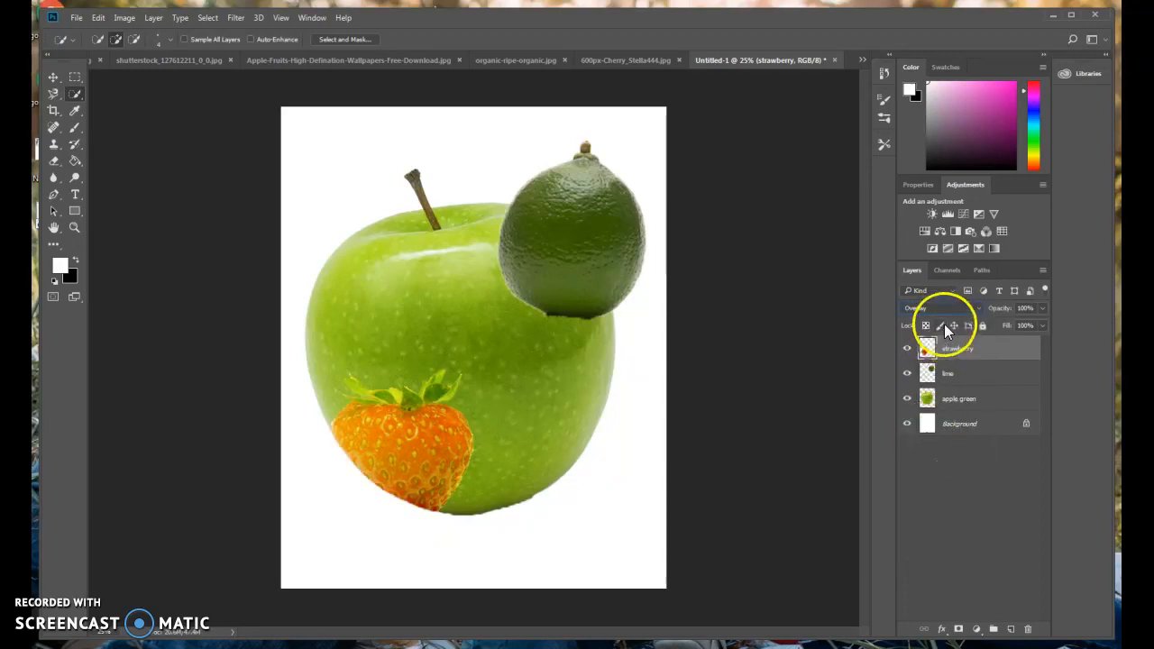
left_click(949, 310)
left_click(917, 445)
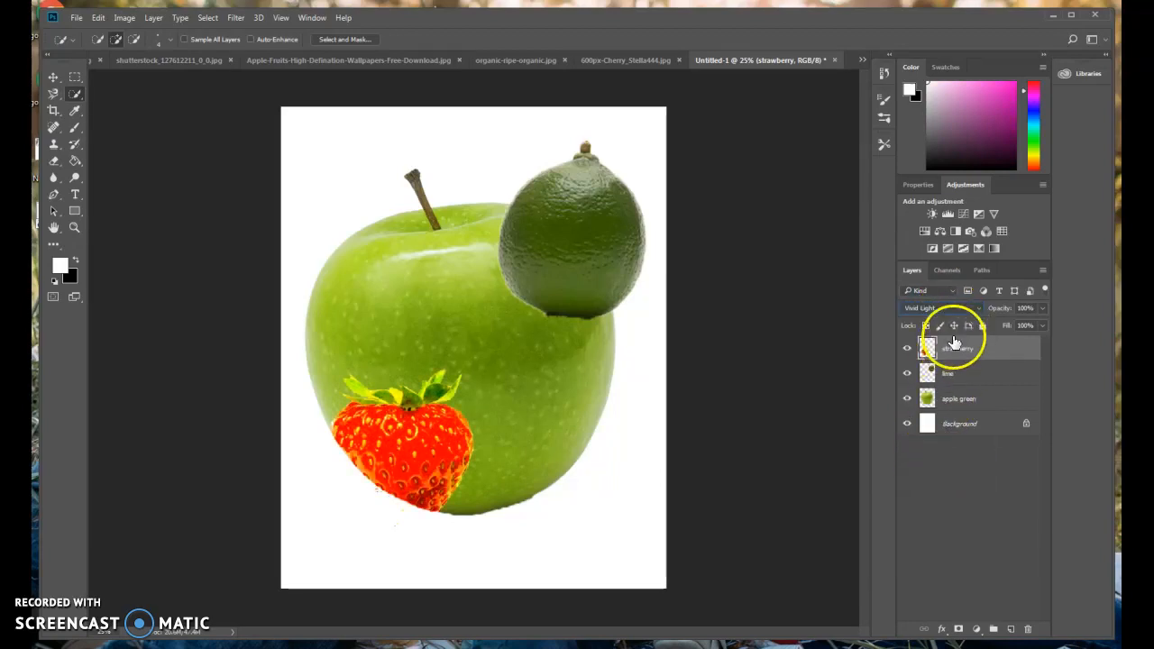
left_click(957, 311)
left_click(939, 466)
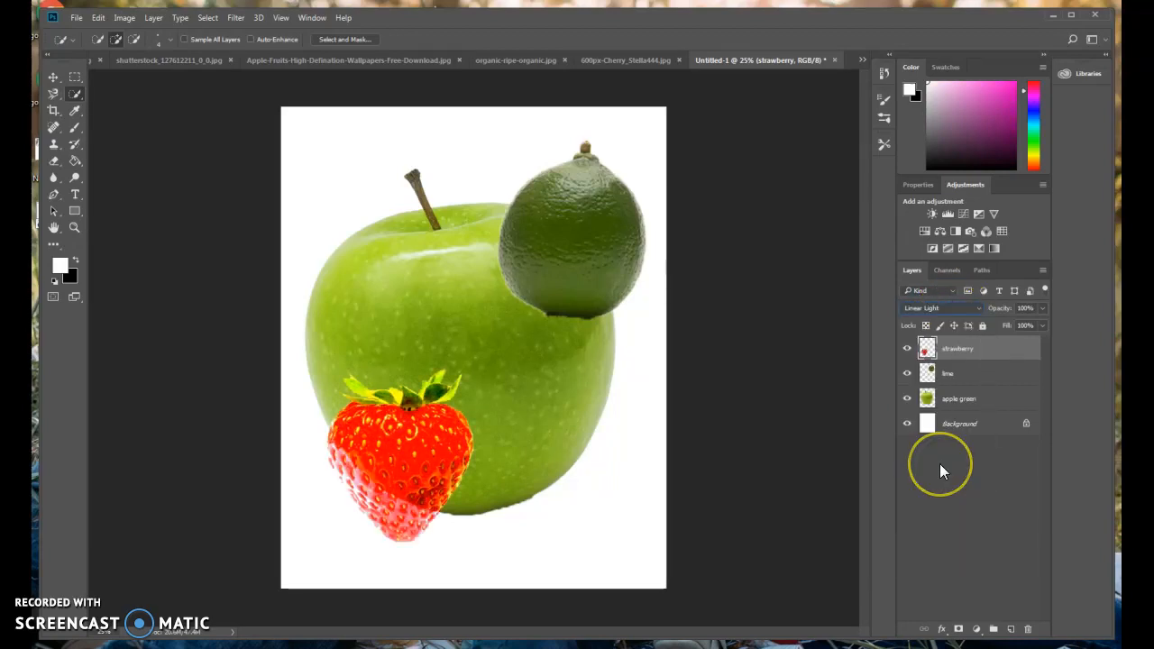
- Try the Exclusion, Subtract and Hue blend modes on the strawberry layer
left_click(937, 307)
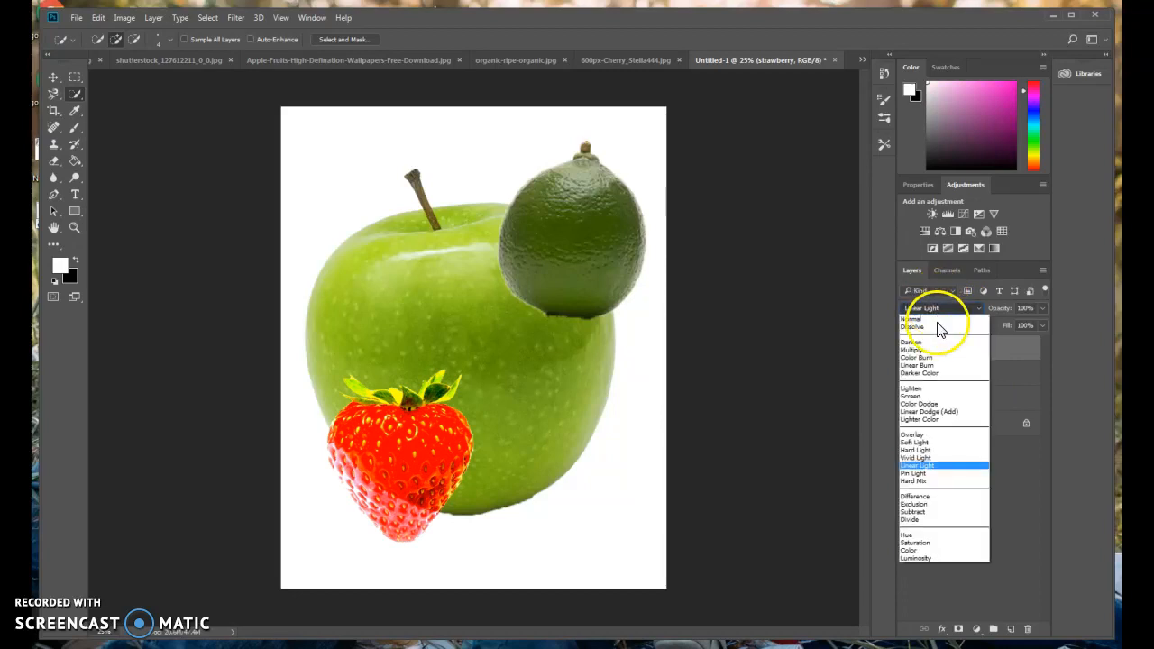
left_click(933, 506)
left_click(958, 307)
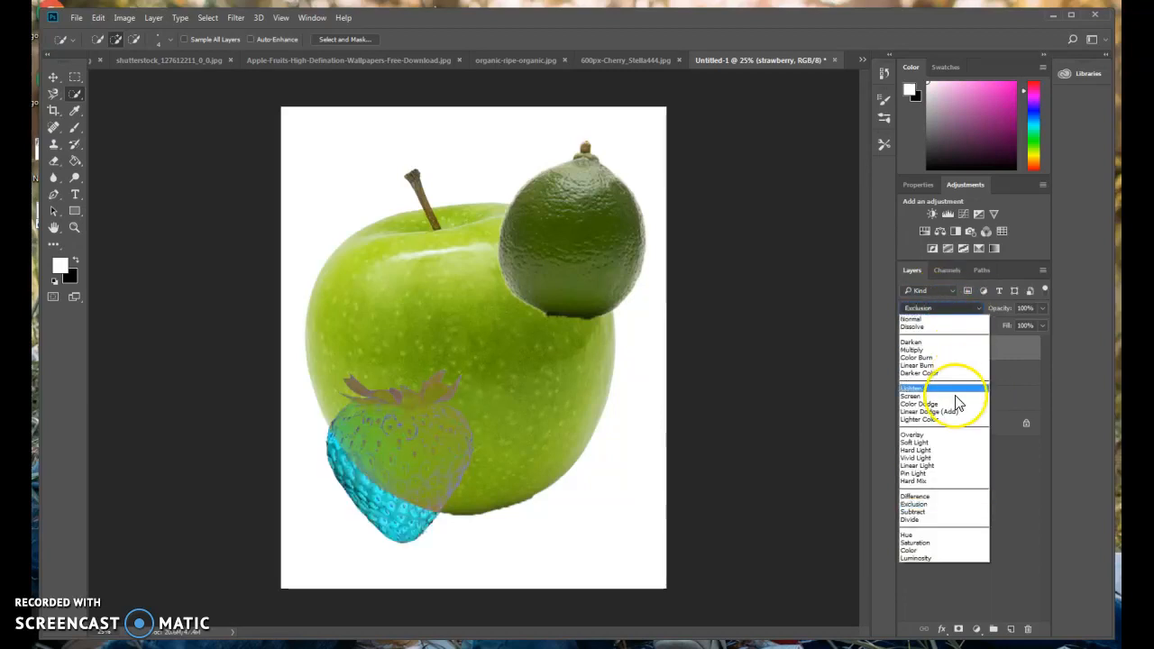
left_click(934, 512)
left_click(946, 308)
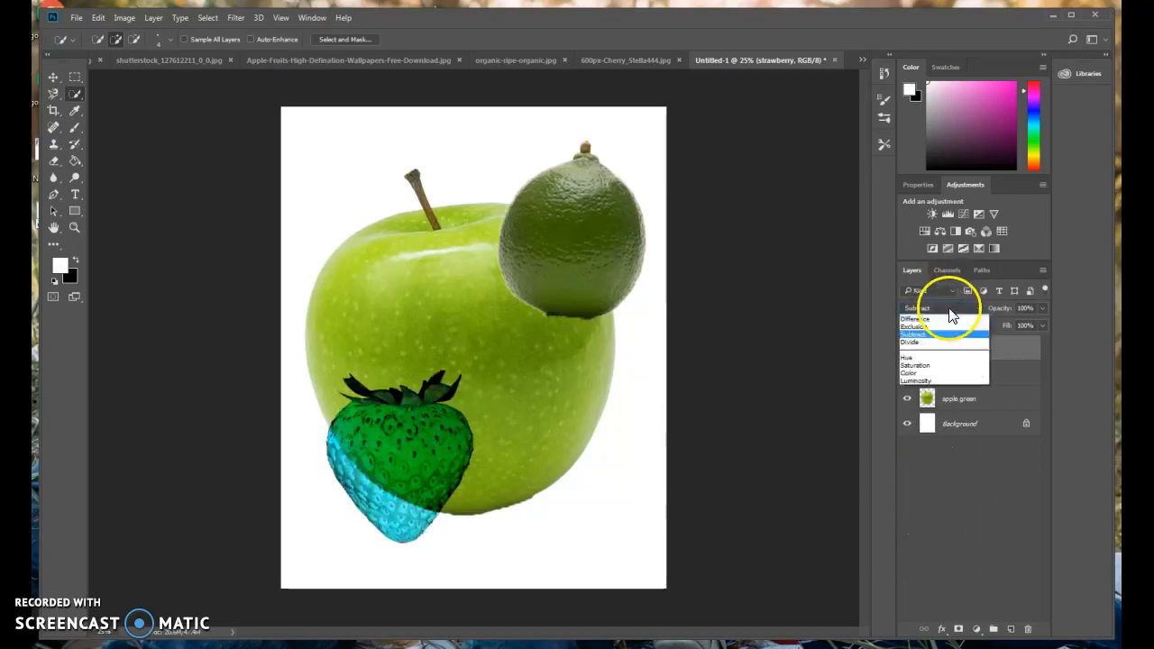
left_click(934, 539)
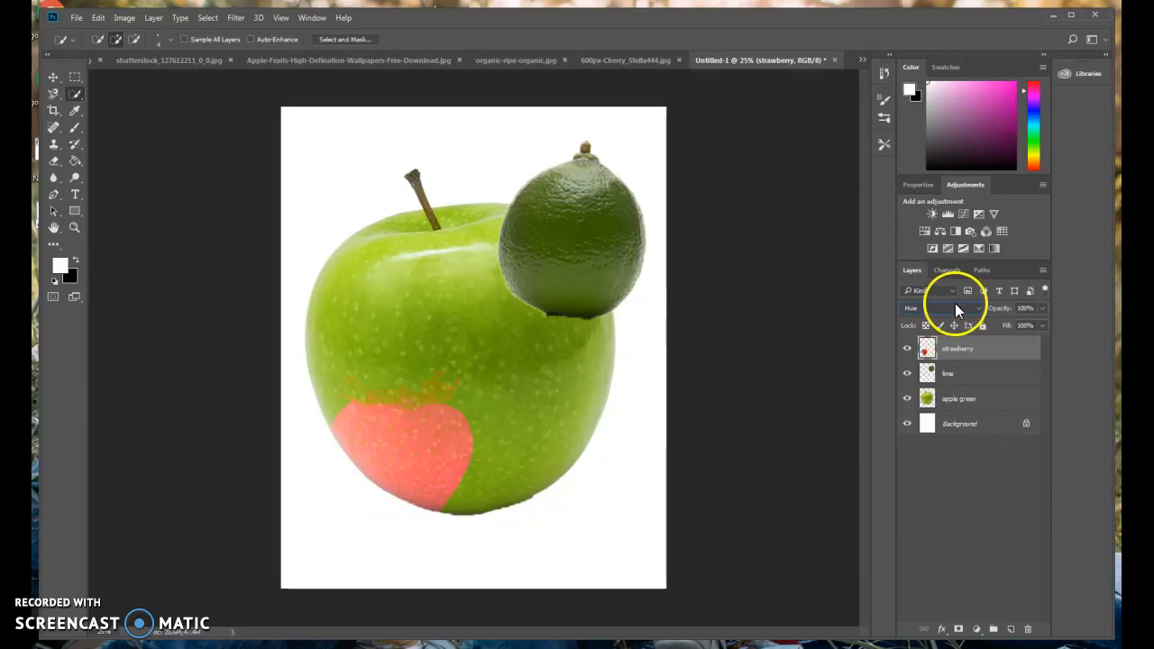
- Try the Color, Saturation and Luminosity blend modes on the strawberry layer
left_click(953, 307)
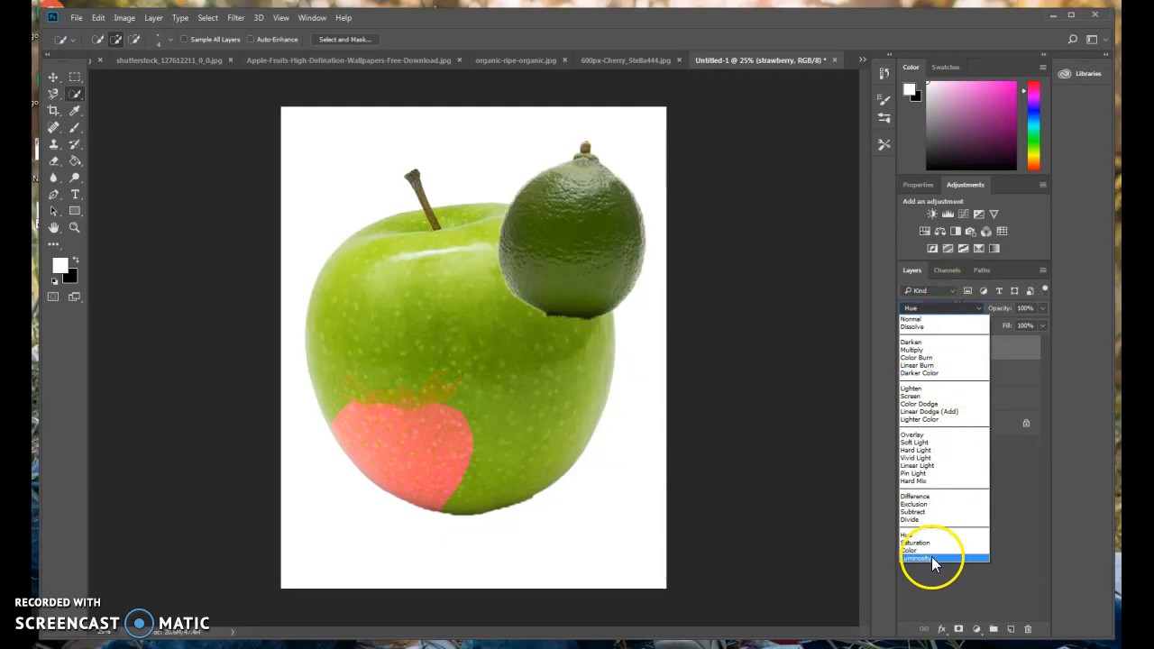
left_click(931, 550)
left_click(943, 306)
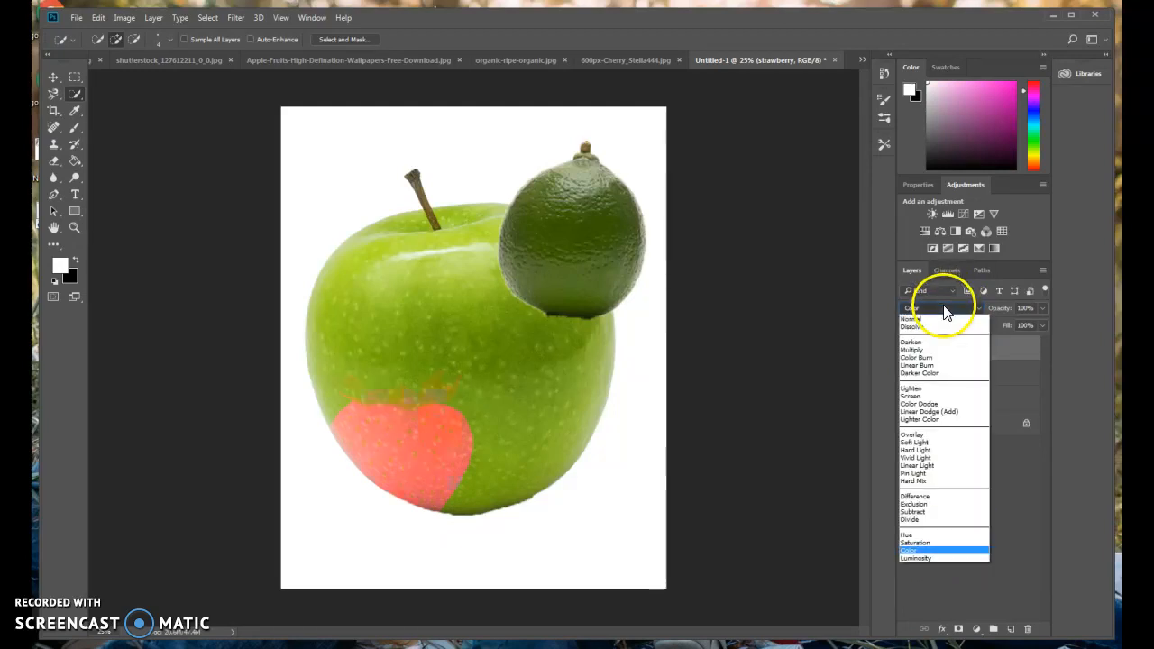
left_click(932, 544)
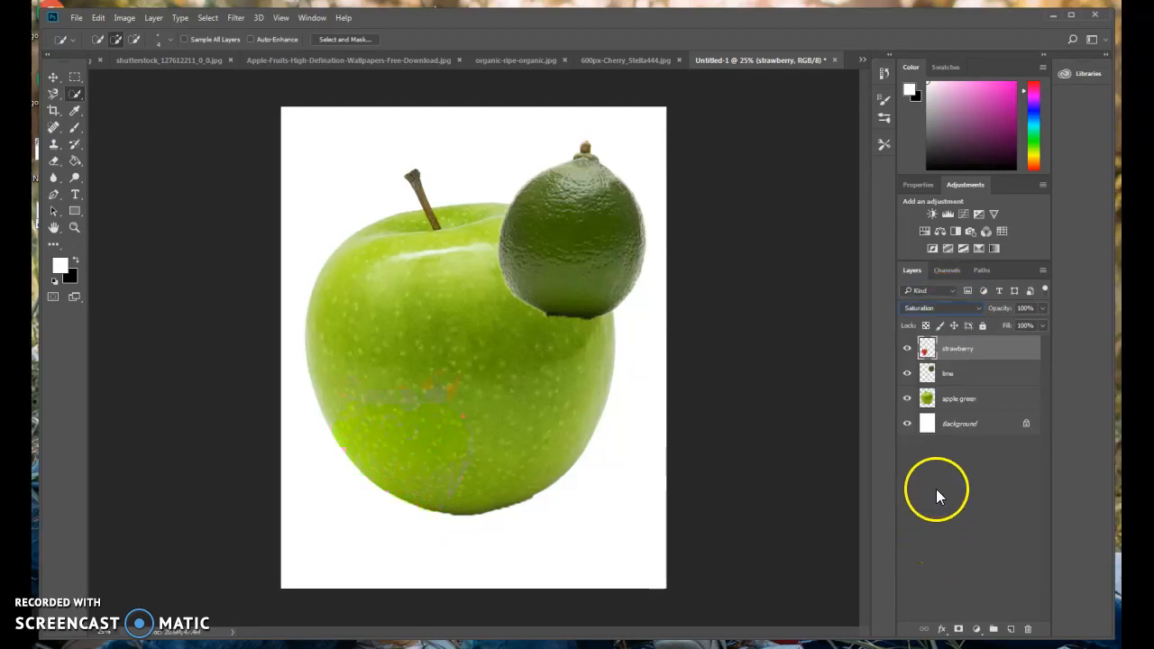
left_click(943, 307)
left_click(931, 559)
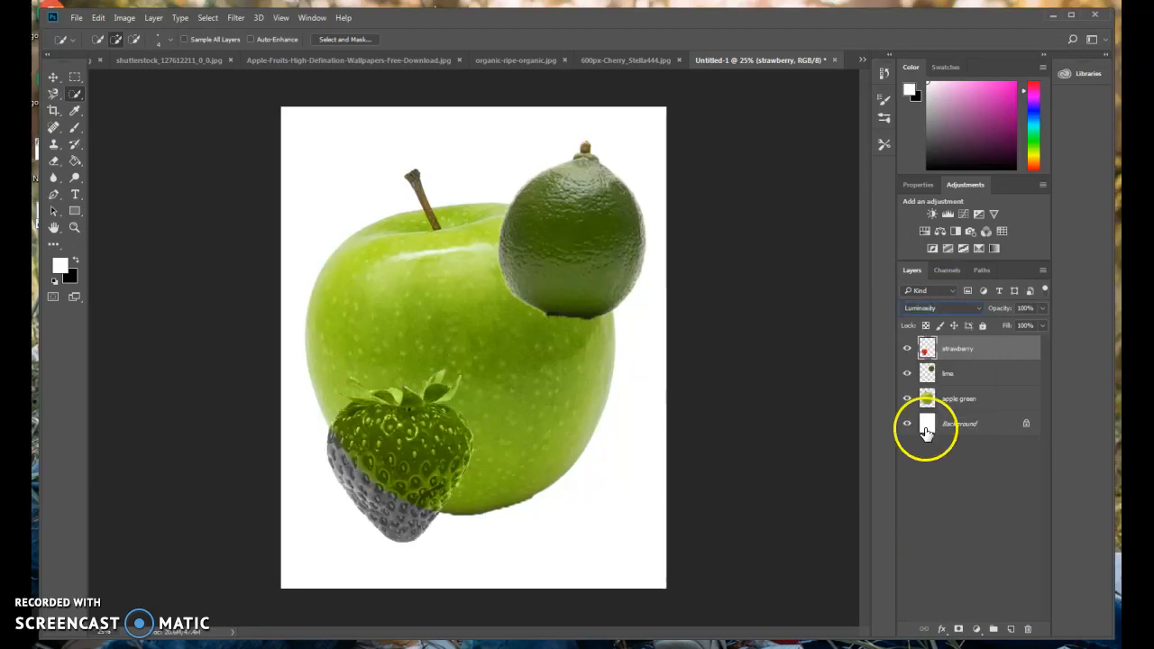
- Try the Darken blend mode on the strawberry layer, then return the layer to Normal
left_click(927, 304)
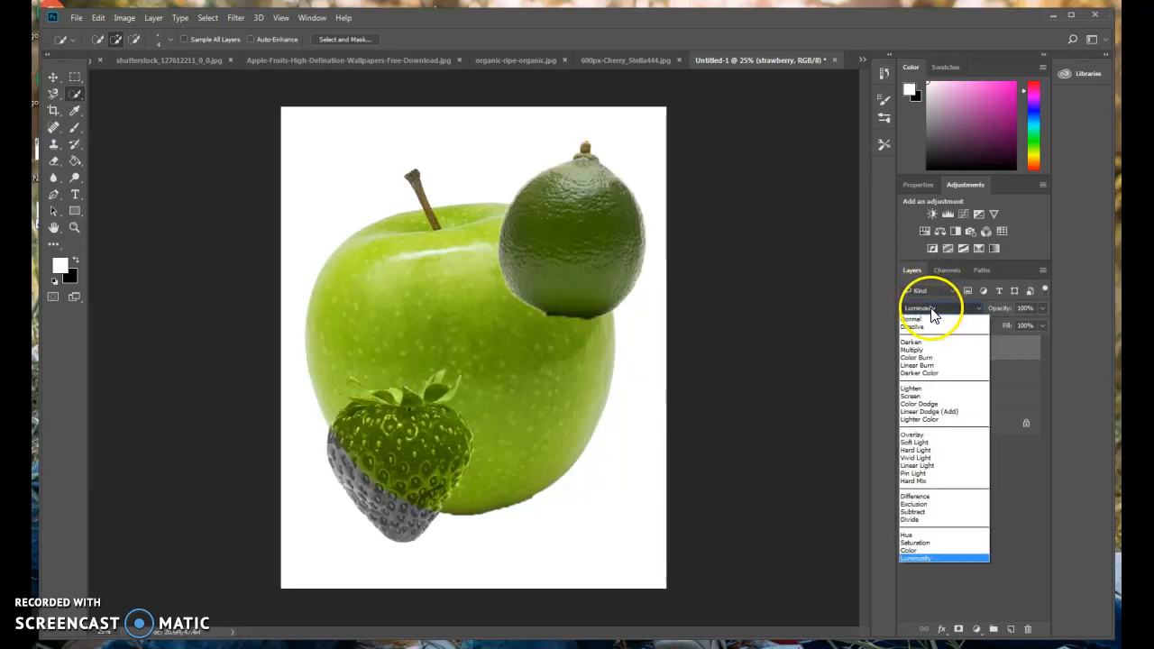
left_click(928, 320)
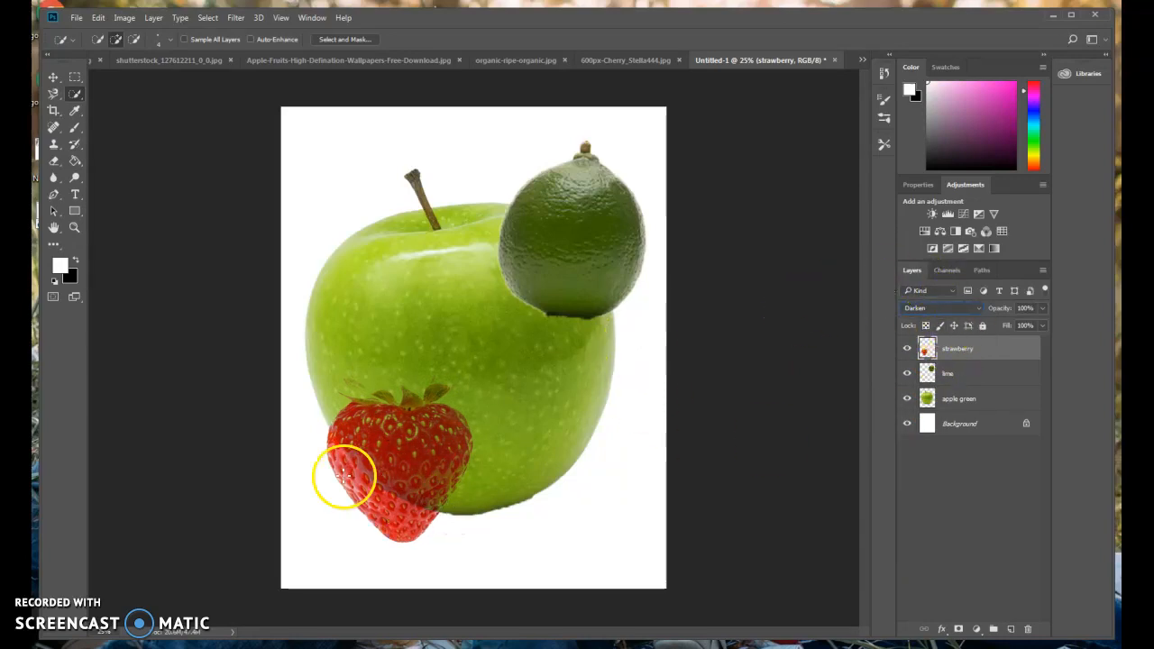
left_click(959, 310)
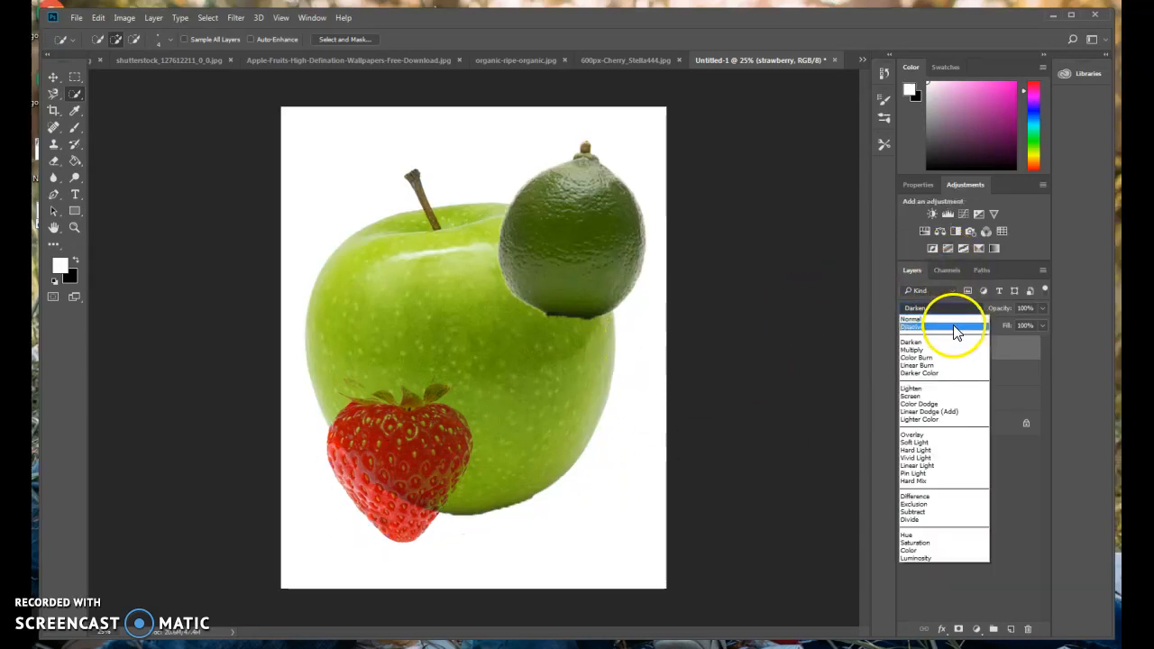
left_click(952, 320)
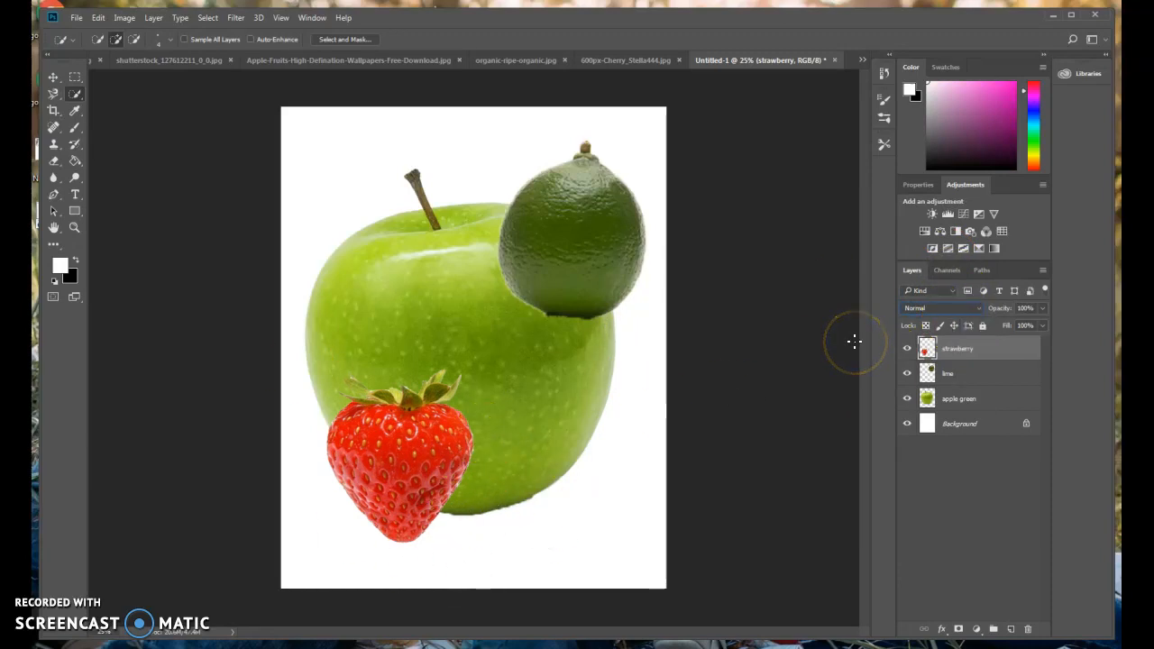
- Enable a Stroke layer style on the strawberry layer with a size of 21 px and the position Outside
left_click_drag(973, 344, 1010, 350)
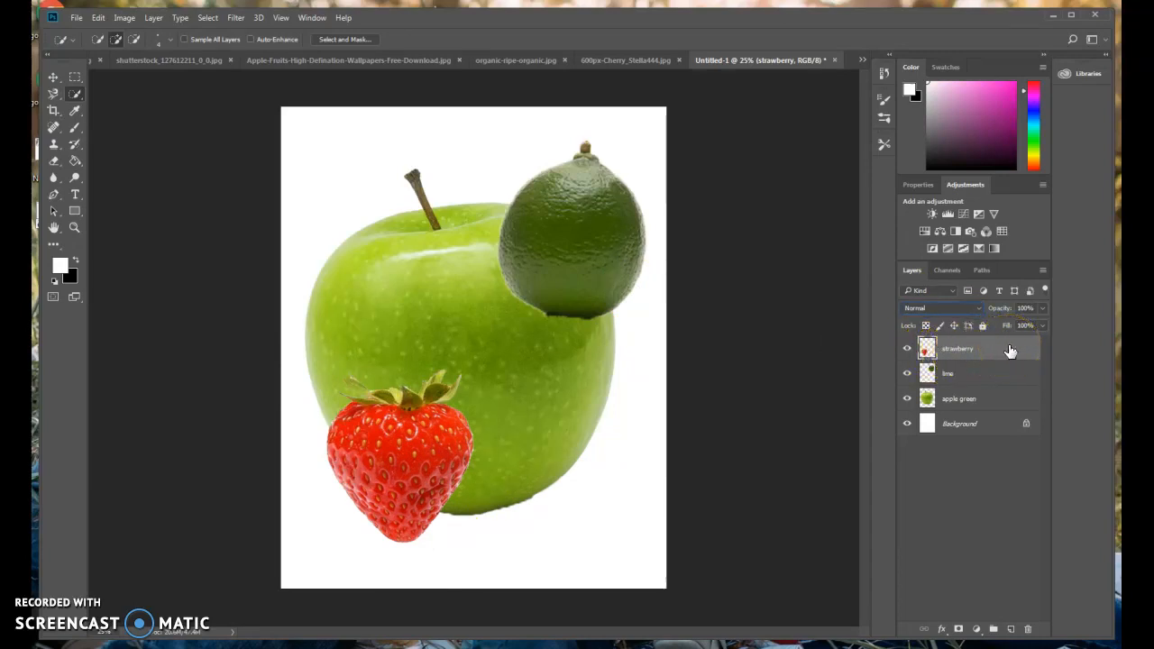
double_click(1010, 351)
left_click_drag(597, 120, 745, 140)
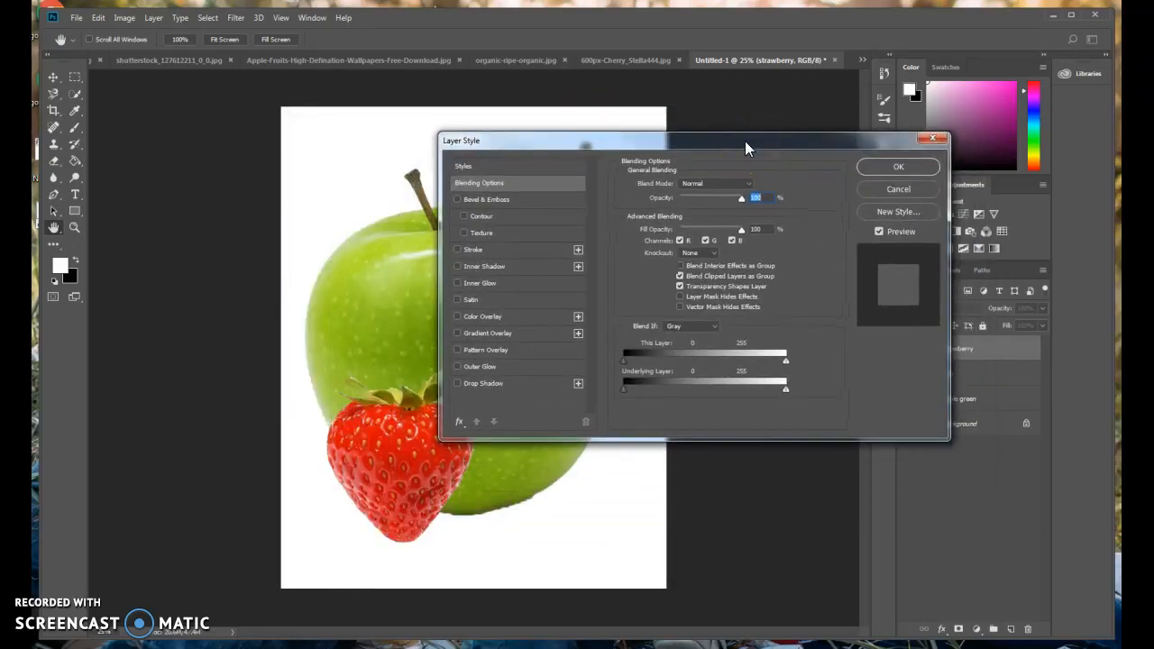
left_click_drag(745, 140, 880, 125)
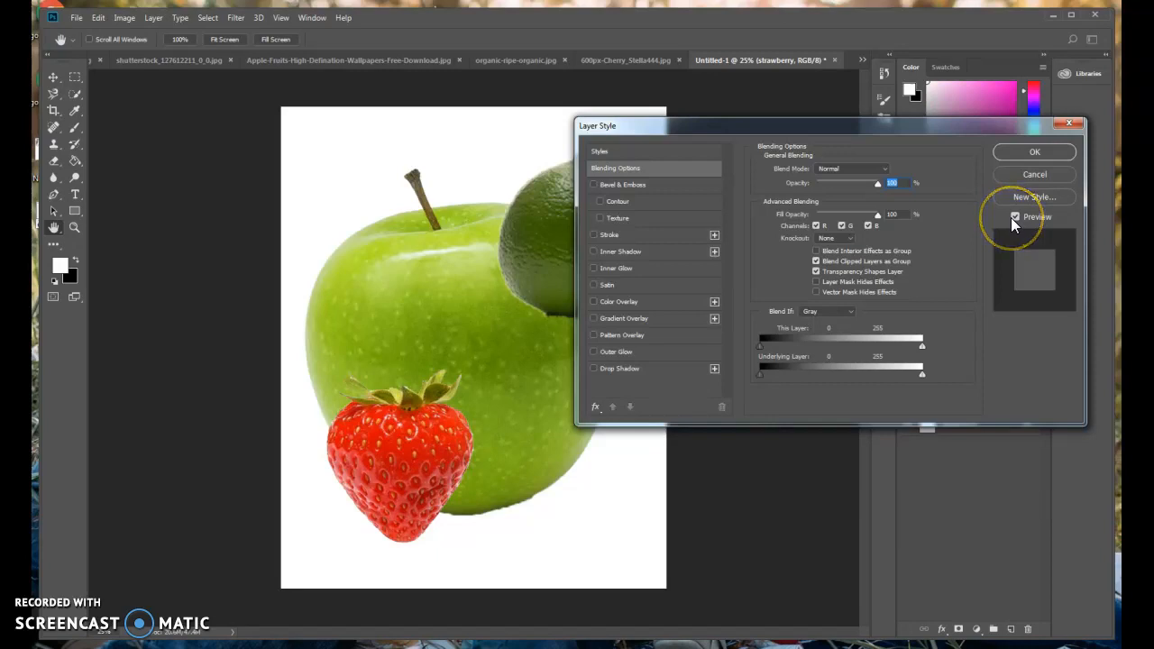
left_click_drag(668, 126, 702, 95)
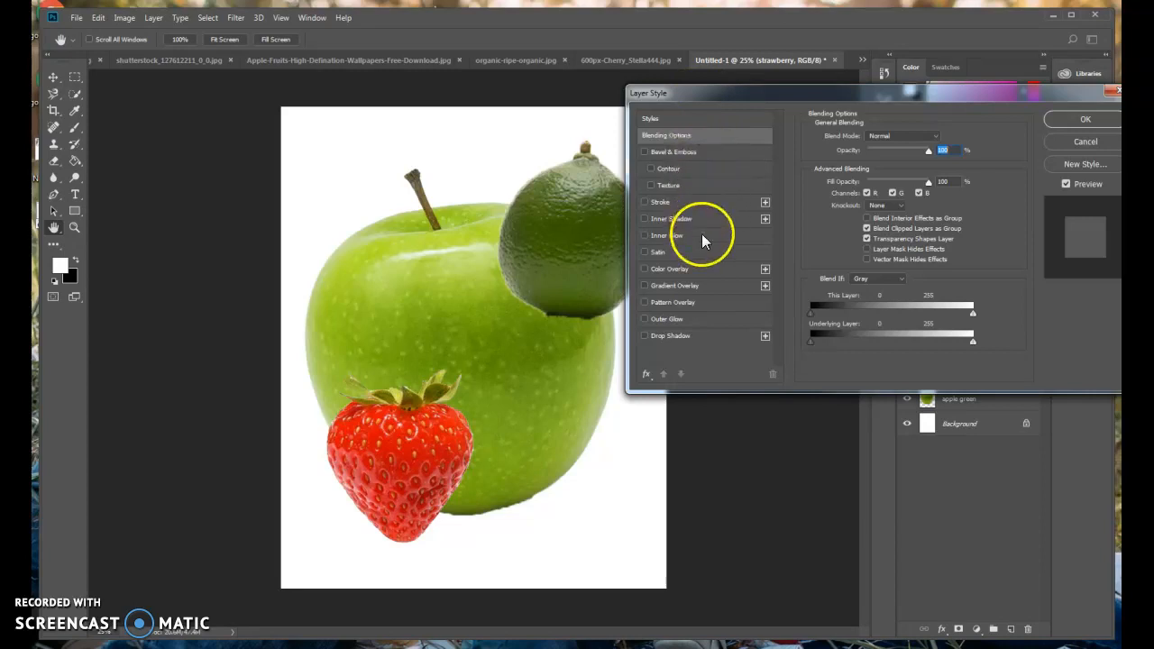
left_click(645, 203)
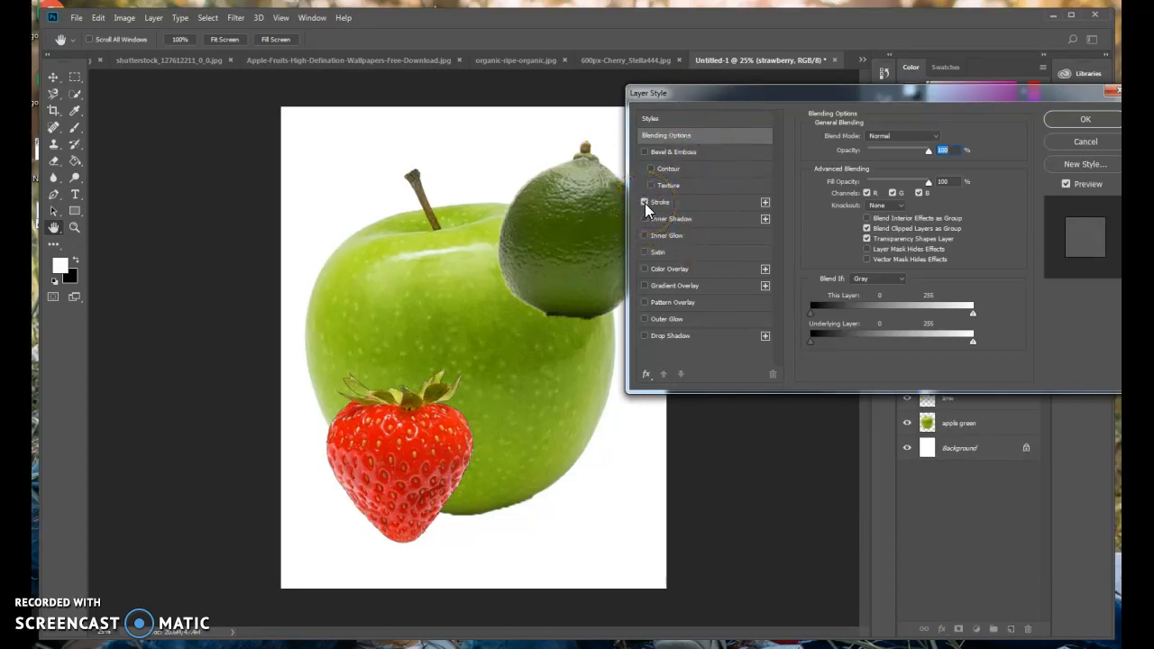
left_click(679, 201)
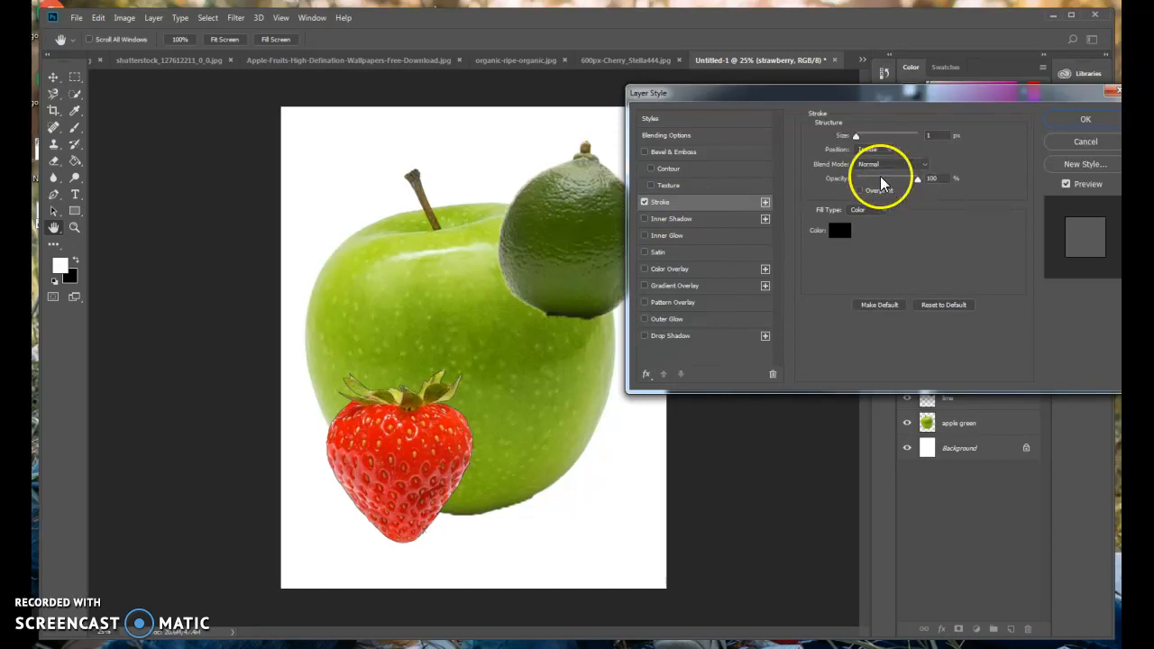
mouse_move(857, 136)
left_mouse_down()
mouse_move(877, 140)
mouse_move(866, 141)
left_mouse_up()
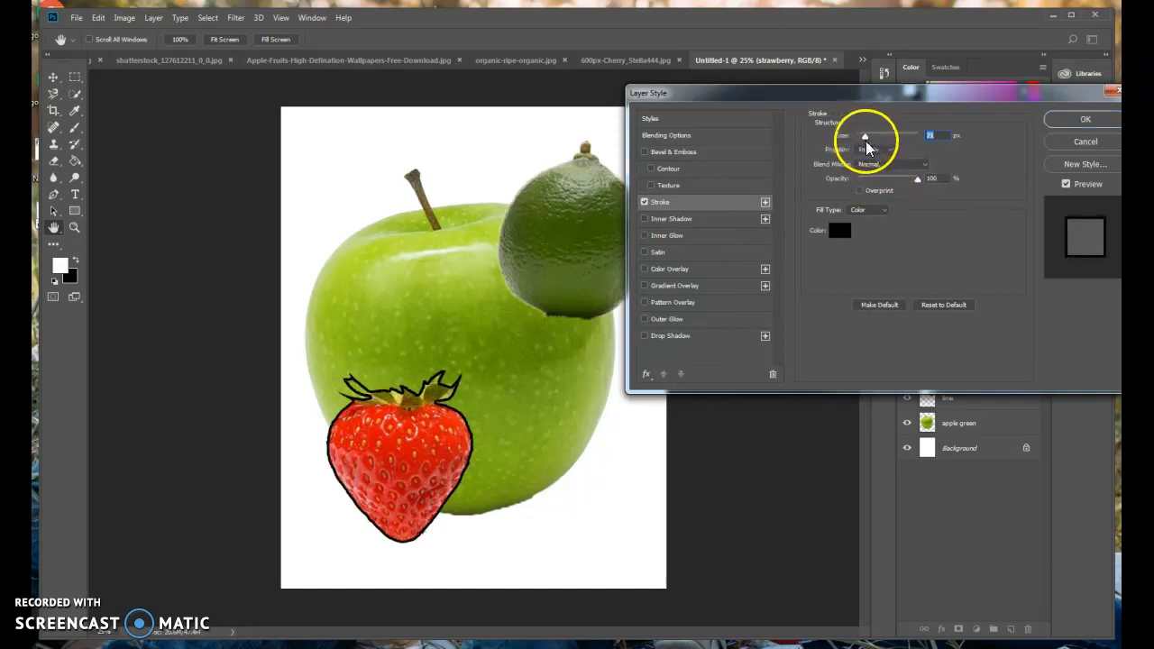
left_click(873, 149)
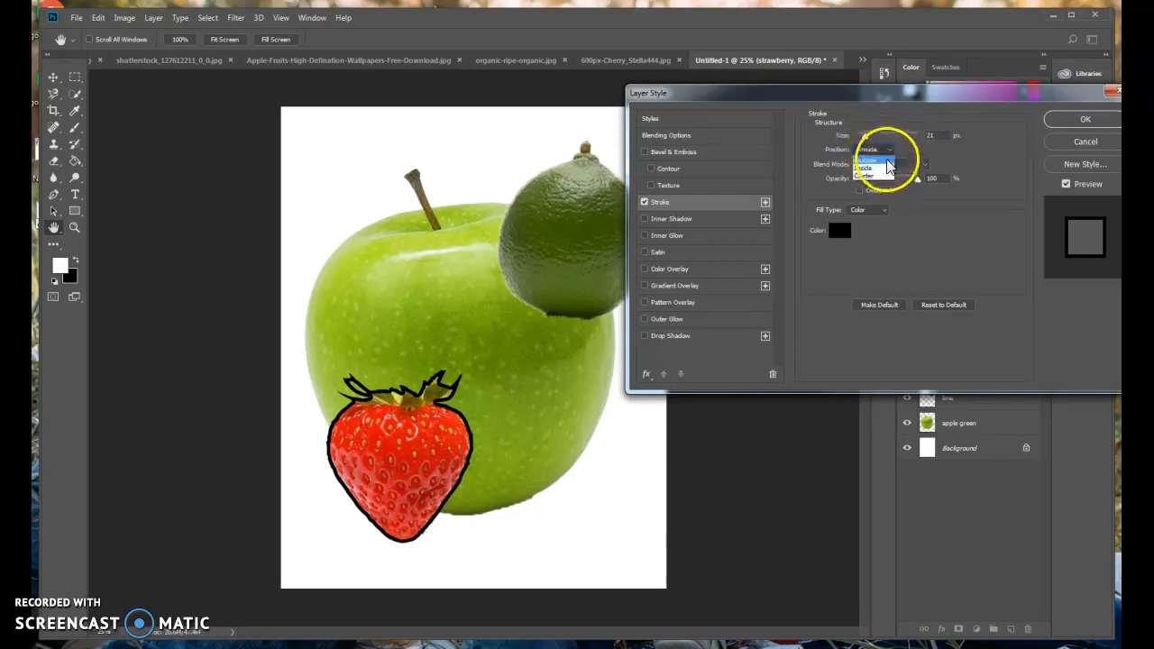
left_click(887, 160)
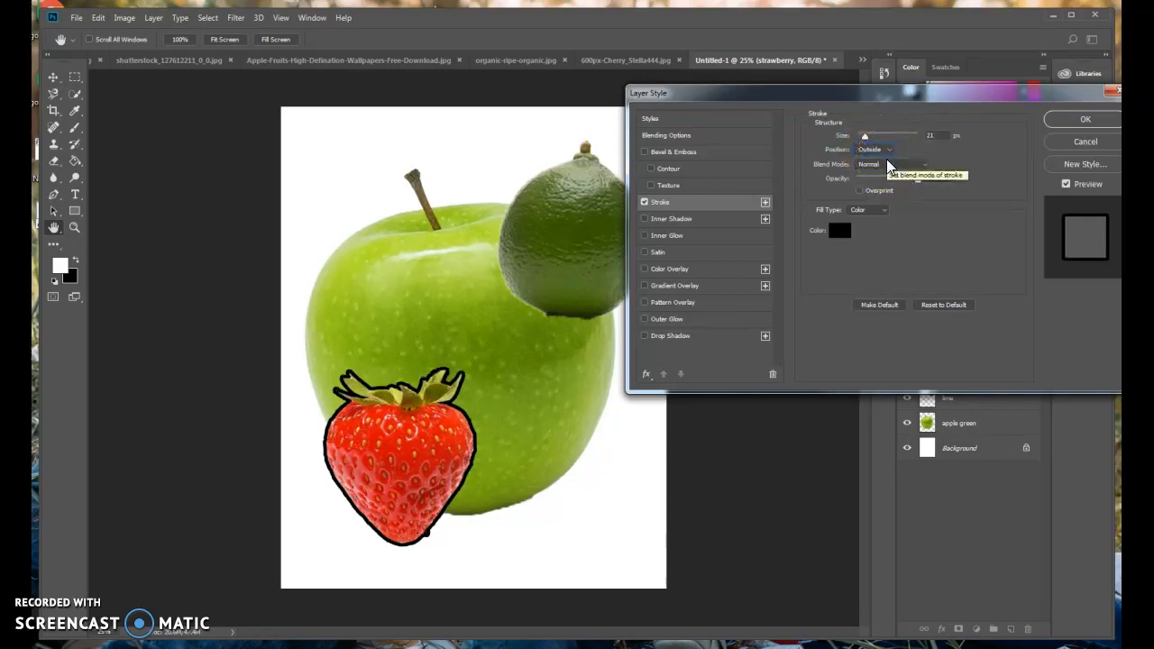
- Pick a new bright color for the stroke around the strawberry, keeping its blend mode at Normal
left_click(886, 160)
left_click(890, 162)
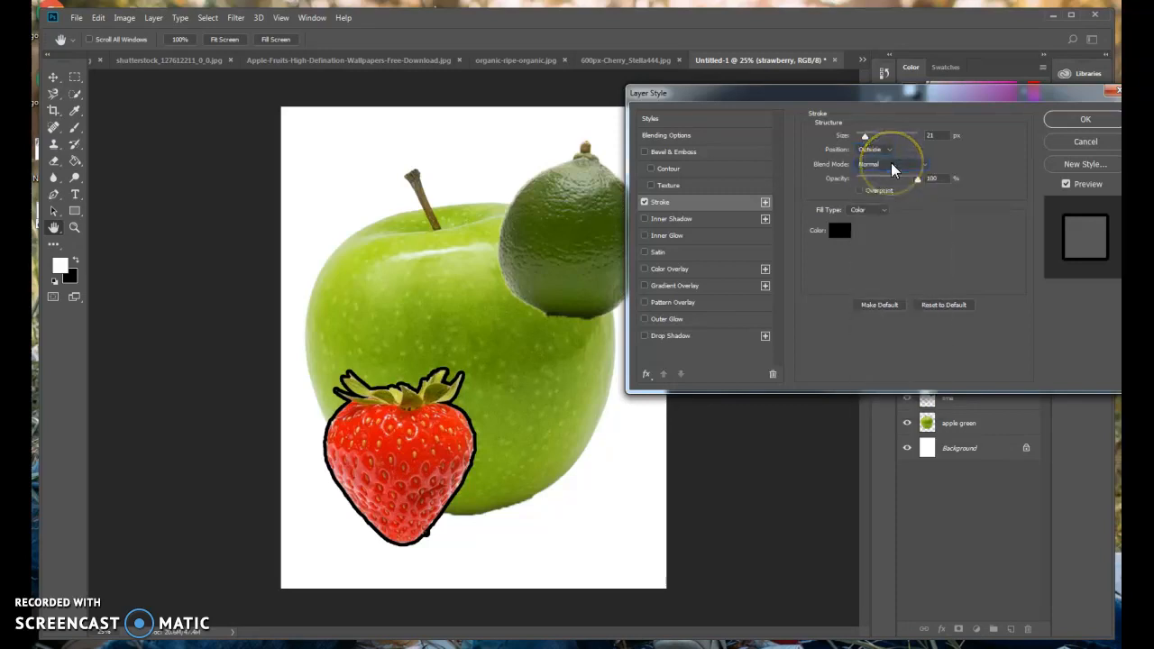
left_click(839, 229)
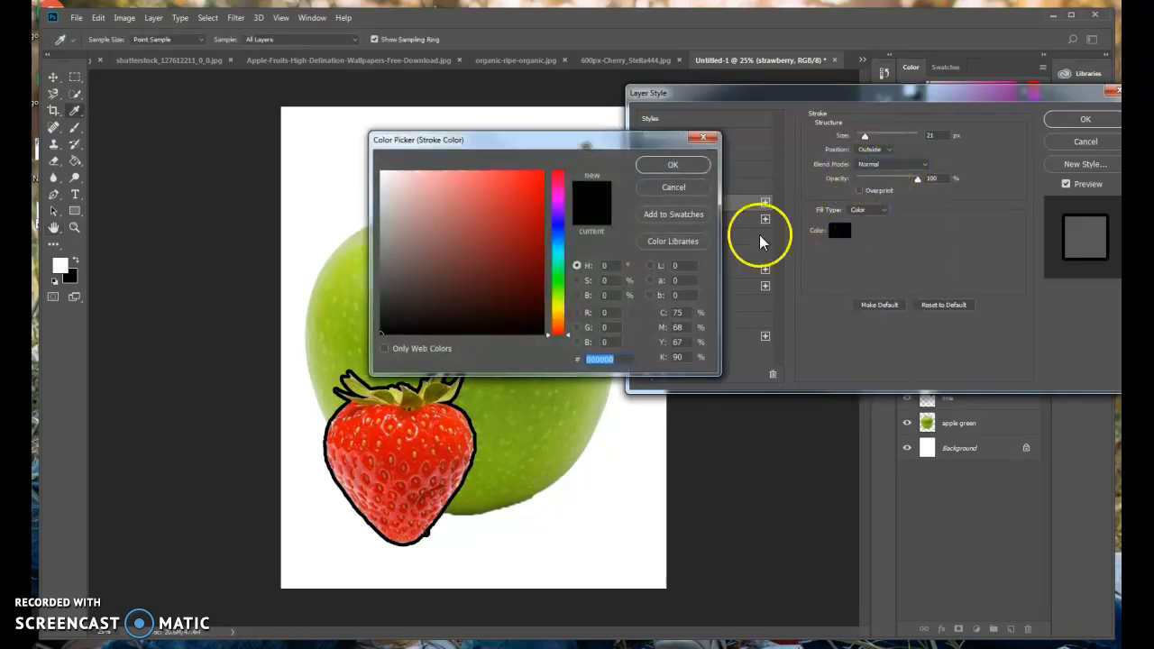
left_click(554, 191)
left_click(529, 178)
left_click(671, 165)
- Try the Gradient and Pattern fill types on the strawberry's stroke, then disable the Stroke style
left_click(876, 207)
left_click(868, 223)
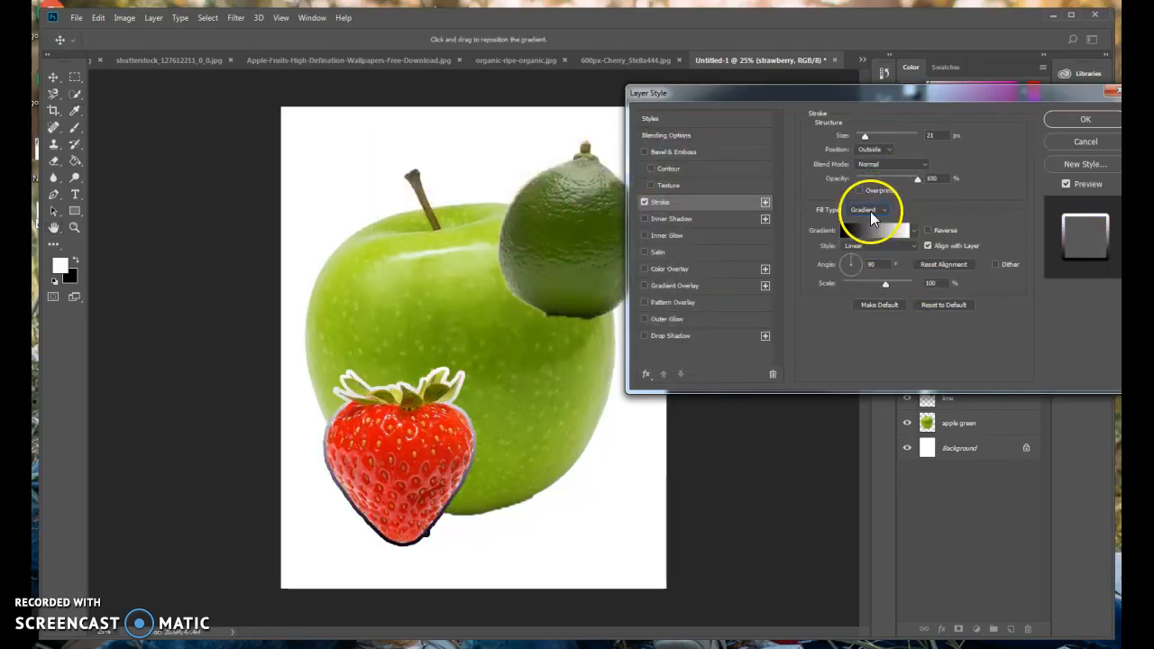
left_click(874, 210)
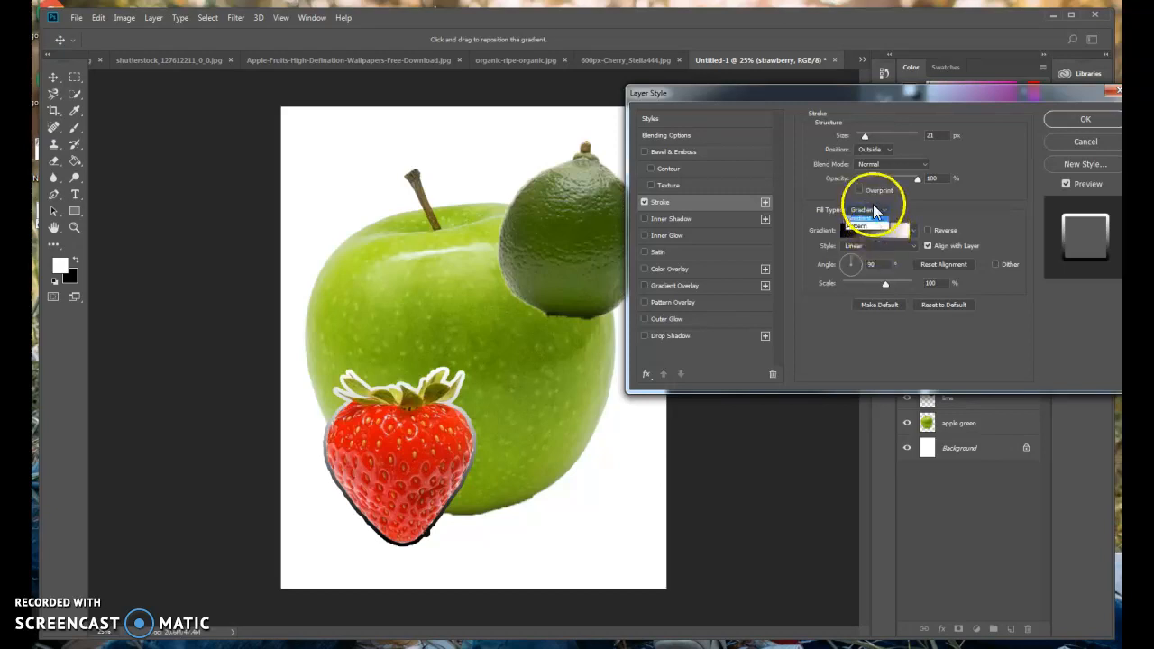
left_click(869, 236)
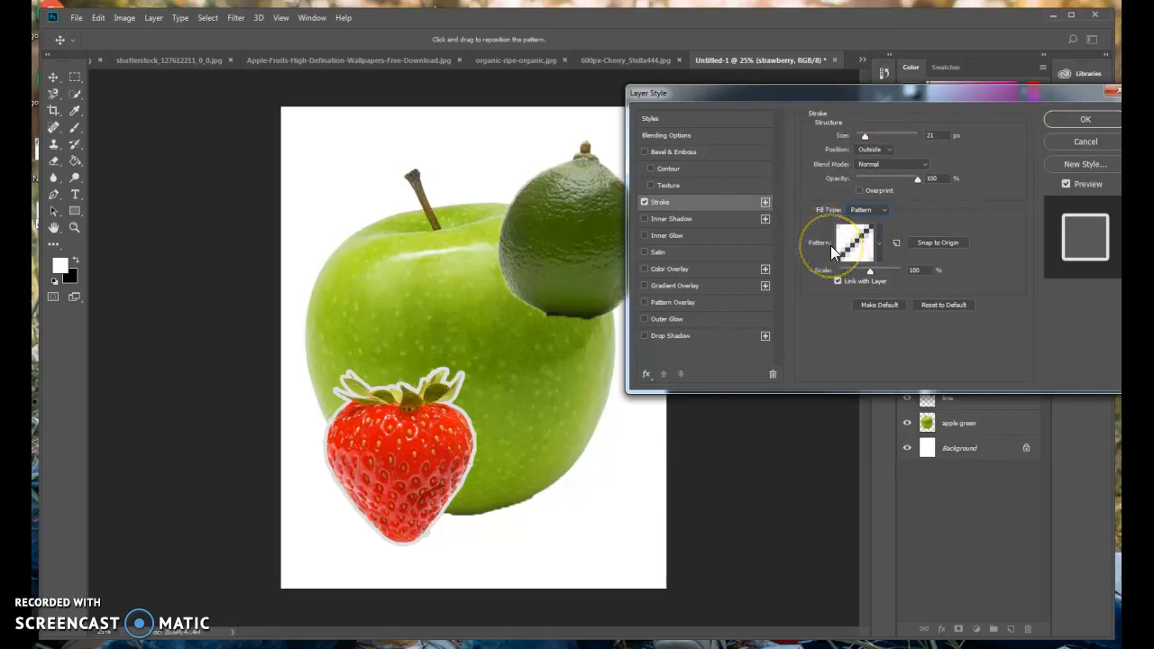
left_click(644, 202)
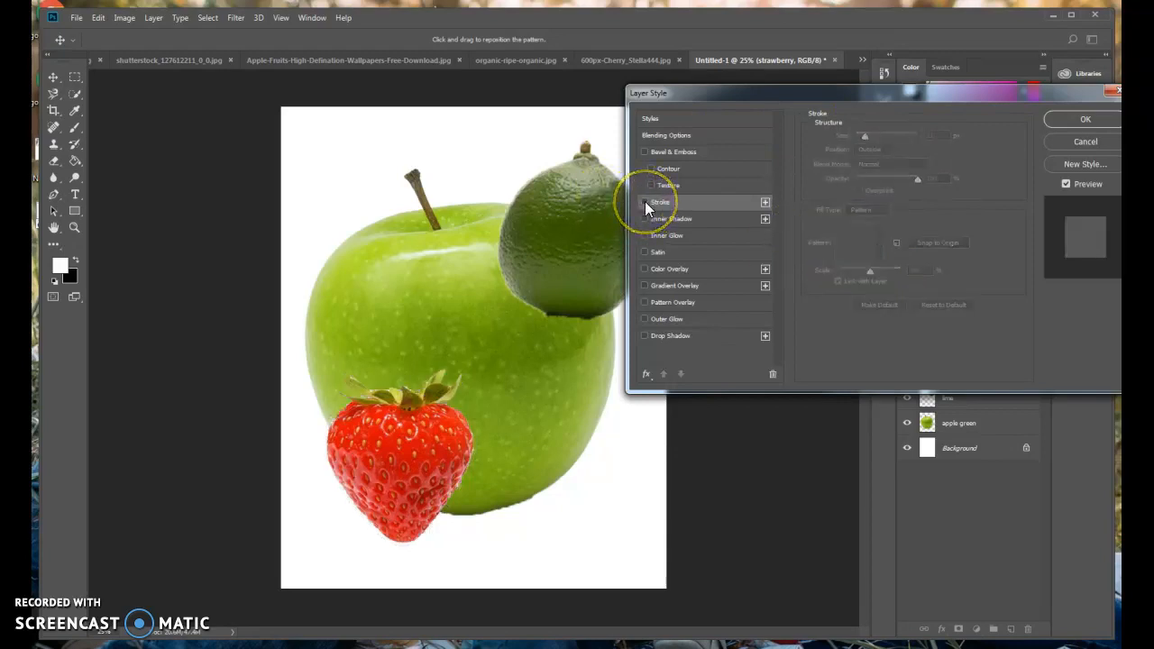
- Enable an Outer Glow on the strawberry layer with Normal blend mode, 25% spread and 49 px size
left_click(652, 239)
left_click(687, 321)
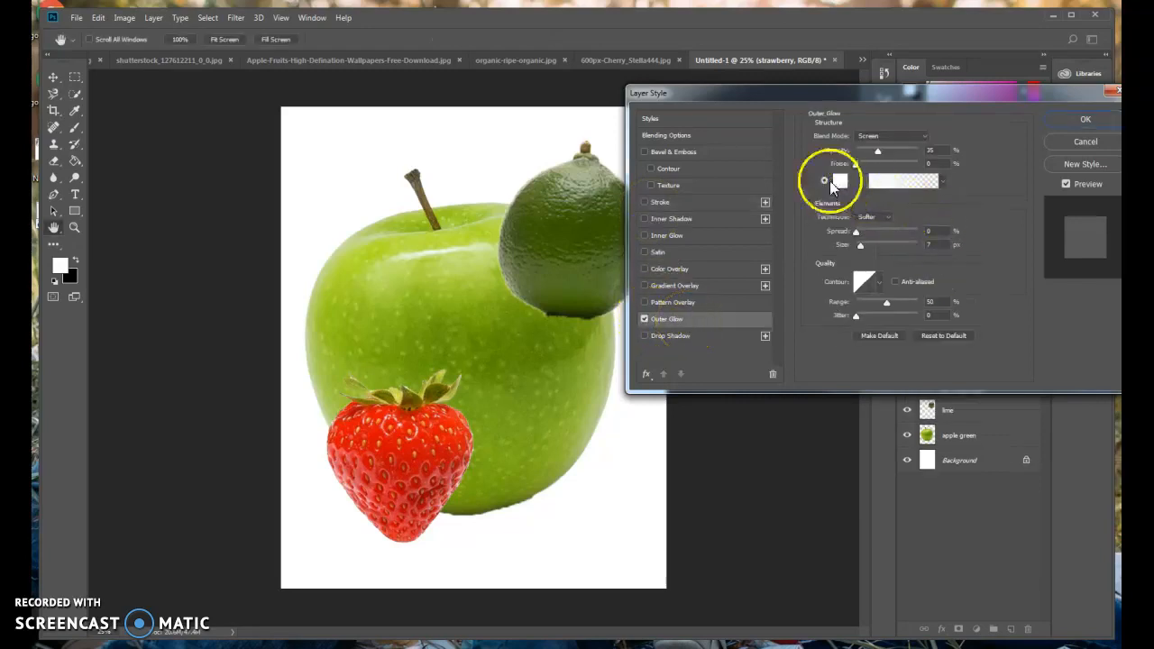
left_click(887, 136)
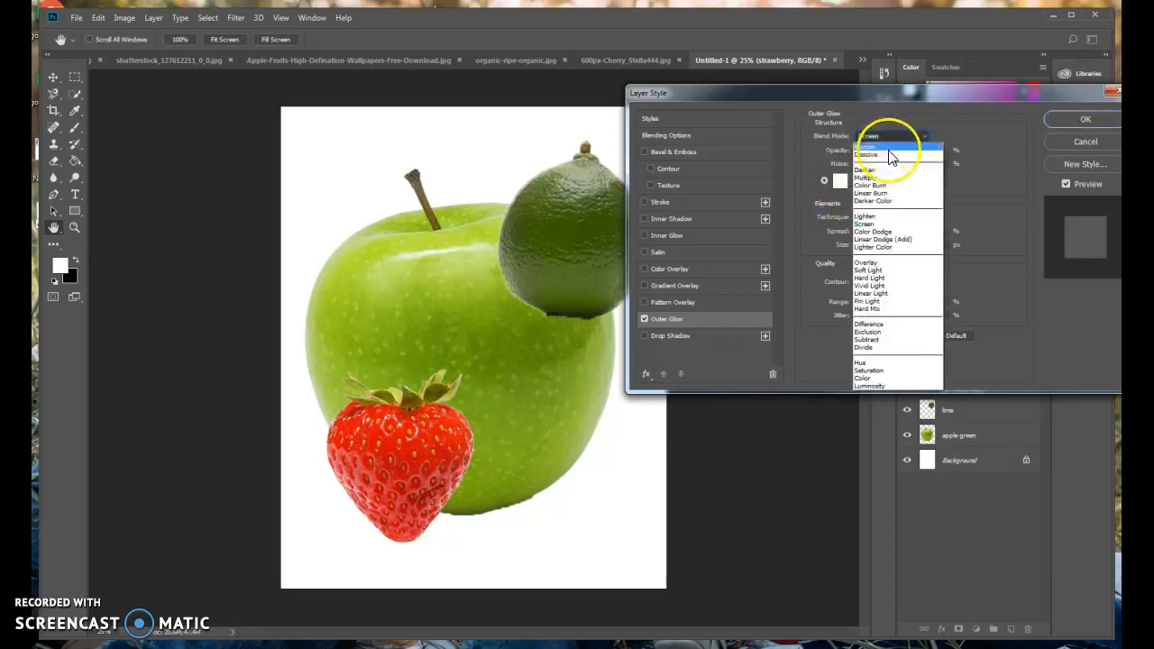
left_click(888, 148)
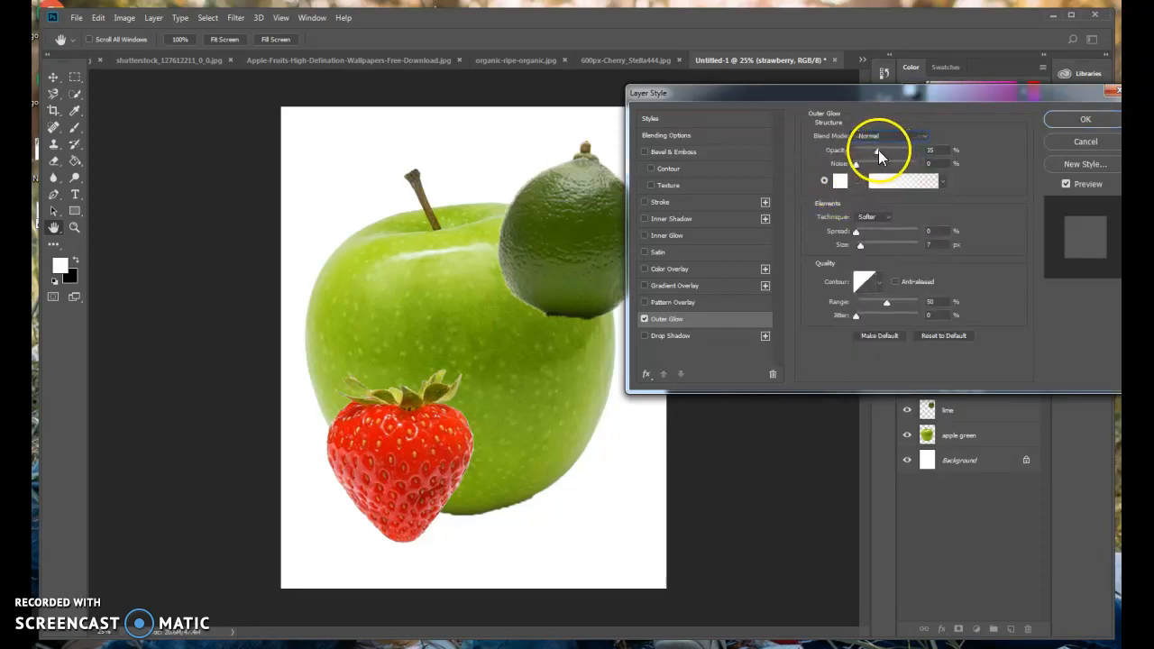
left_click_drag(855, 233, 871, 249)
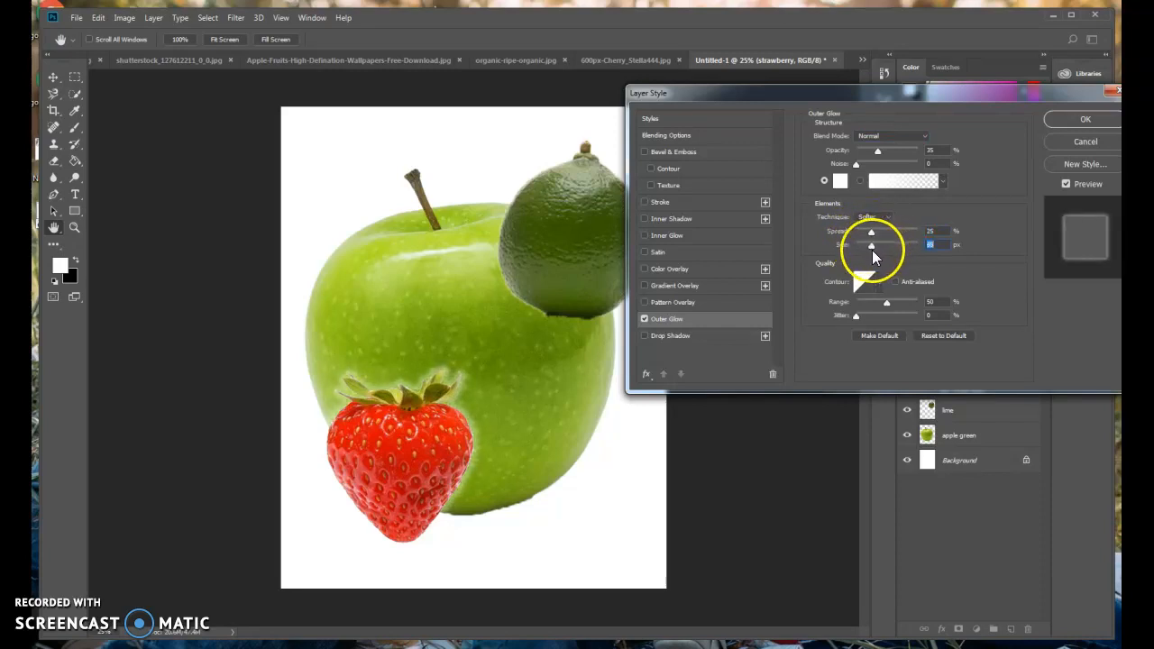
- Change the strawberry's outer glow color to bright magenta
left_click(840, 183)
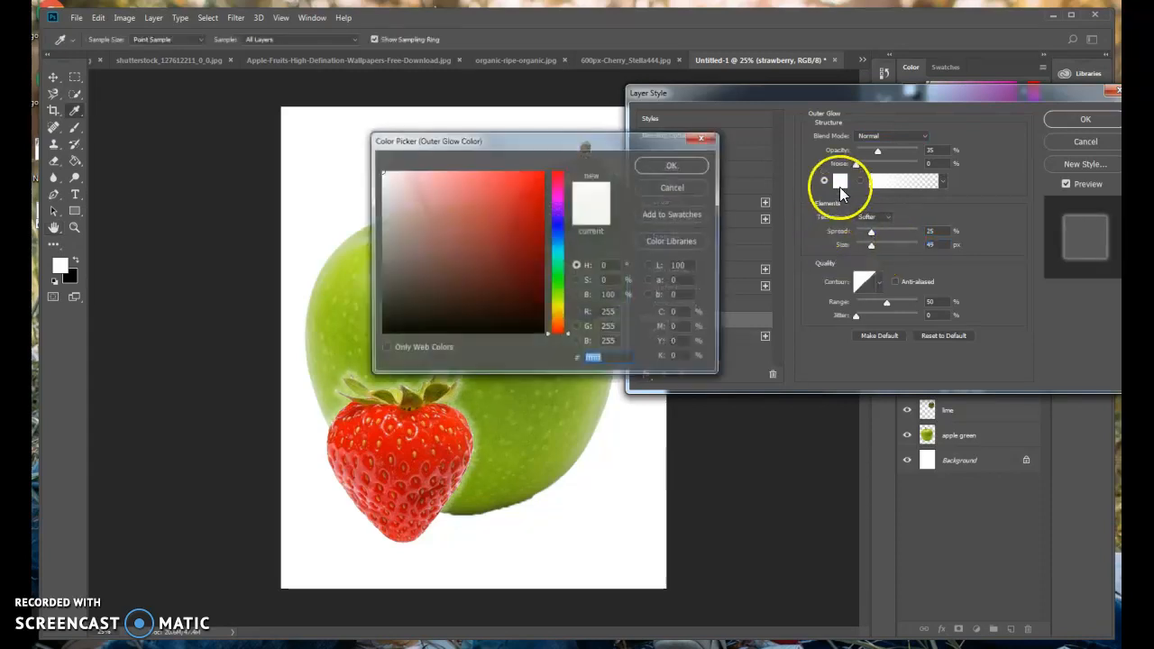
left_click(556, 307)
left_click(557, 321)
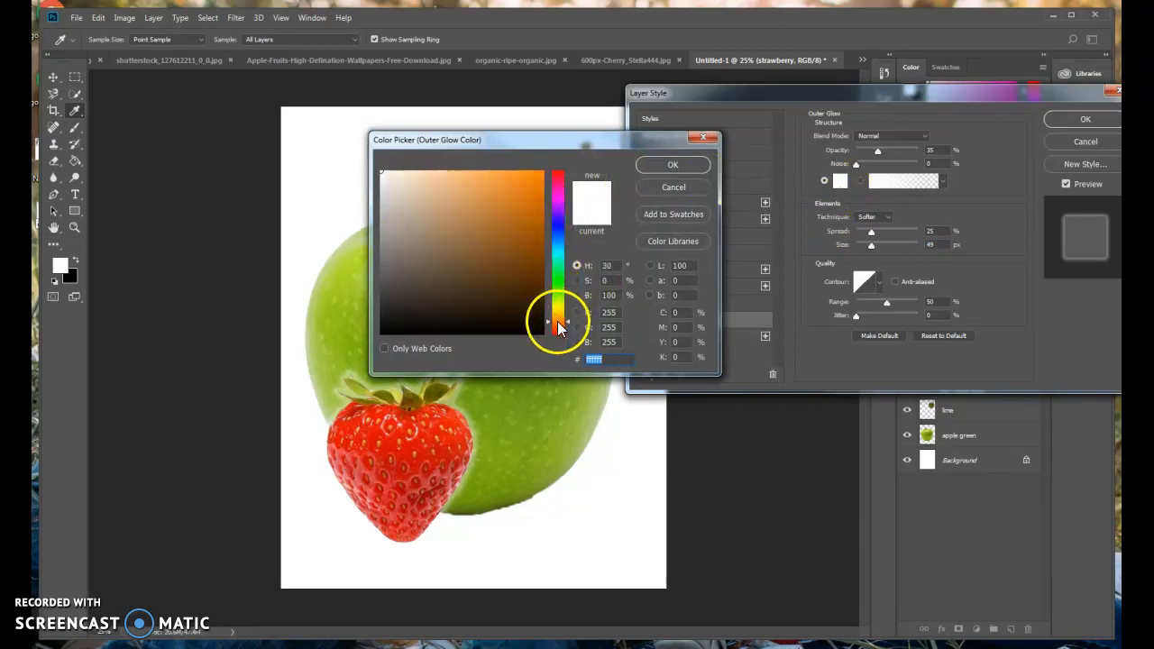
left_click(559, 196)
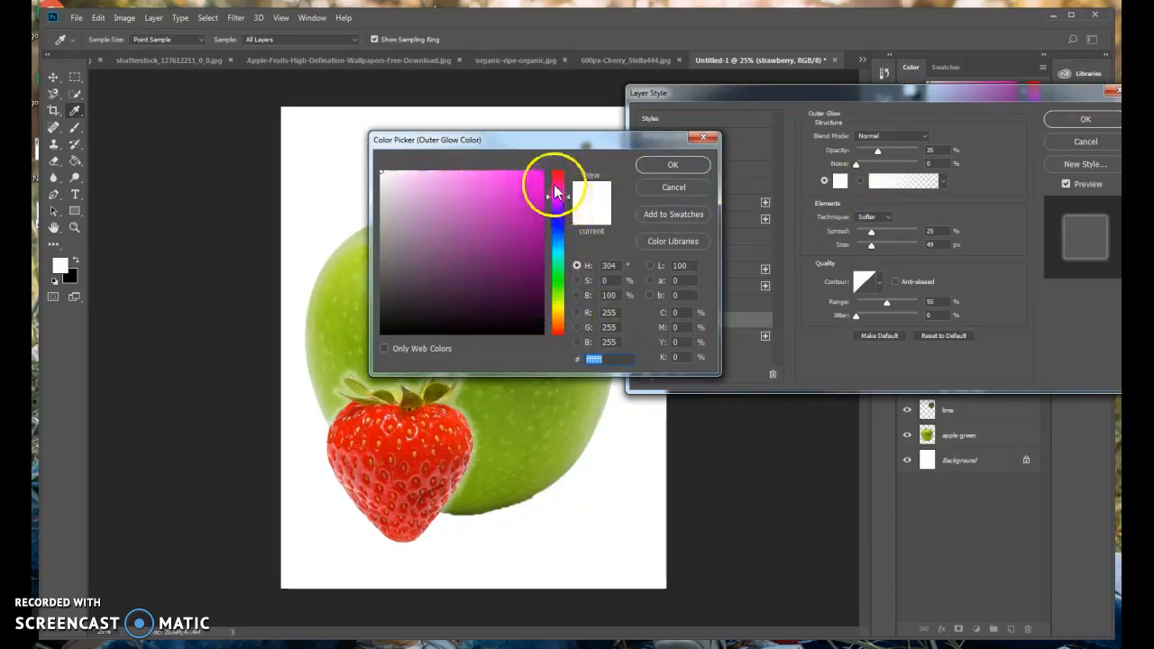
left_click(540, 177)
left_click(681, 164)
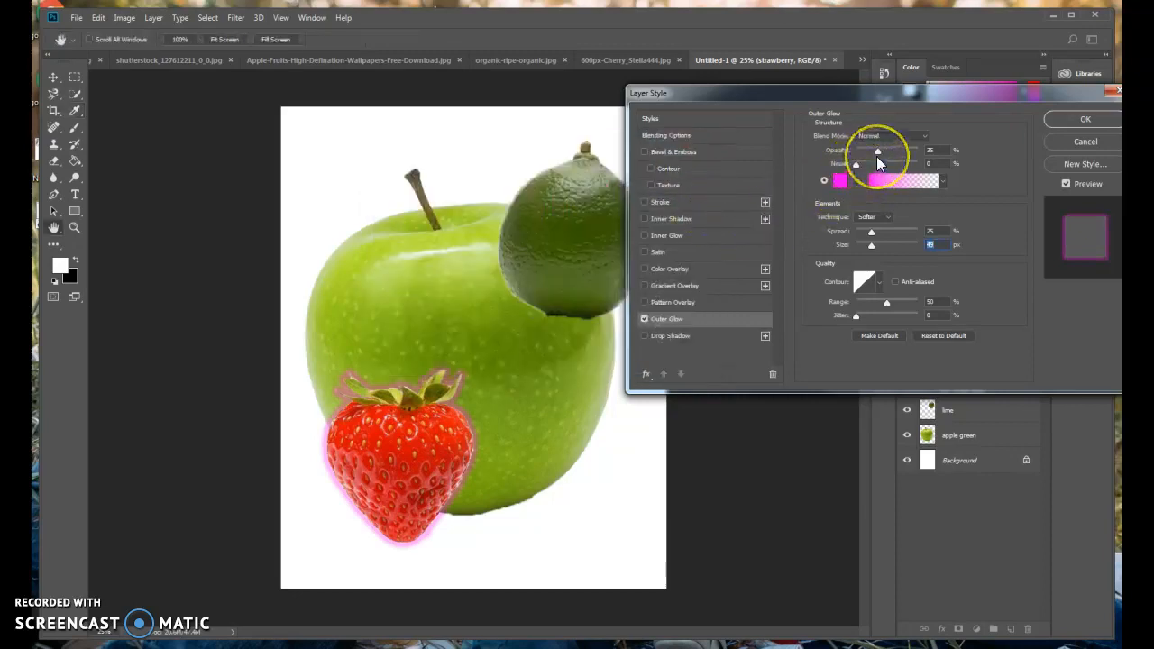
- Set the outer glow's opacity to 77%, try the Precise technique and return it to Softer
left_click_drag(874, 153, 839, 167)
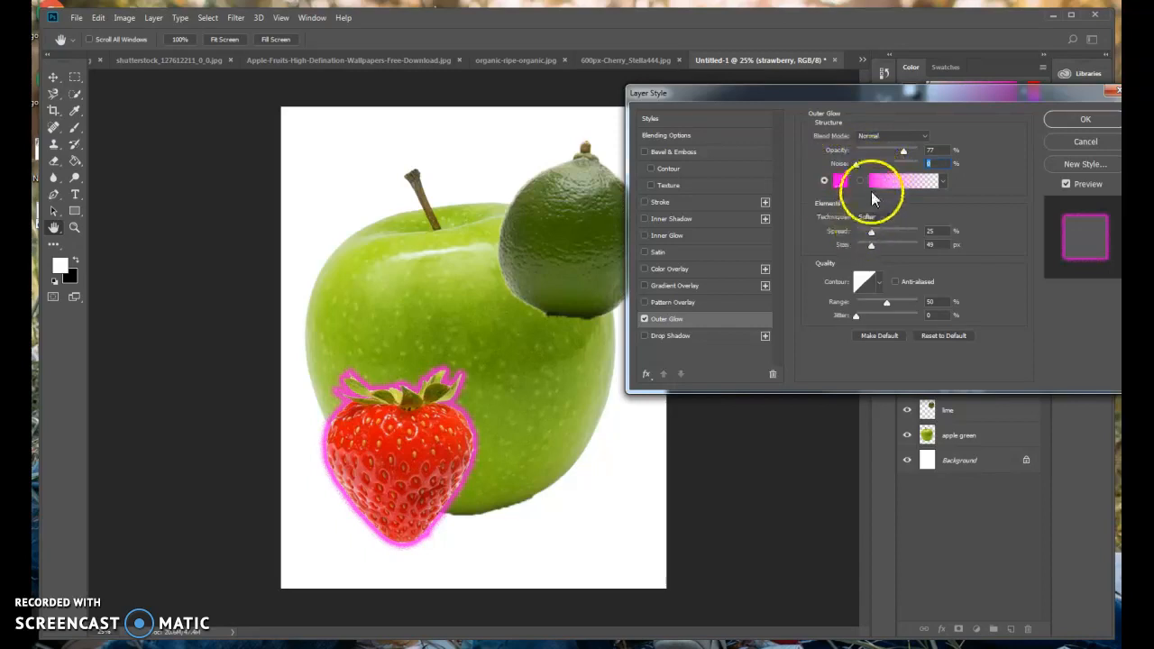
left_click(879, 217)
left_click(880, 233)
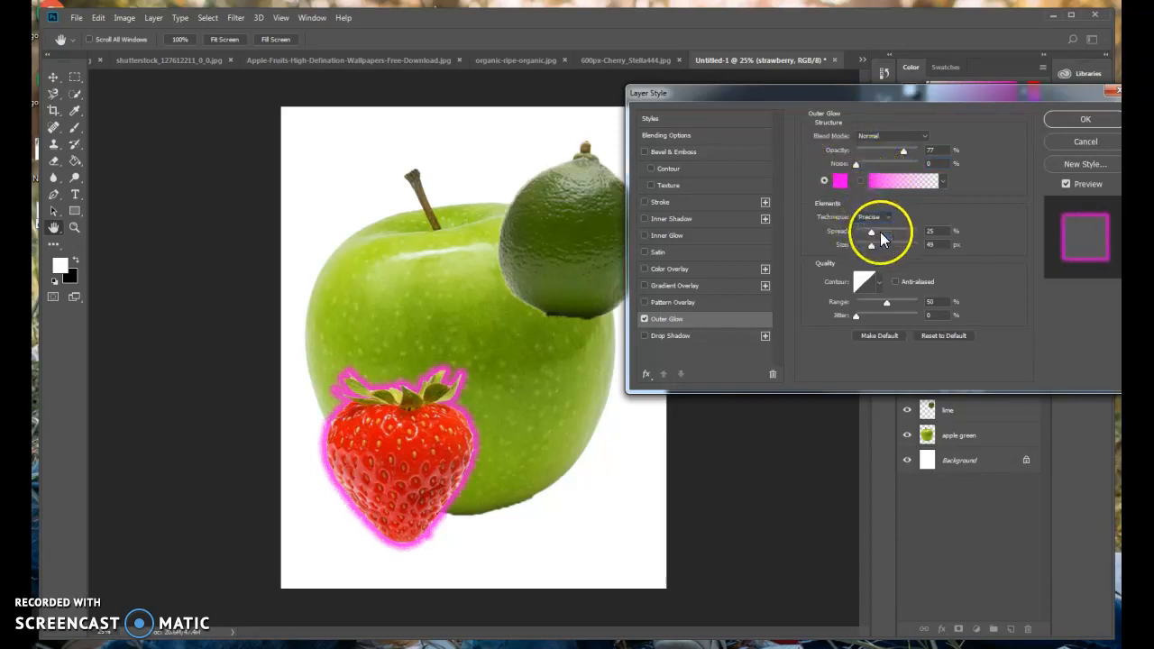
left_click(872, 222)
left_click(875, 229)
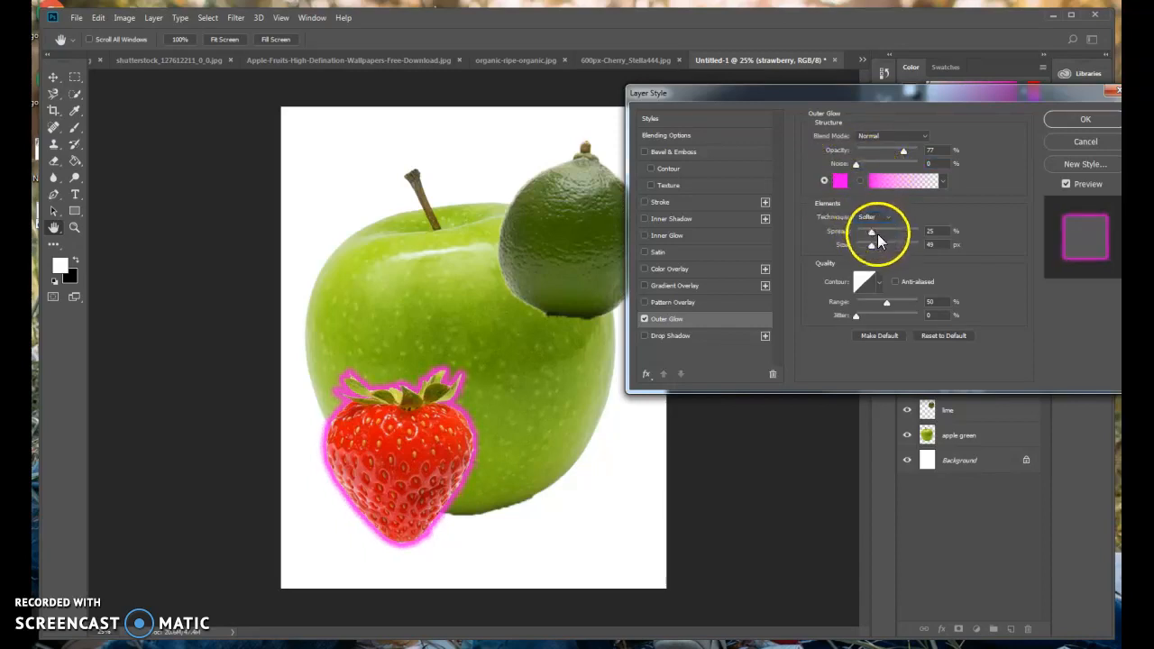
- Set the outer glow to 48% spread and 24 px size with a higher range, then disable Outer Glow
mouse_move(867, 233)
left_mouse_down()
mouse_move(896, 244)
mouse_move(864, 250)
left_mouse_up()
left_click_drag(885, 301, 896, 302)
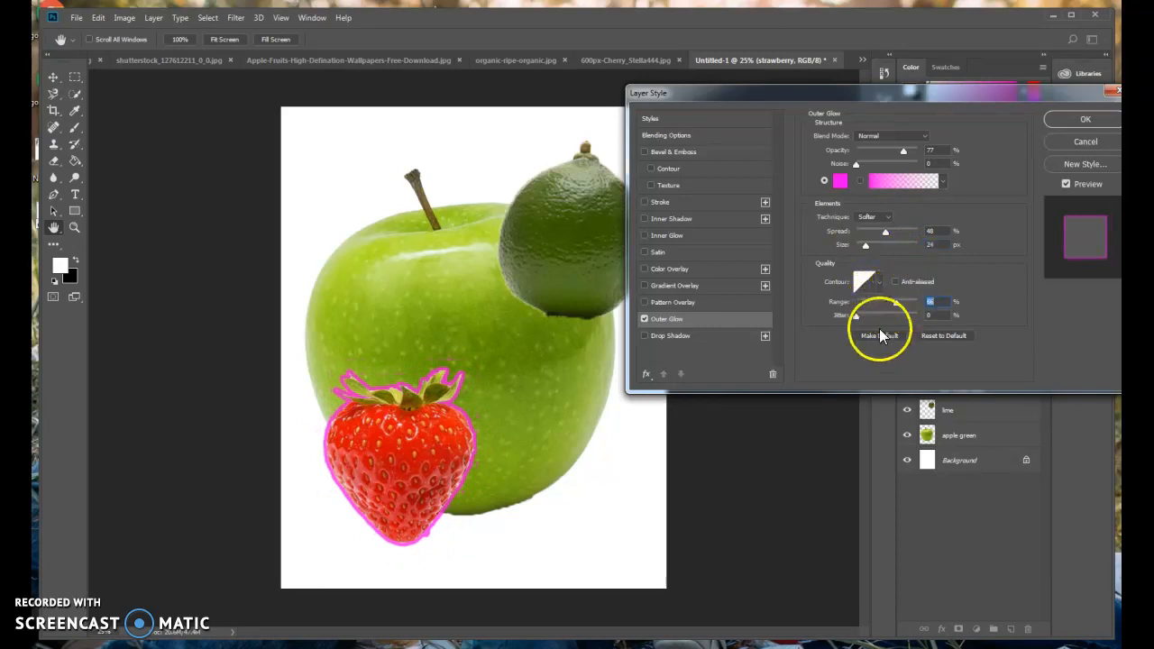
left_click(645, 318)
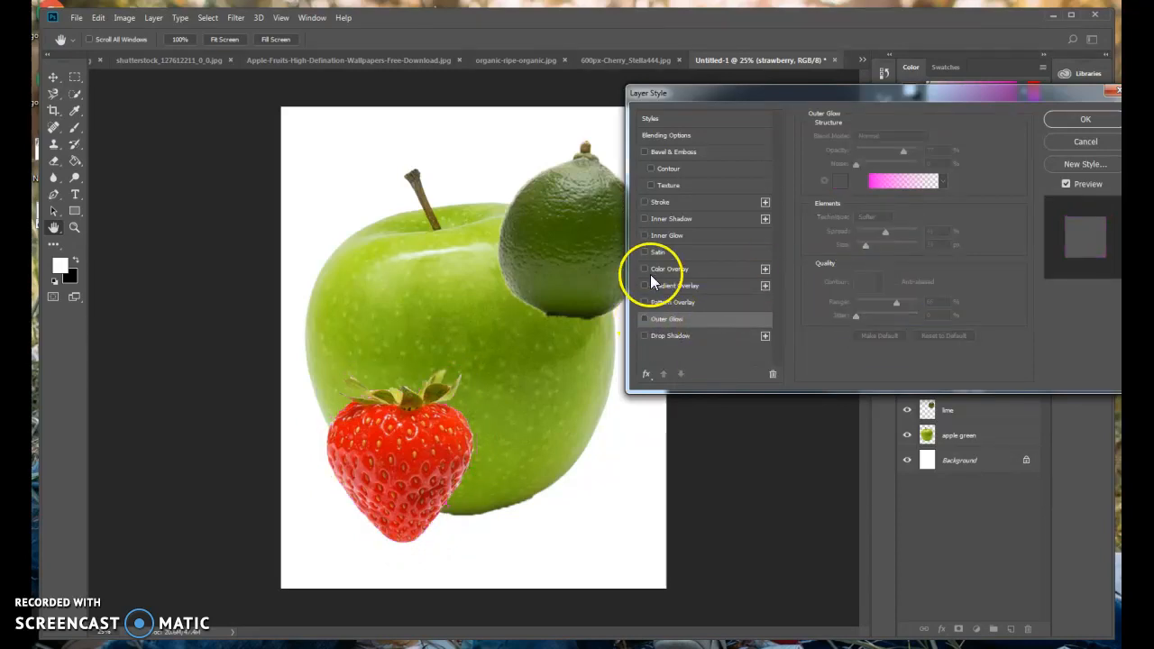
- Try an Inner Glow with an increased size on the strawberry layer, then disable it
left_click(645, 235)
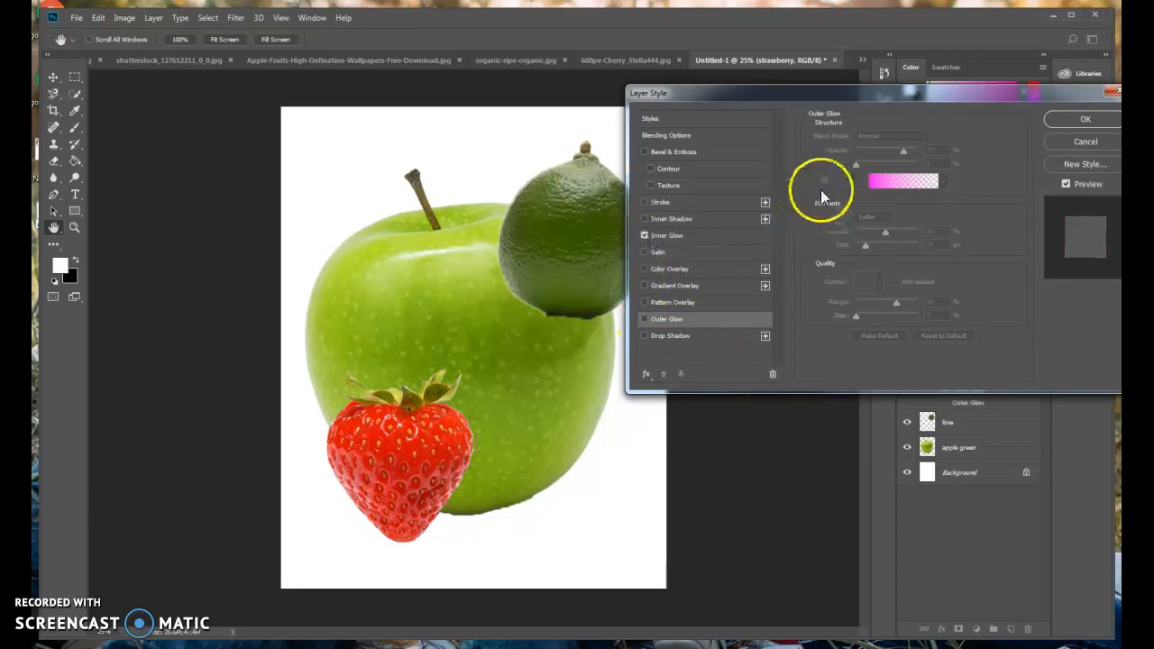
left_click(691, 240)
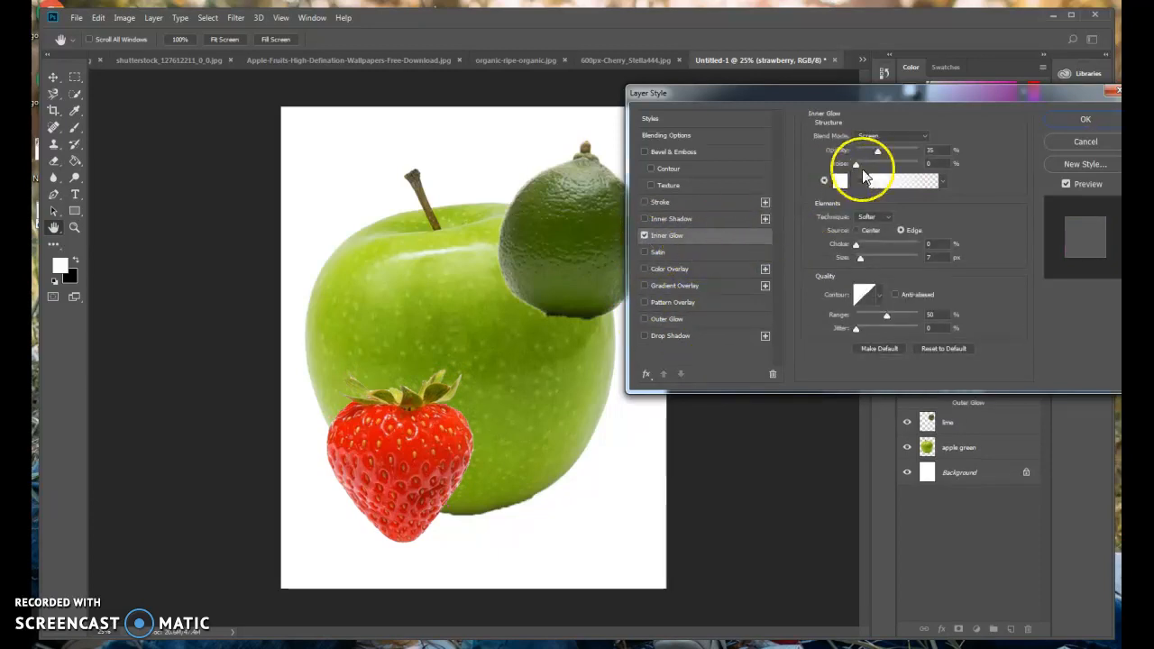
left_click_drag(856, 256, 885, 260)
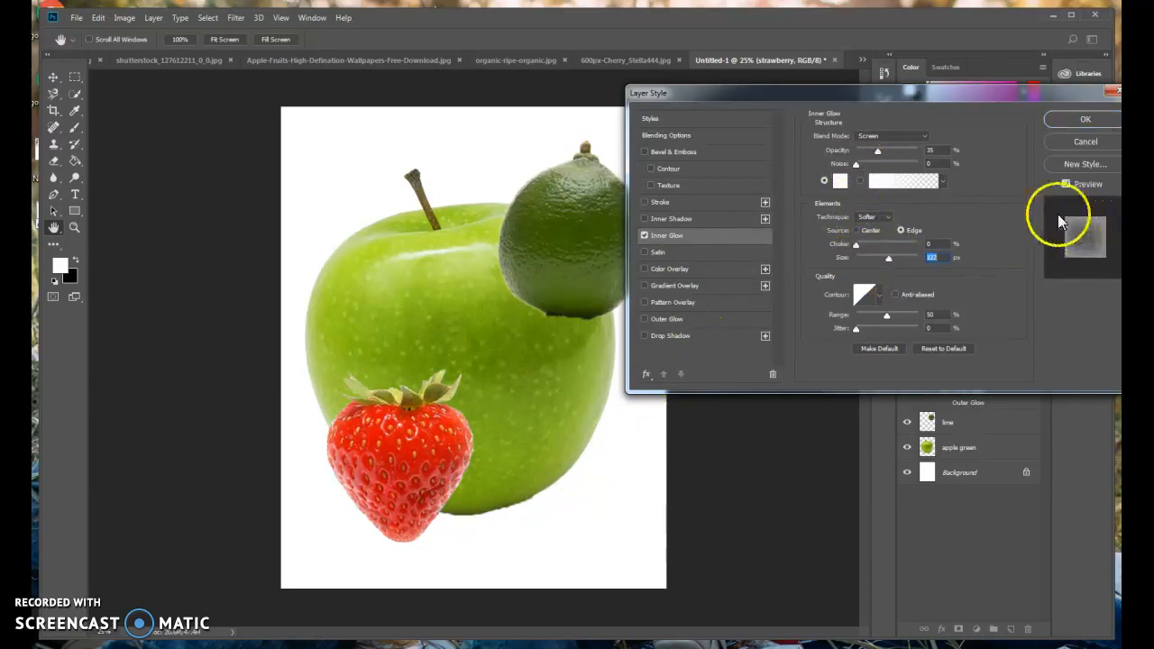
left_click(643, 236)
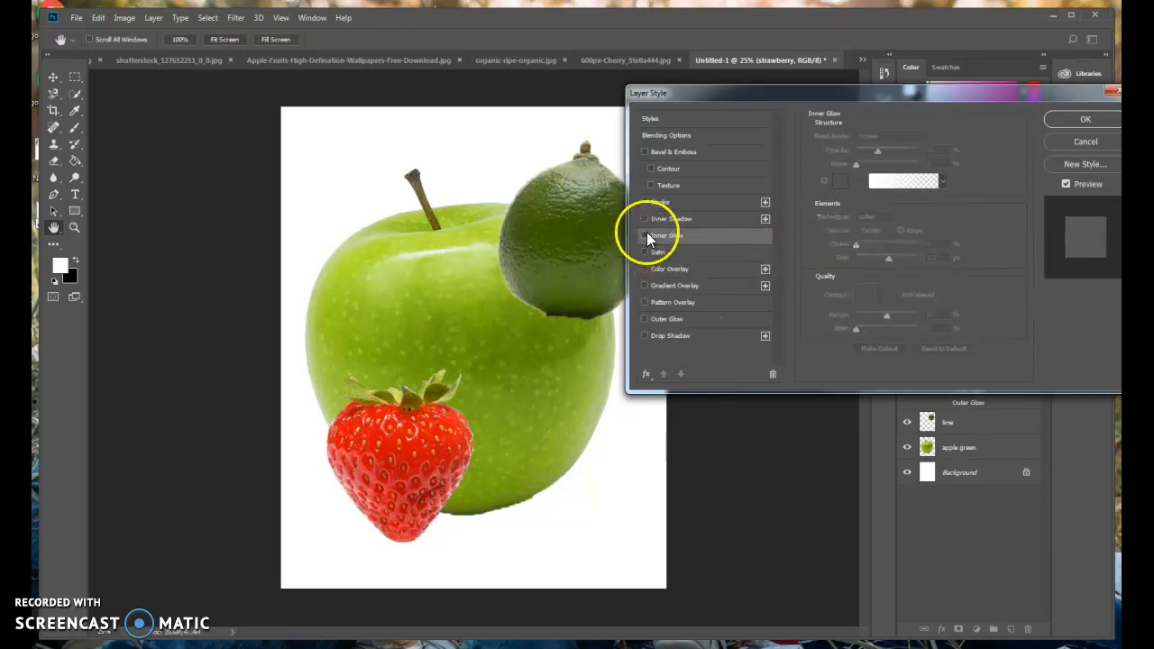
- Try Bevel & Emboss with its Contour and Texture options on the strawberry layer, then disable it
left_click(643, 152)
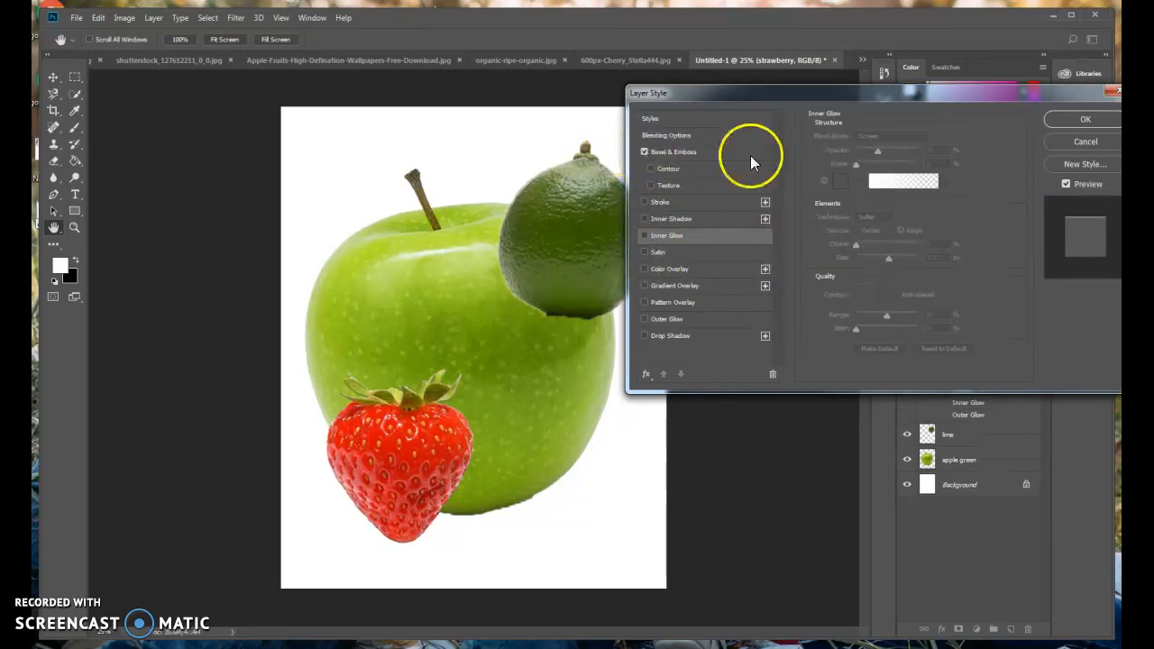
left_click(694, 153)
left_click(650, 169)
left_click(651, 185)
left_click(650, 169)
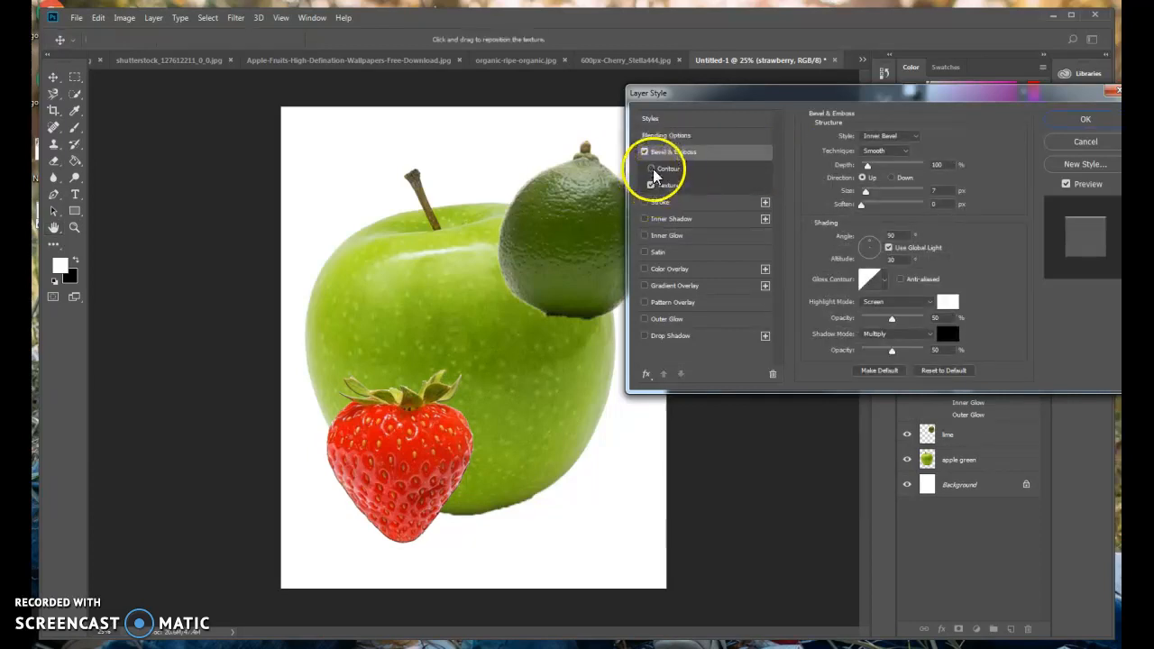
left_click(660, 185)
left_click(653, 185)
left_click(643, 153)
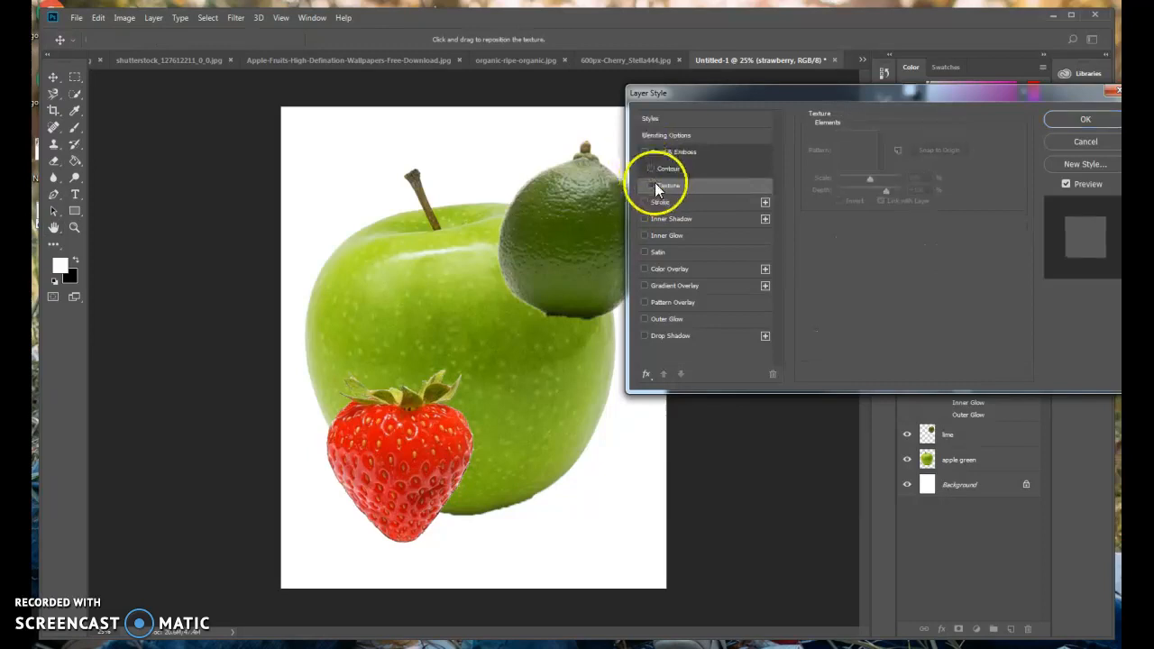
- Briefly preview the Satin style on the strawberry layer, then enable Color Overlay instead
left_click(643, 253)
left_click(644, 254)
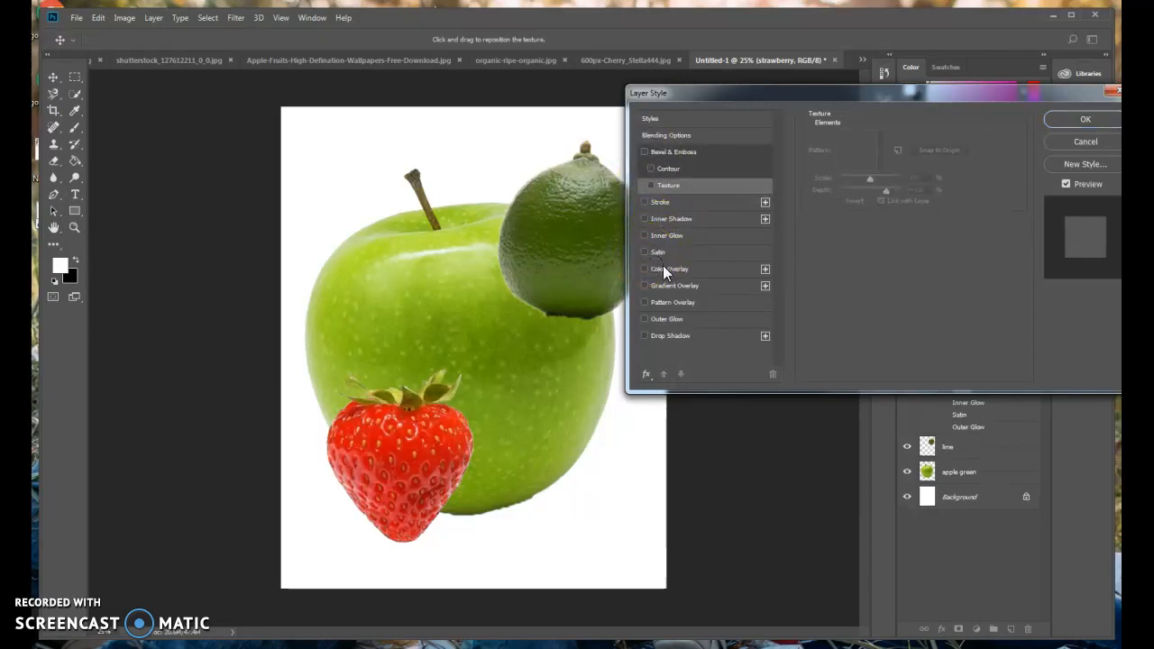
left_click(645, 270)
left_click(648, 269)
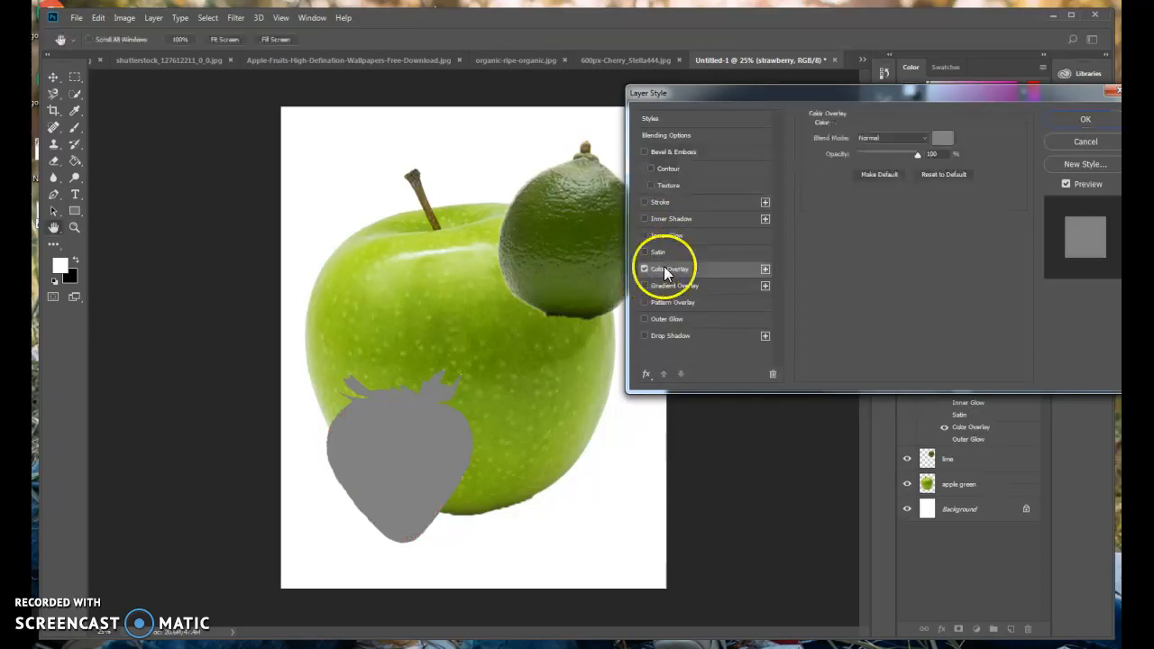
- Try the Multiply, Linear Dodge (Add), Color Burn and Hard Light blend modes on the strawberry's color overlay, then disable the overlay
left_click(921, 138)
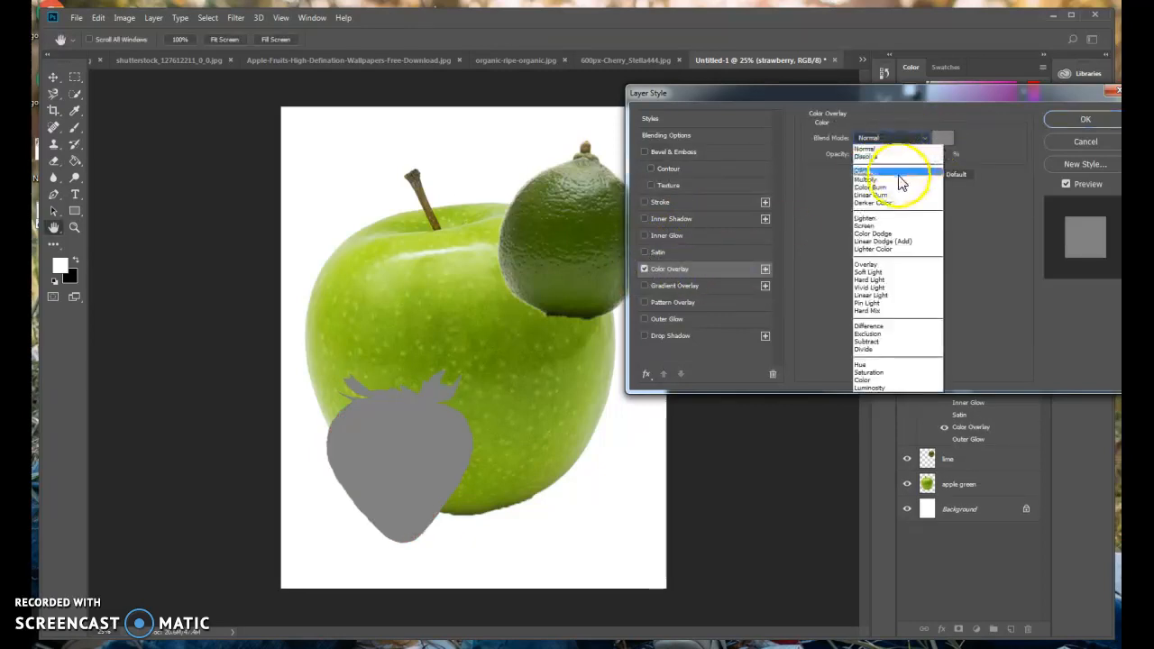
left_click(897, 170)
left_click(892, 144)
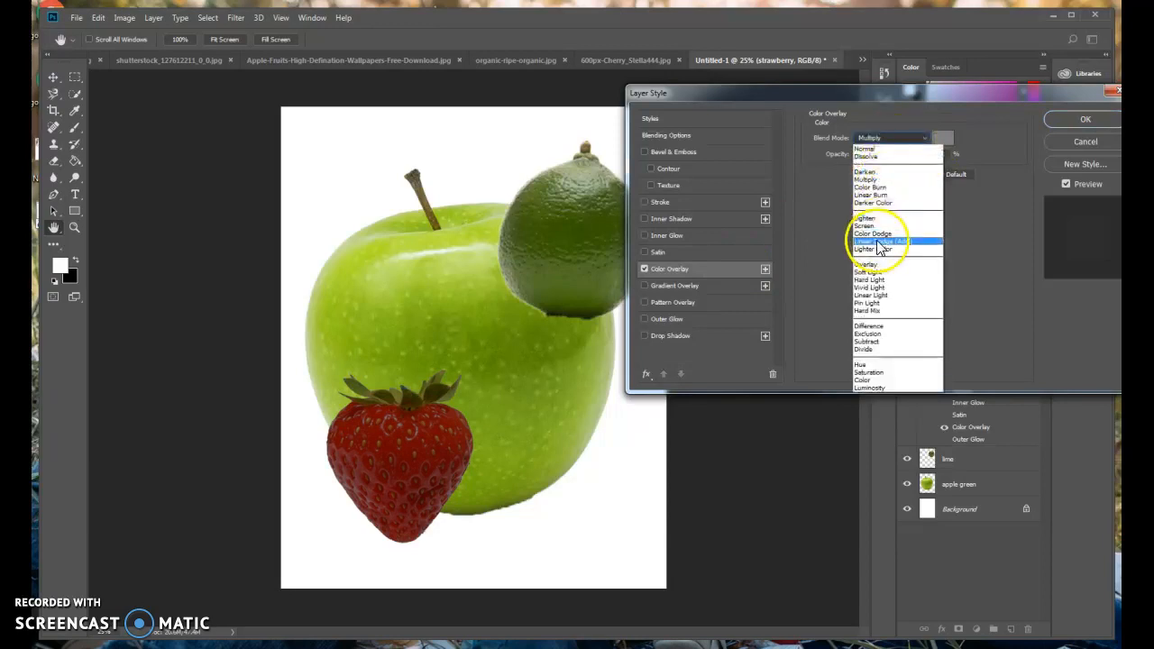
left_click(917, 240)
left_click(894, 144)
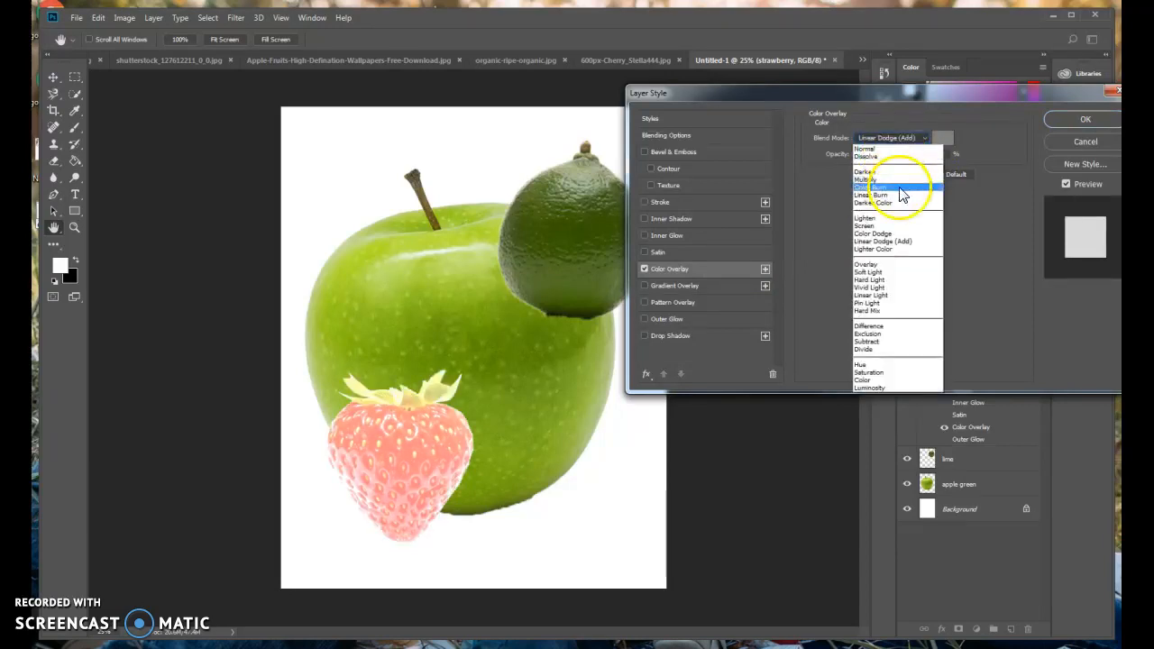
left_click(895, 151)
left_click(898, 140)
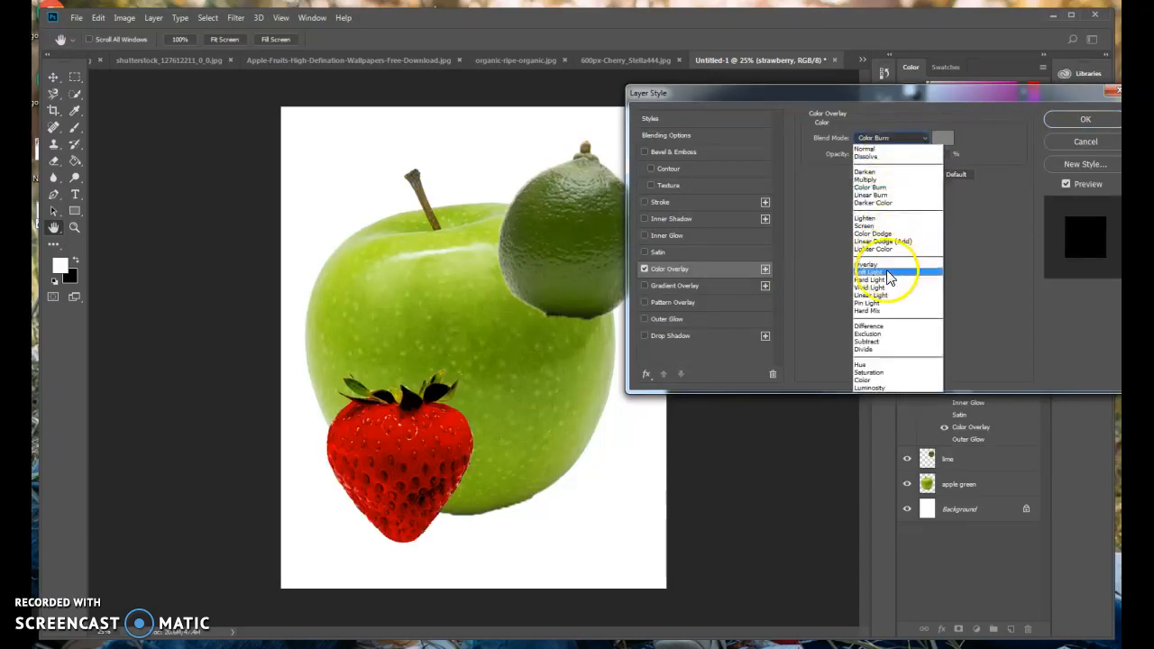
left_click(887, 279)
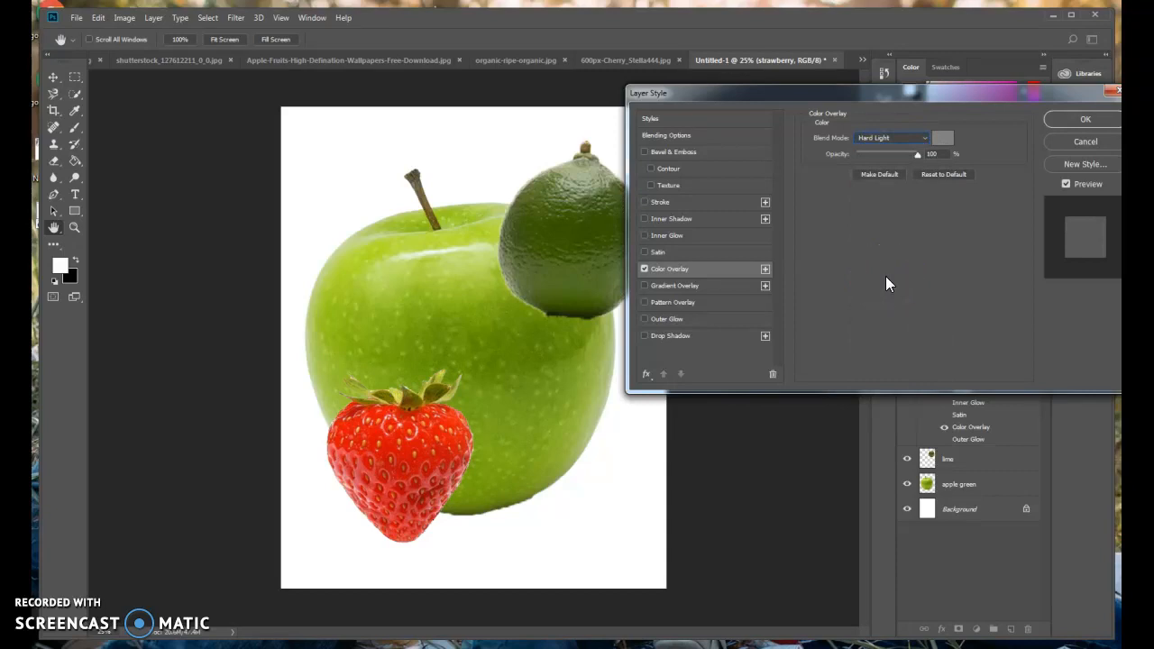
left_click(644, 269)
- Try a Gradient Overlay with the Multiply and Soft Light blend modes on the strawberry layer, then disable it
left_click(645, 285)
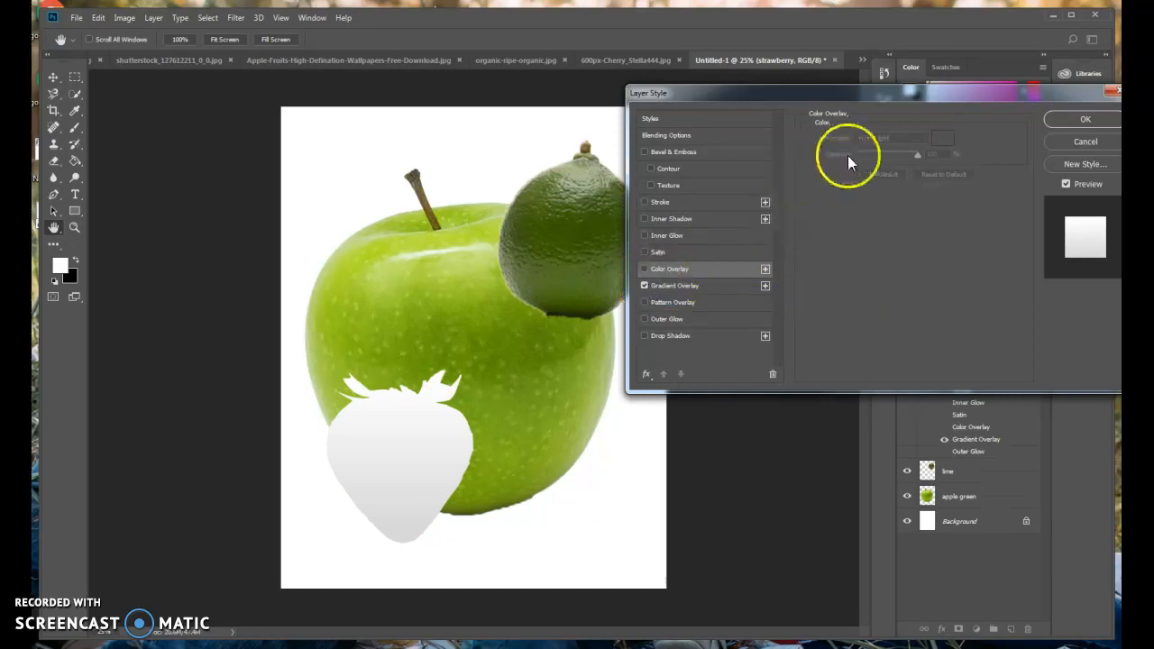
left_click(716, 288)
left_click(906, 137)
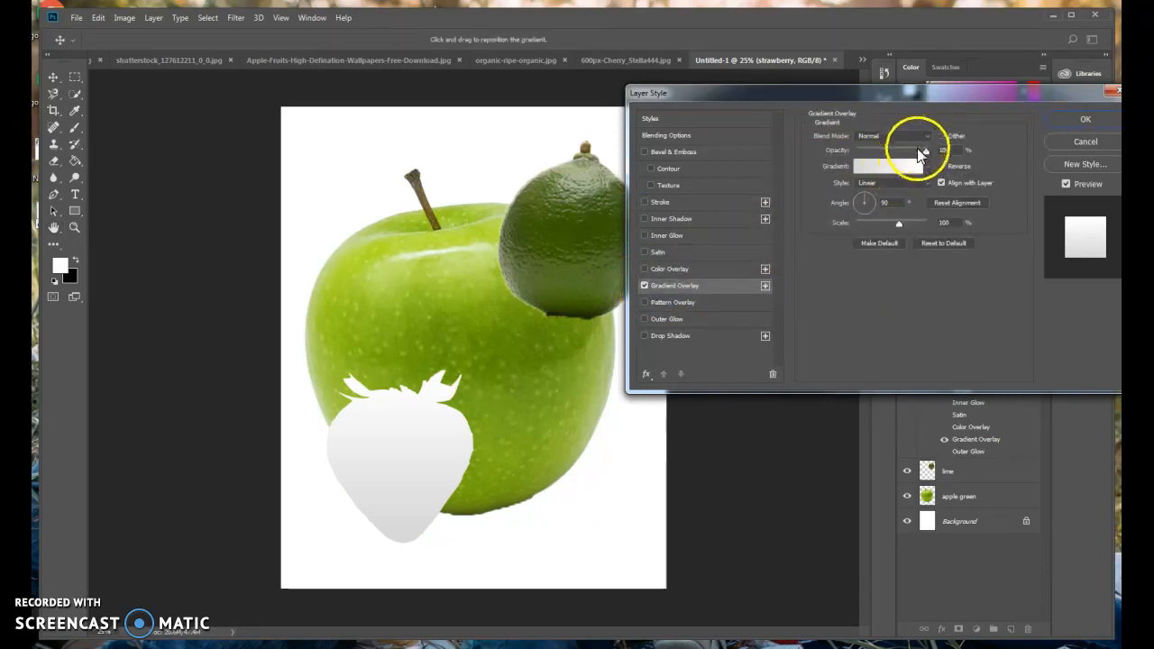
left_click(891, 177)
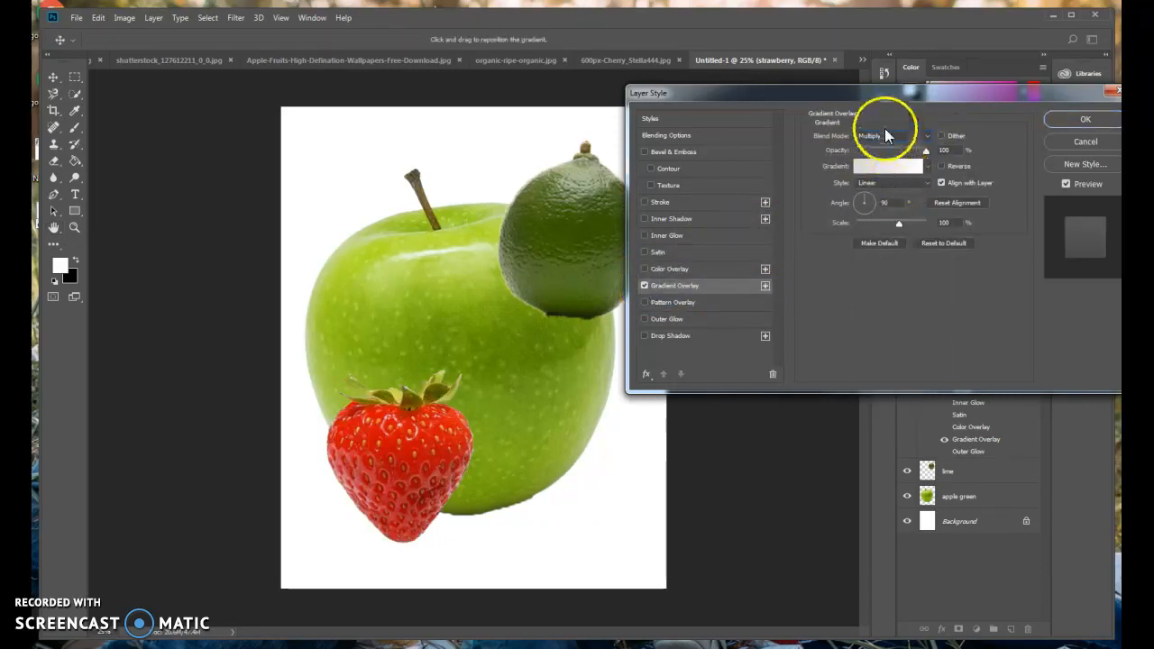
left_click(887, 137)
left_click(885, 268)
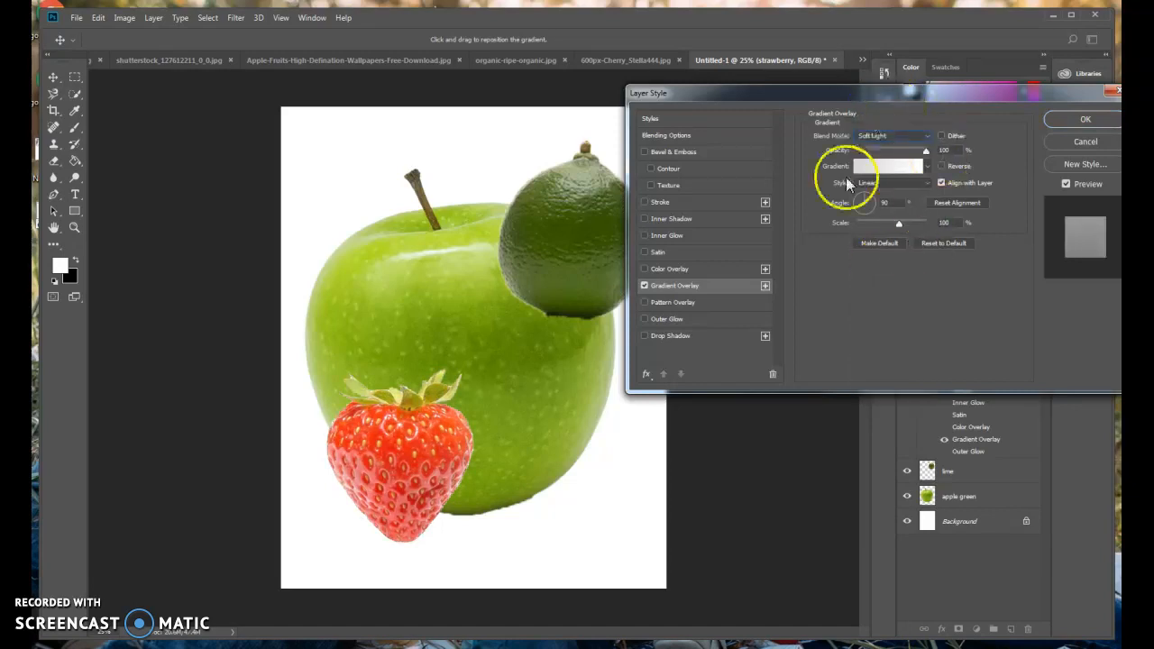
left_click(644, 285)
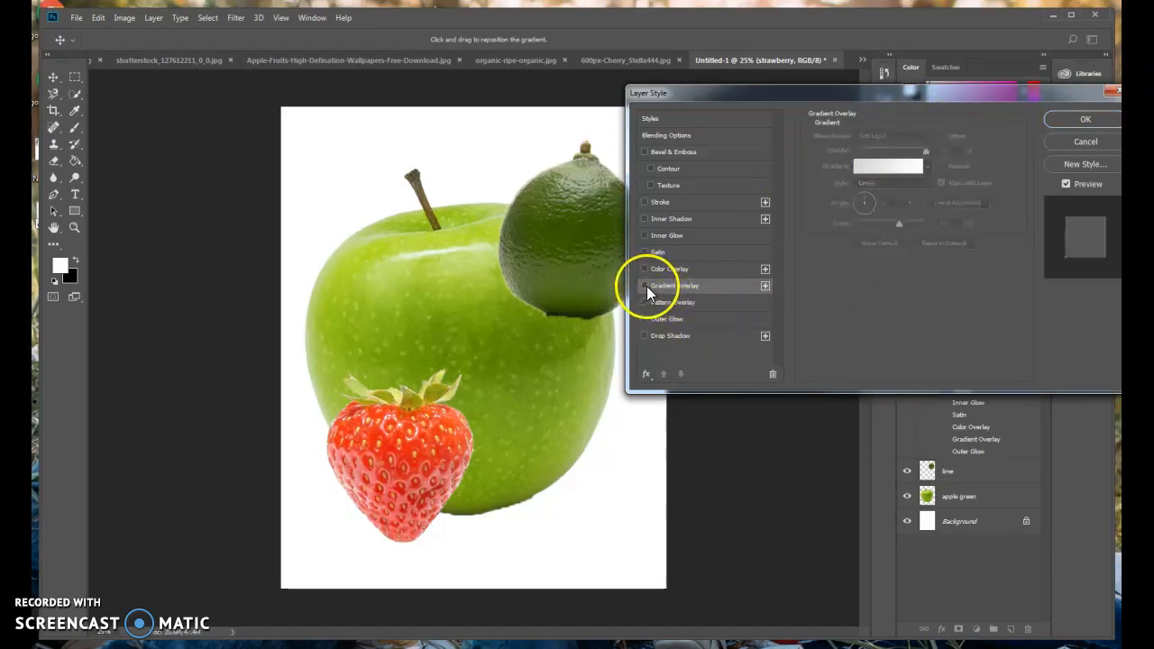
- Try a Normal-mode Drop Shadow with 67% opacity, 27% spread and an increased size on the strawberry, then discard all layer style changes
left_click(674, 335)
left_click_drag(878, 155, 897, 157)
left_click(893, 137)
left_click(895, 126)
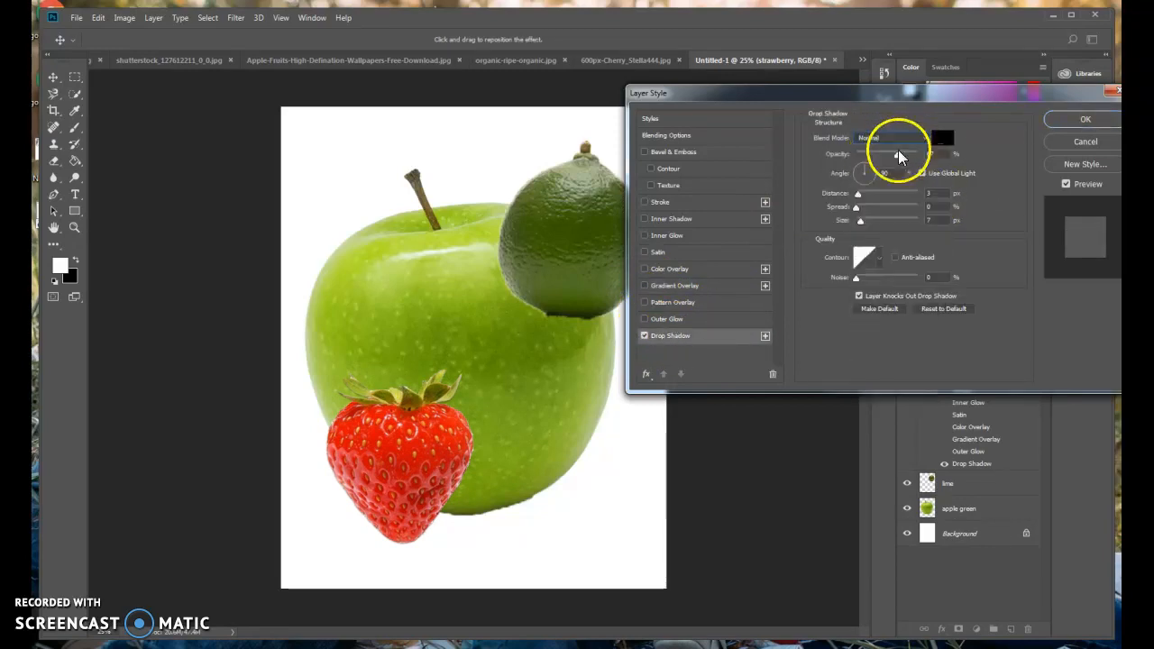
left_click_drag(858, 206, 888, 225)
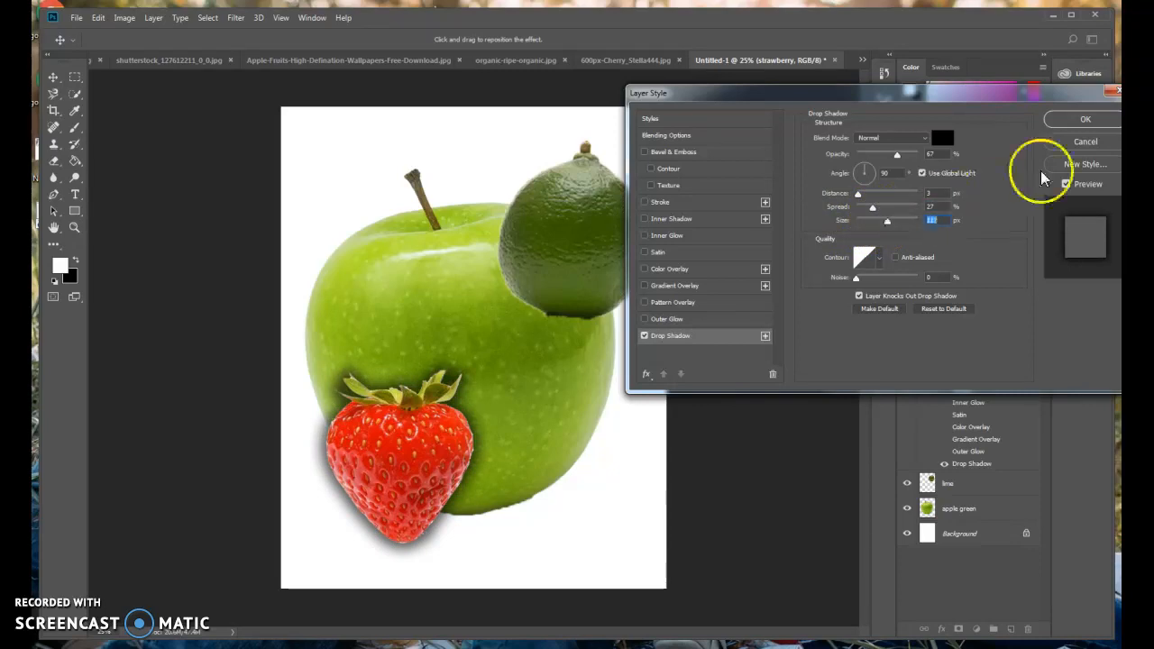
left_click(1075, 141)
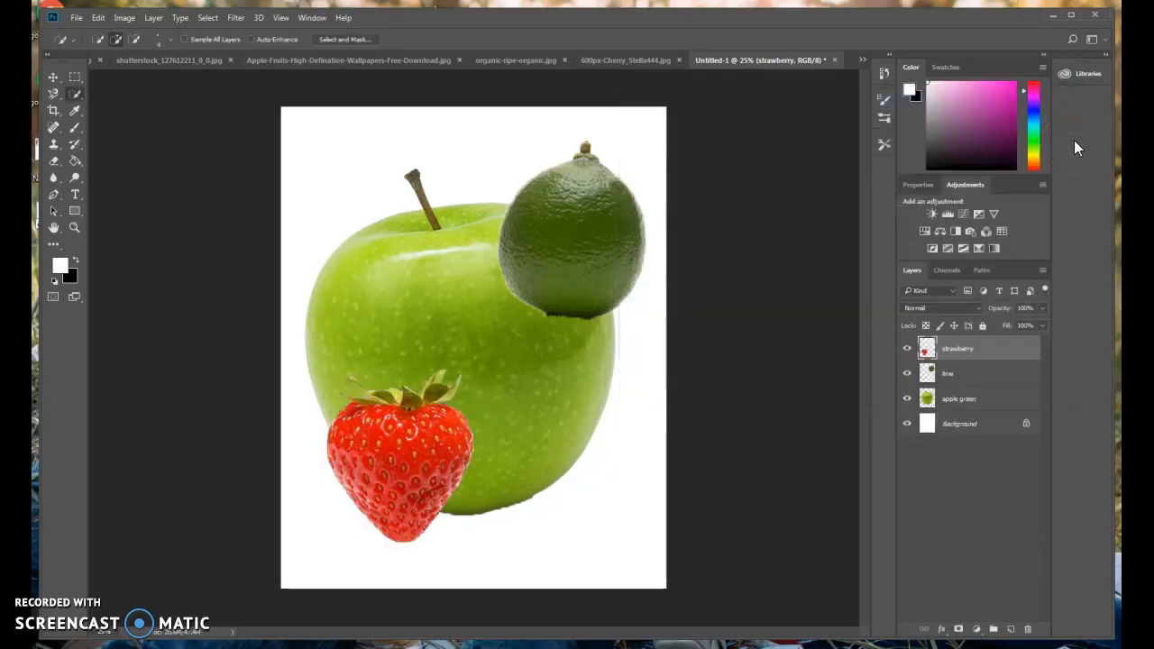